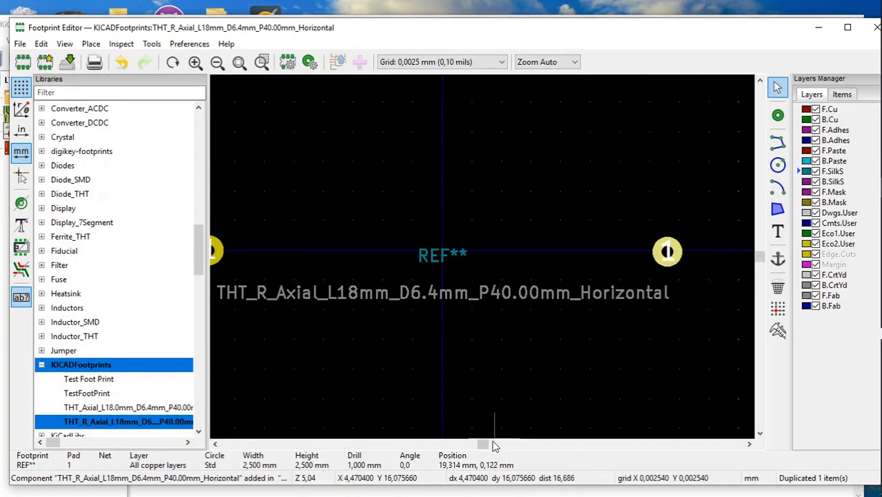
# Change the duplicated pad at the footprint's right end to pad number 2
pyautogui.click(215, 444)
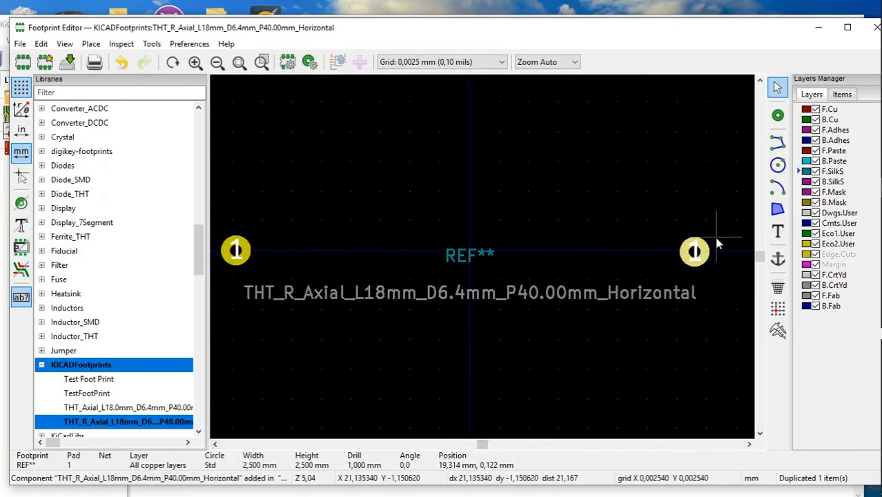
pyautogui.rightClick(706, 253)
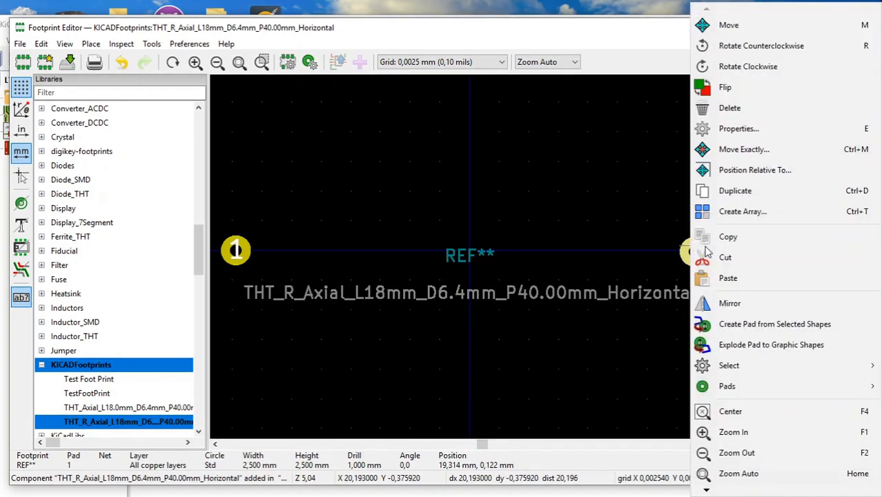
pyautogui.click(736, 130)
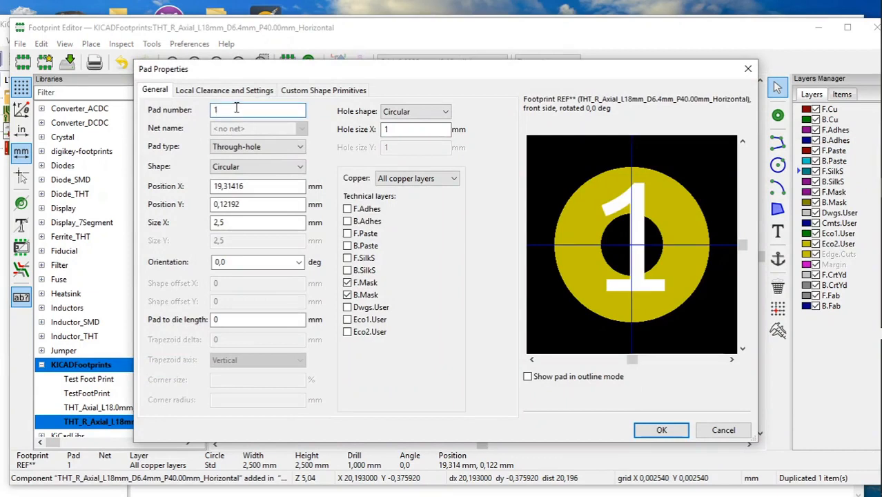
pyautogui.press('BackSpace')
pyautogui.write('2')
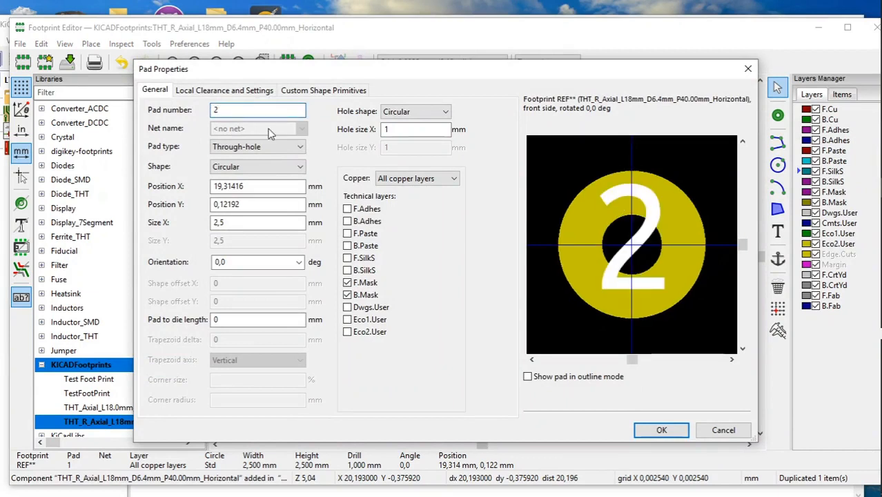
# Set pad 2's X position to 20 mm
pyautogui.click(221, 185)
pyautogui.press('BackSpace')
pyautogui.press('BackSpace')
pyautogui.press('BackSpace')
pyautogui.write('20')
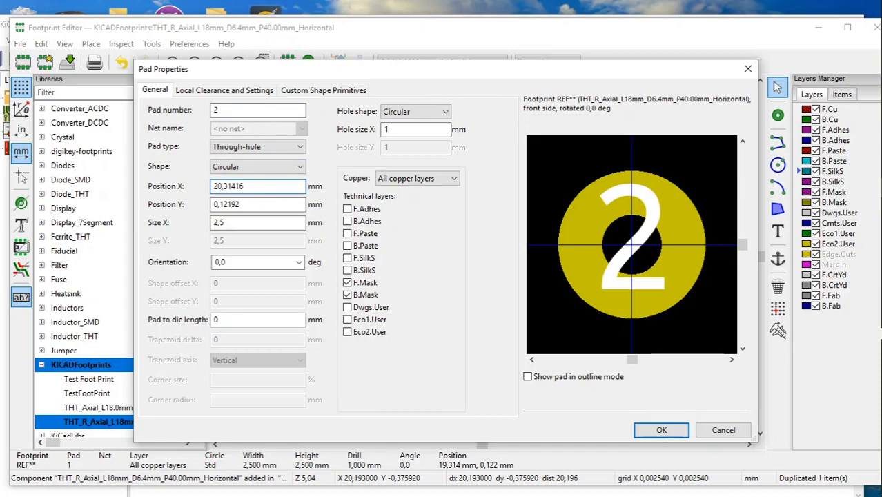
pyautogui.press('Delete')
pyautogui.press('Delete')
pyautogui.press('Delete')
pyautogui.press('Delete')
pyautogui.press('Delete')
pyautogui.press('BackSpace')
pyautogui.press('Tab')
# Set pad 2's Y position to 0 mm and apply the pad properties
pyautogui.click(243, 204)
pyautogui.press('BackSpace')
pyautogui.press('BackSpace')
pyautogui.press('BackSpace')
pyautogui.press('BackSpace')
pyautogui.press('BackSpace')
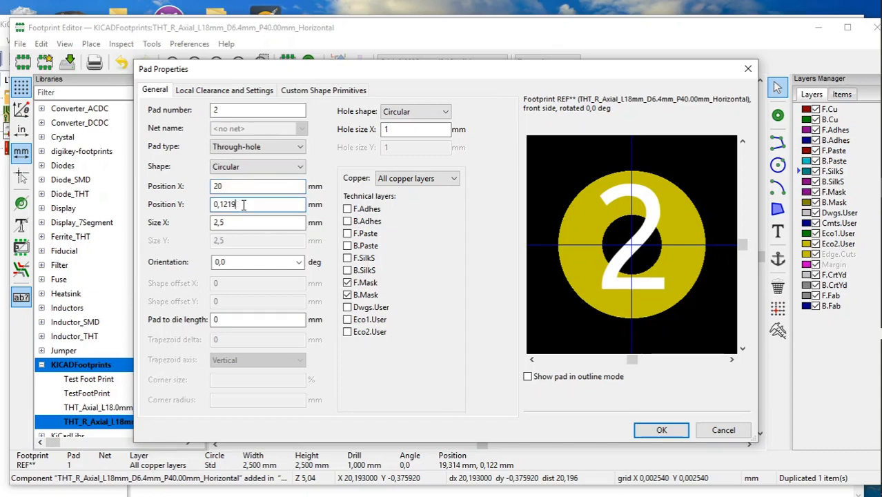
pyautogui.write('0')
pyautogui.click(390, 129)
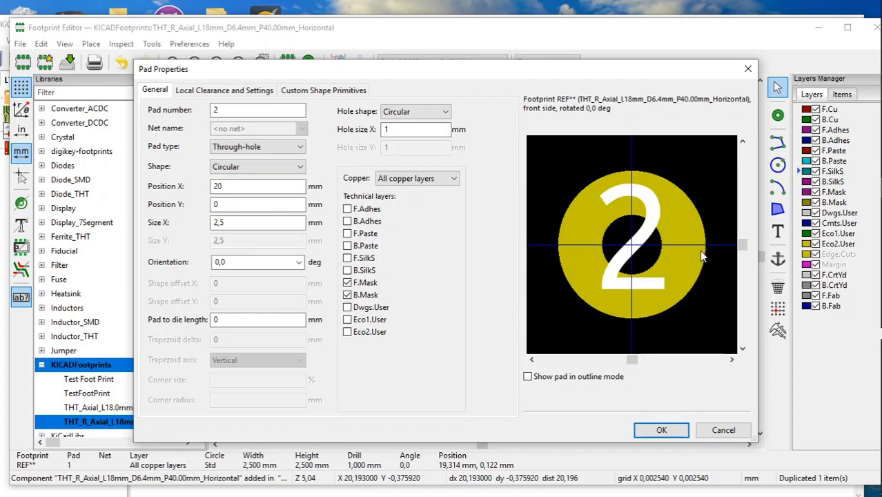
pyautogui.click(276, 222)
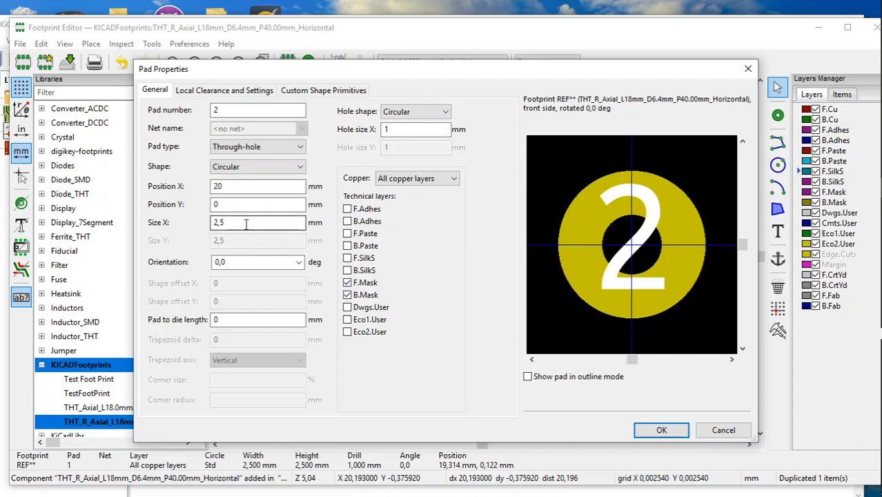
pyautogui.click(663, 430)
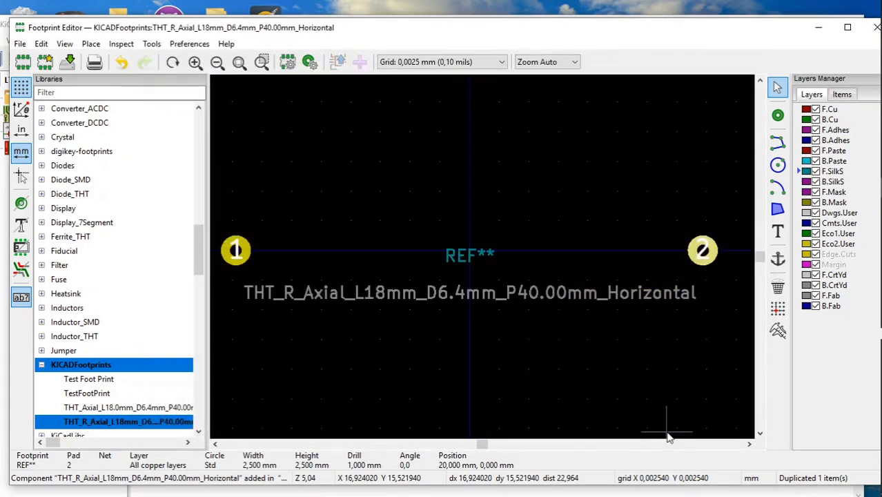
# Review the KLC F5.2 fabrication layer requirements in the browser and the 4-watt resistor's dimensions in the datasheet PDF
pyautogui.click(69, 76)
pyautogui.hotkey('alt', 'Tab')
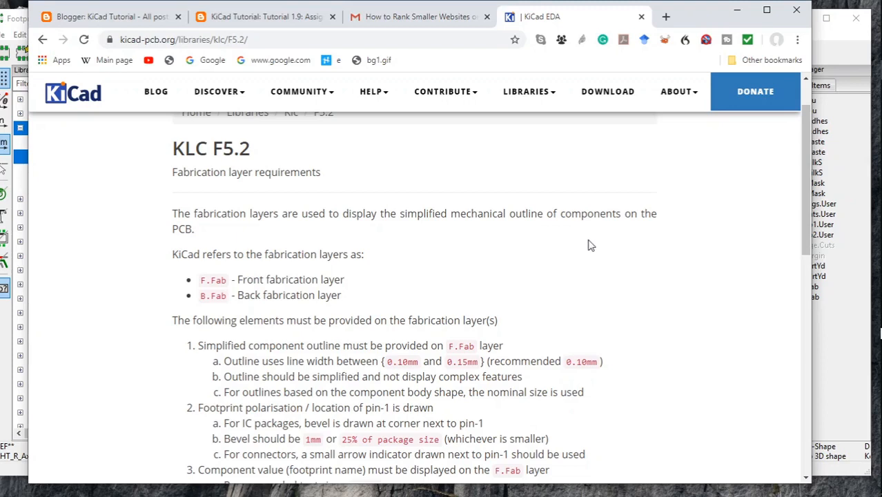
pyautogui.scroll(-1, 752, 244)
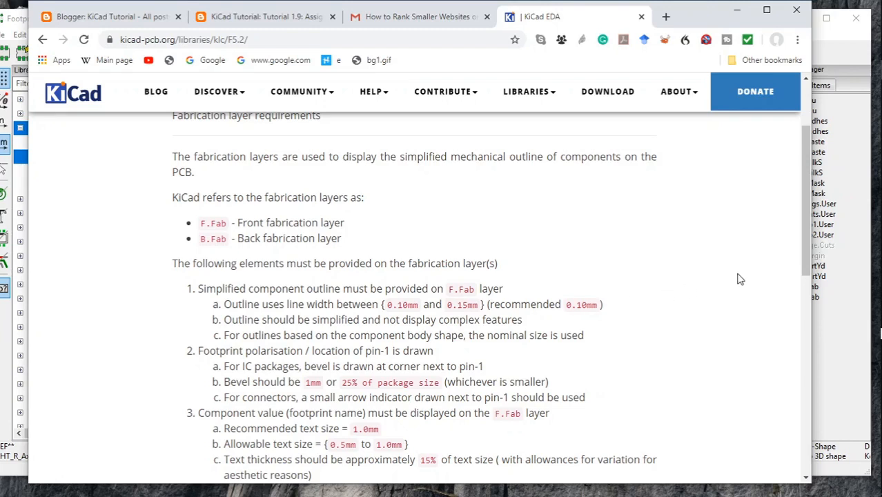
pyautogui.moveTo(801, 256); pyautogui.dragTo(853, 404)
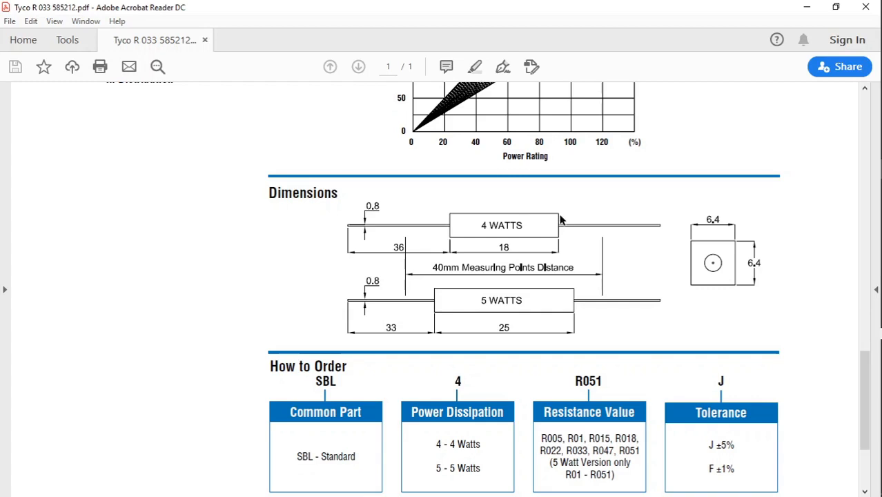
pyautogui.click(806, 8)
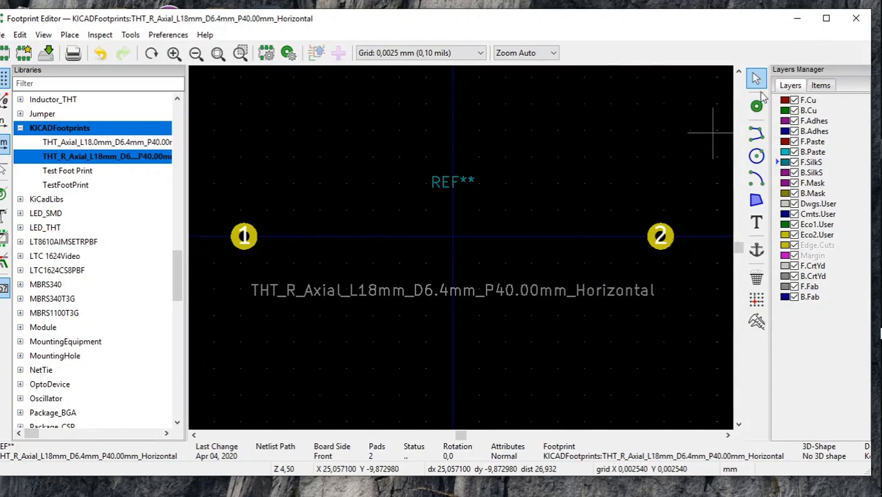
# Draw a roughly horizontal graphic line about 24,6 mm long on F.SilkS, above and between the two pads
pyautogui.click(757, 132)
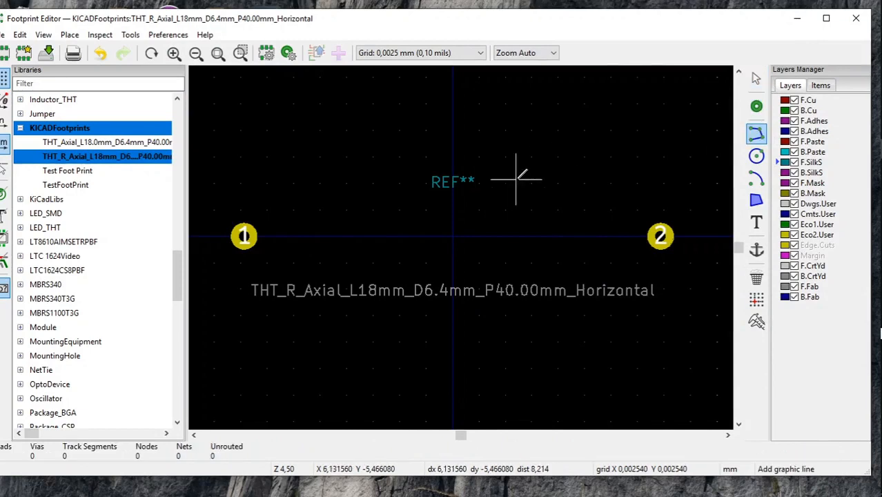
pyautogui.click(321, 191)
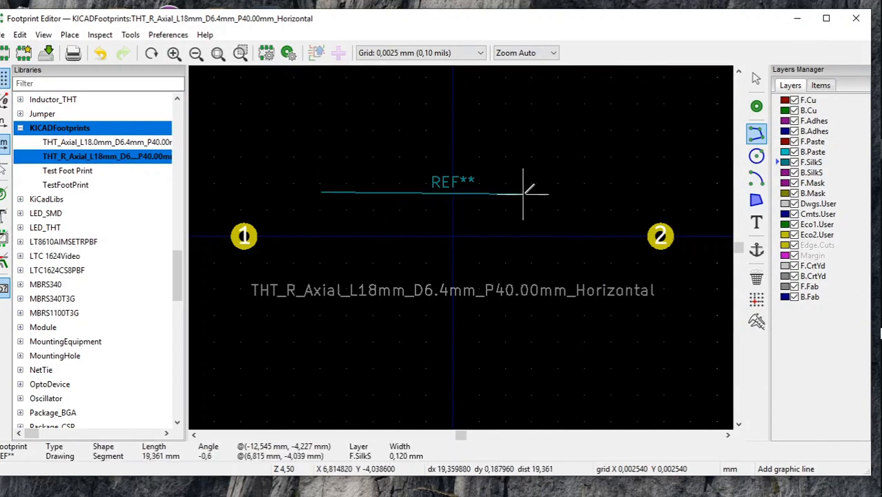
pyautogui.click(578, 192)
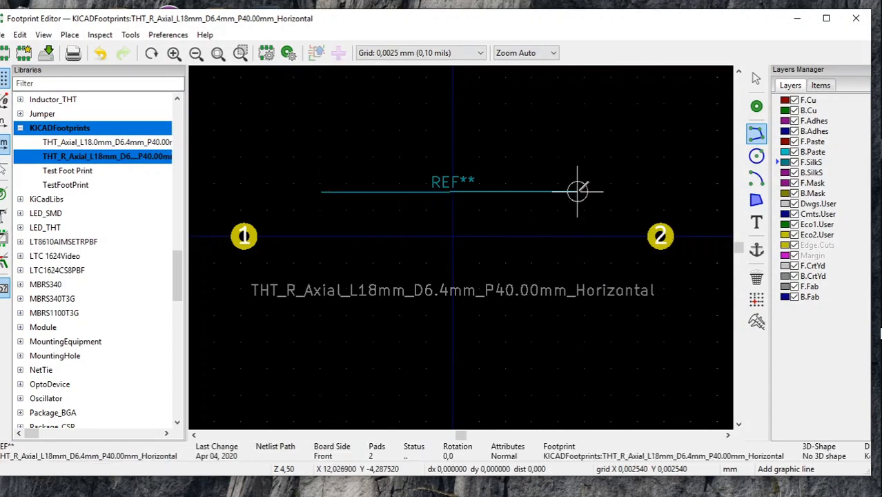
pyautogui.rightClick(633, 156)
pyautogui.click(647, 170)
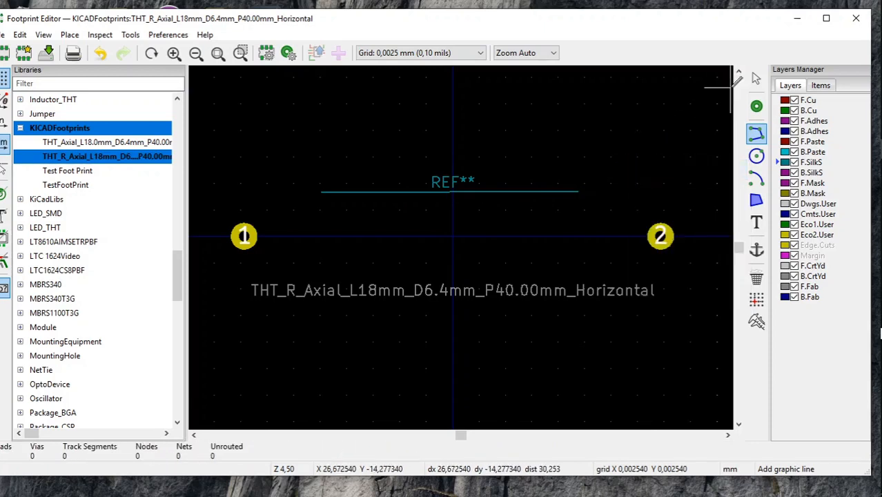
pyautogui.click(756, 78)
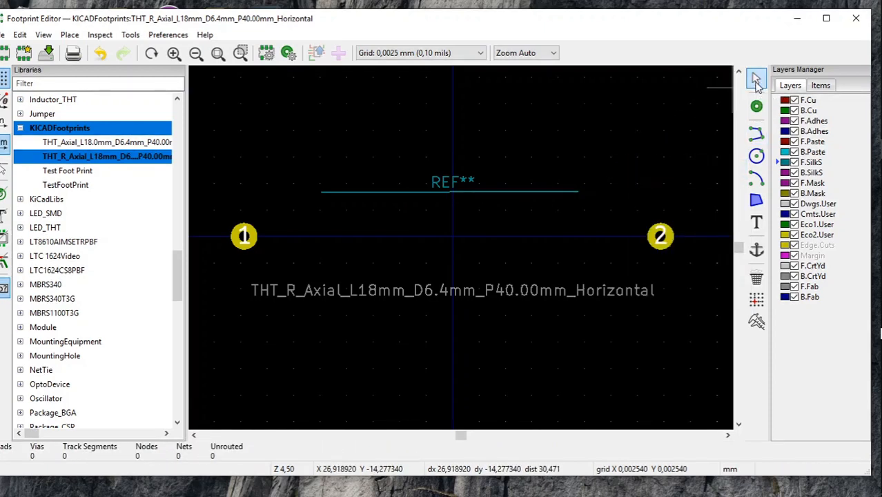
# Set the drawn line's start point X to -9 mm in its properties
pyautogui.click(545, 195)
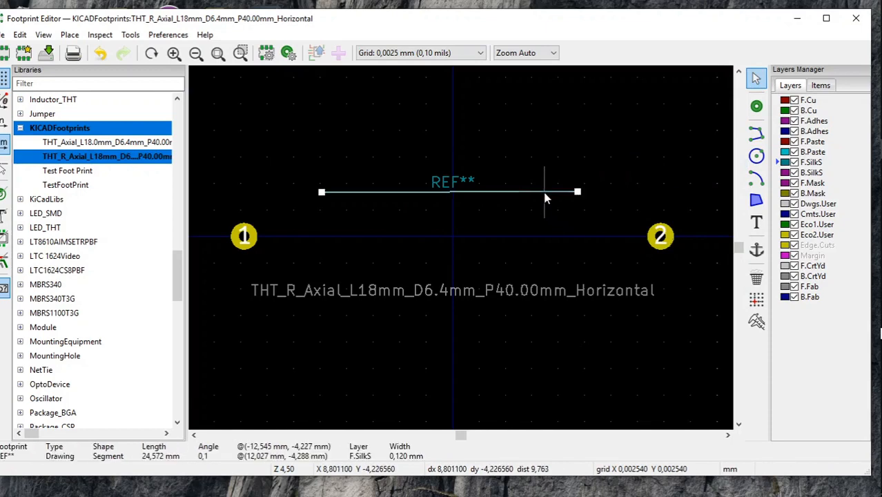
pyautogui.rightClick(545, 199)
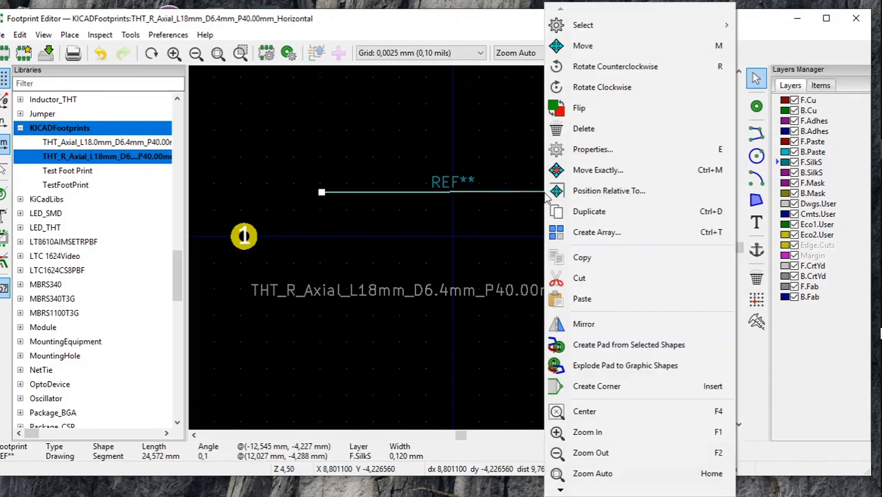
pyautogui.click(563, 149)
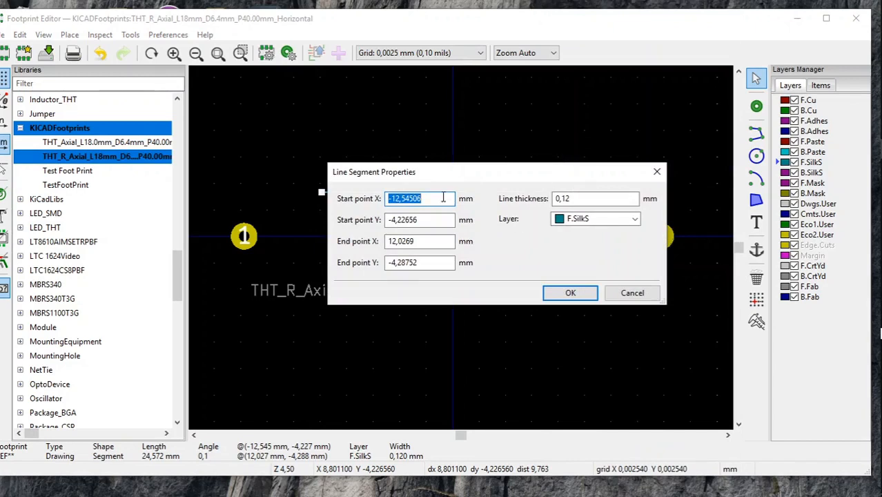
pyautogui.click(399, 200)
pyautogui.press('BackSpace')
pyautogui.press('BackSpace')
pyautogui.write('9')
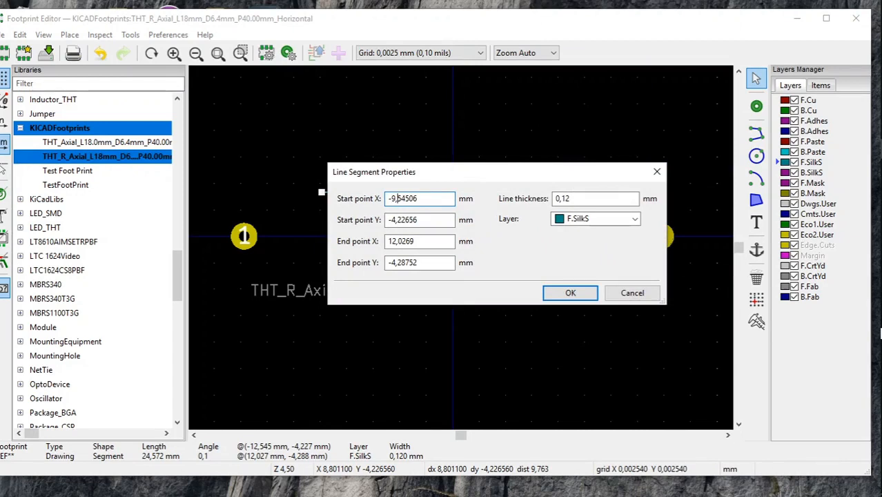
pyautogui.press('Delete')
pyautogui.press('Delete')
pyautogui.press('Delete')
pyautogui.press('Delete')
pyautogui.press('Delete')
pyautogui.write('0')
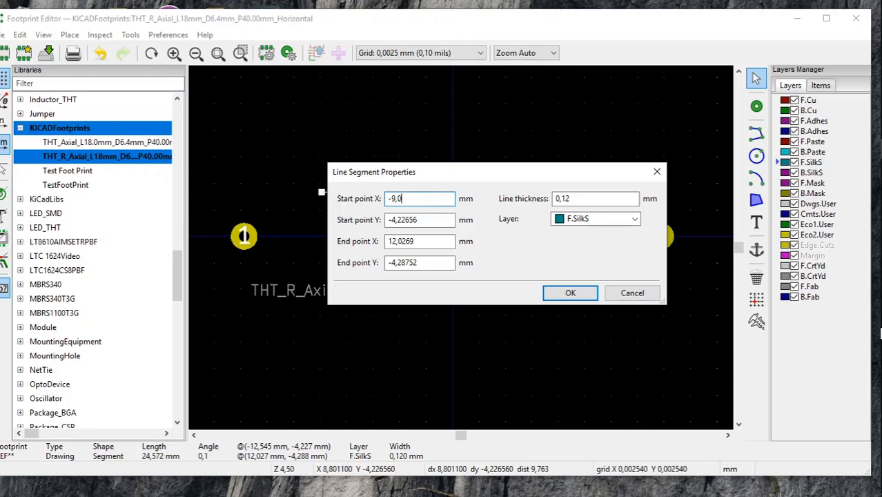
# Set the line's start point Y to -3,2 mm
pyautogui.click(396, 220)
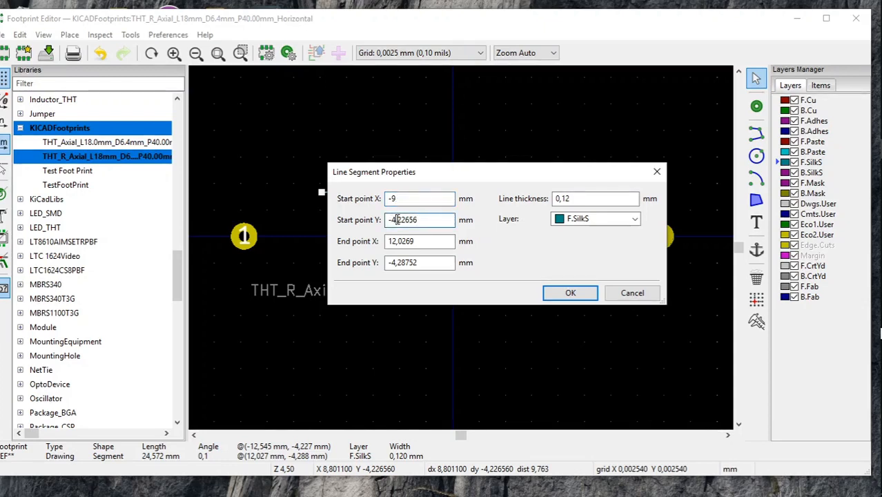
pyautogui.press('BackSpace')
pyautogui.write('3')
pyautogui.press('BackSpace')
pyautogui.press('BackSpace')
pyautogui.press('BackSpace')
pyautogui.press('BackSpace')
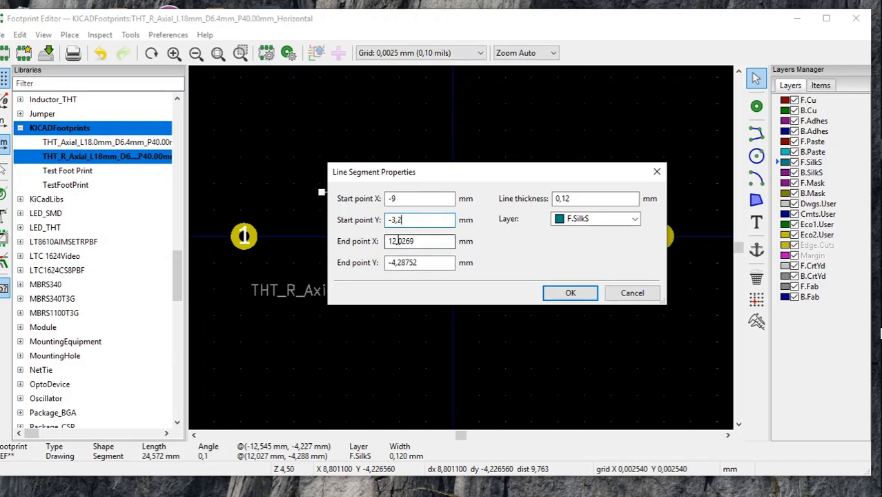
# Set the line's end point X to 9 mm
pyautogui.click(398, 241)
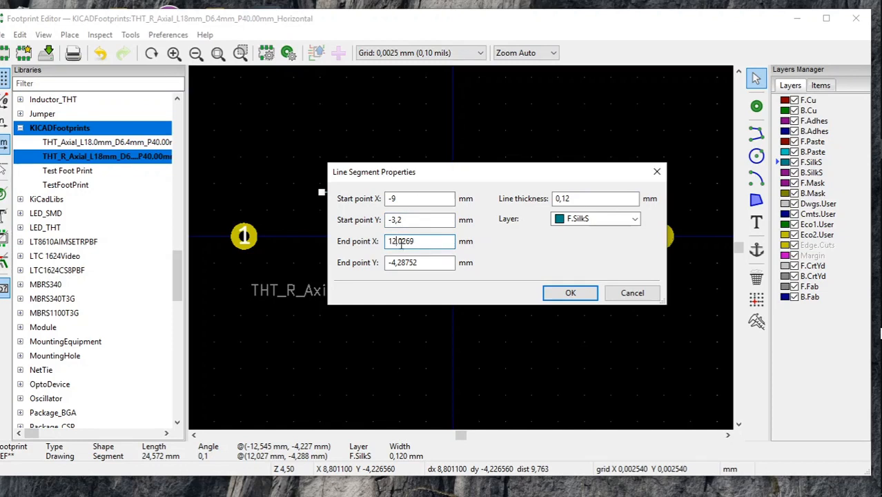
pyautogui.hotkey('shift', 'Home')
pyautogui.press('BackSpace')
pyautogui.write('9')
pyautogui.press('BackSpace')
pyautogui.press('BackSpace')
pyautogui.press('BackSpace')
# Set the line's end point Y to -3,2 mm
pyautogui.click(394, 263)
pyautogui.press('BackSpace')
pyautogui.write('3')
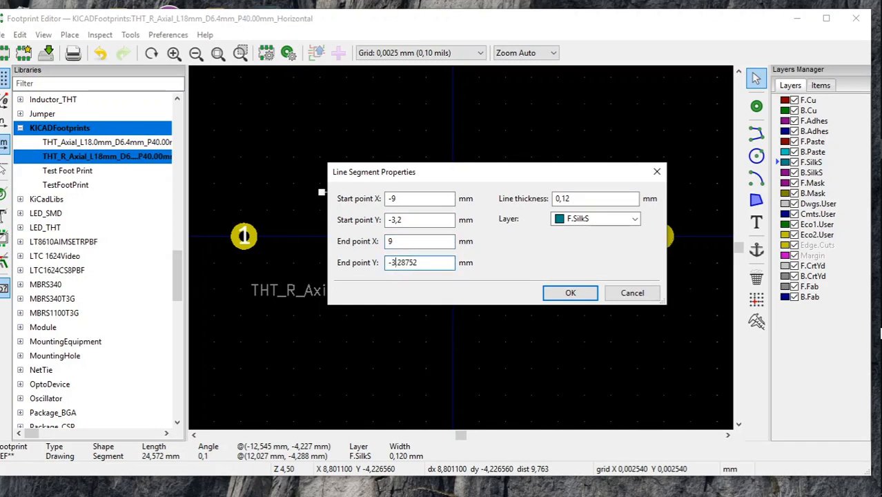
pyautogui.press('Right')
pyautogui.press('Right')
pyautogui.press('Delete')
pyautogui.press('Delete')
pyautogui.press('Delete')
pyautogui.press('Delete')
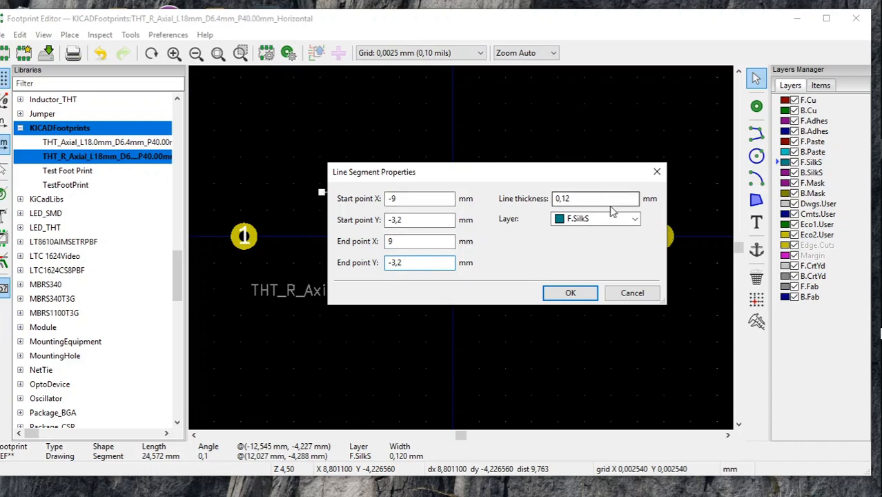
# Assign the line to the F.Fab layer with a thickness of 0,10 mm and apply the properties
pyautogui.click(635, 220)
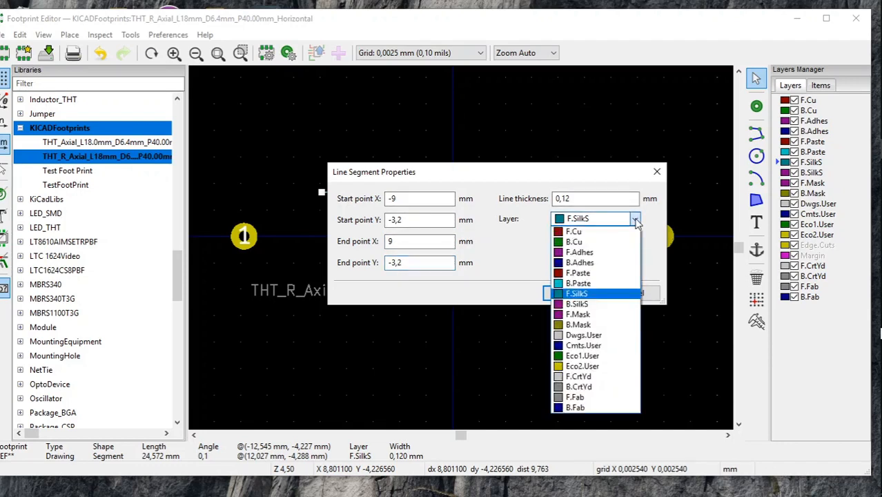
pyautogui.click(621, 398)
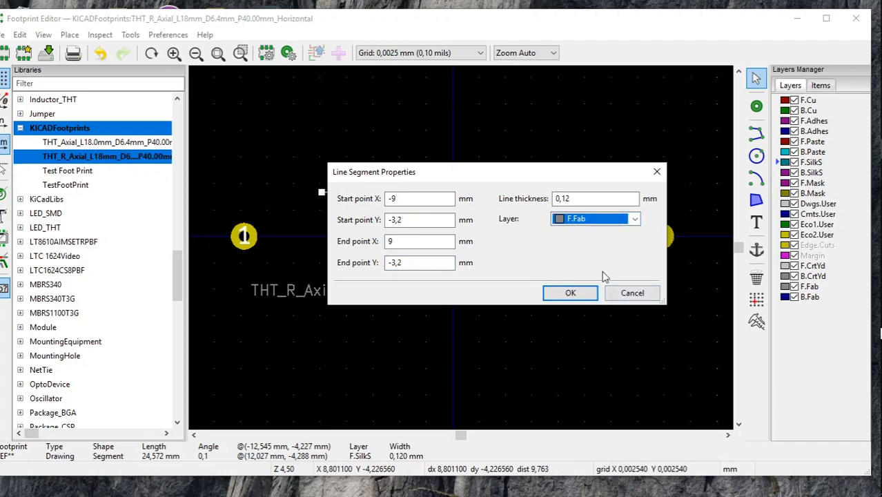
pyautogui.click(577, 198)
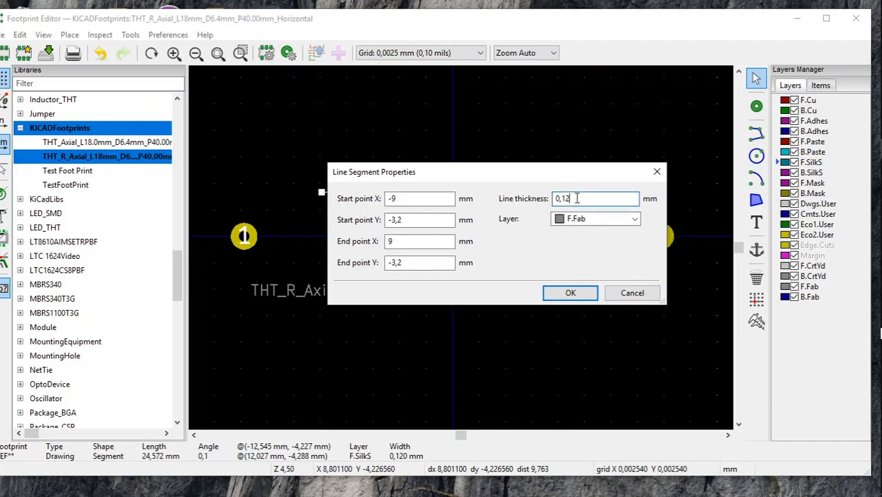
pyautogui.press('BackSpace')
pyautogui.write('0')
pyautogui.click(571, 292)
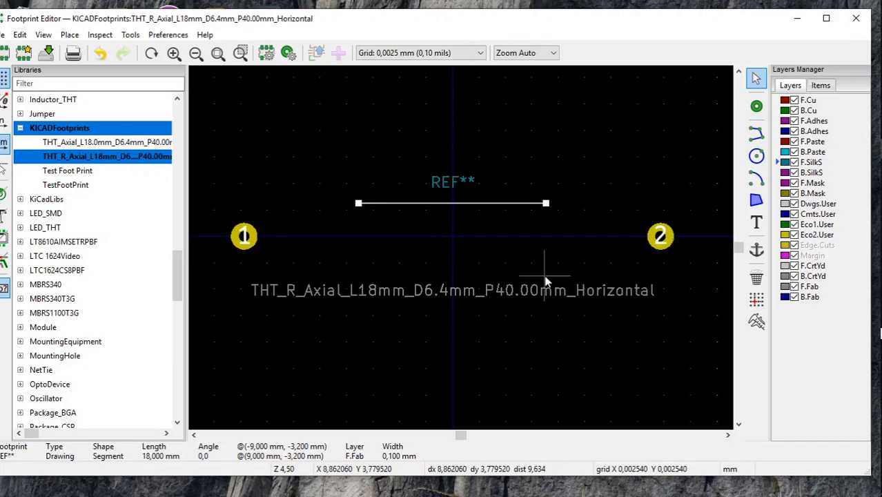
# Duplicate the F.Fab line and place the copy below the pad axis at Y about 2,85 mm, aligned with the original
pyautogui.rightClick(510, 210)
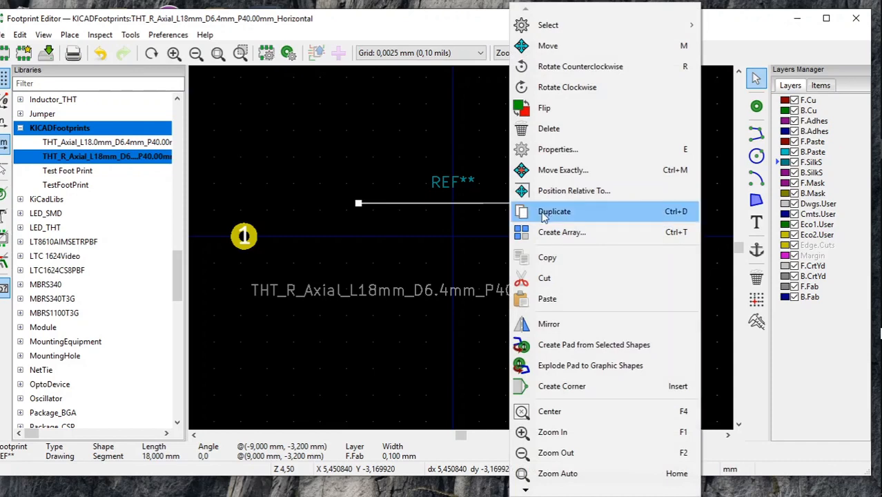
pyautogui.click(544, 216)
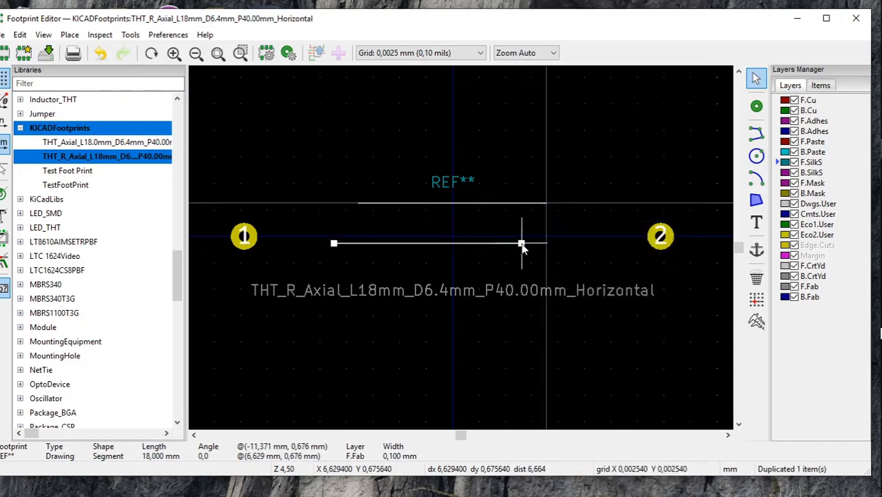
pyautogui.click(546, 268)
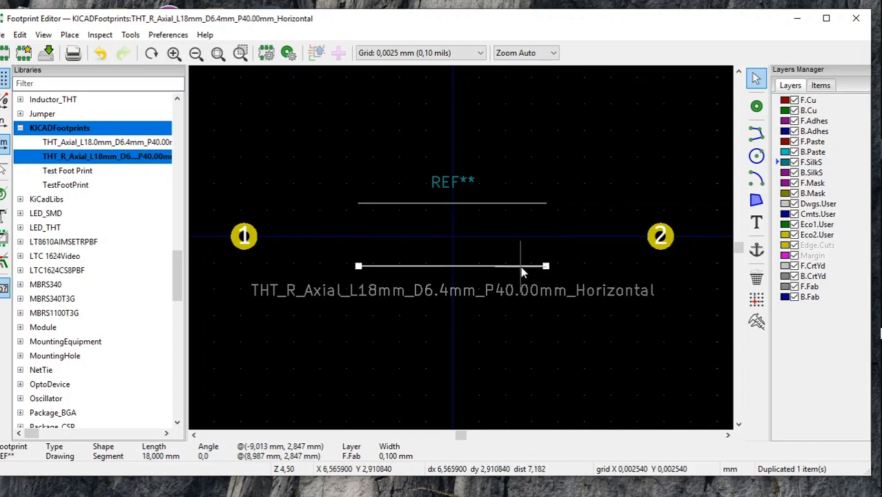
# Edit the properties of the duplicated F.Fab line below the pad axis and set its start point X to -9 mm
pyautogui.rightClick(522, 271)
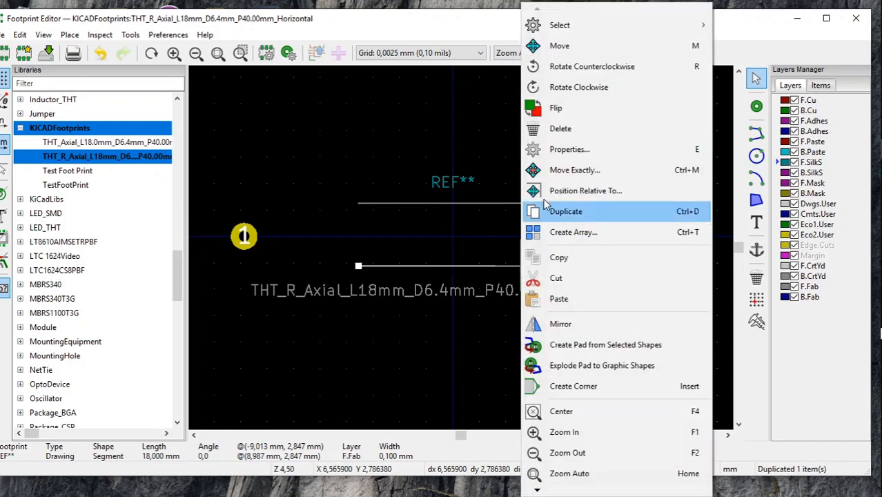
pyautogui.click(546, 149)
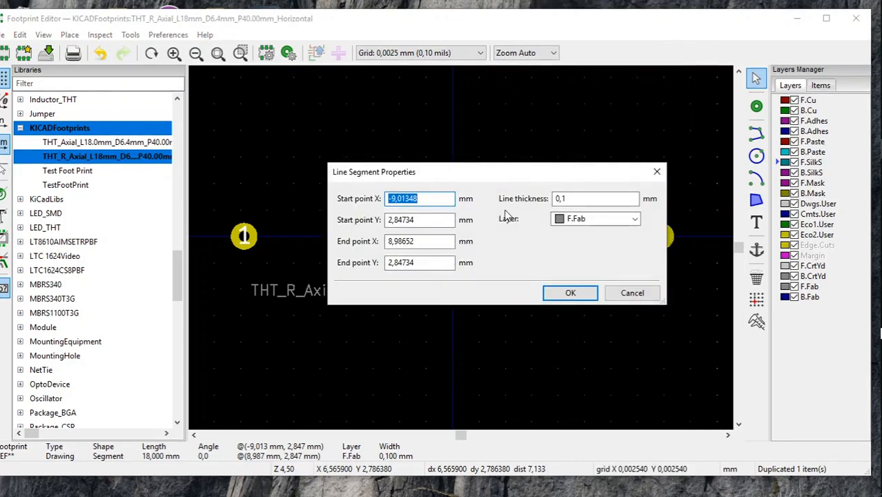
pyautogui.click(428, 198)
pyautogui.press('BackSpace')
pyautogui.press('BackSpace')
pyautogui.press('BackSpace')
pyautogui.press('BackSpace')
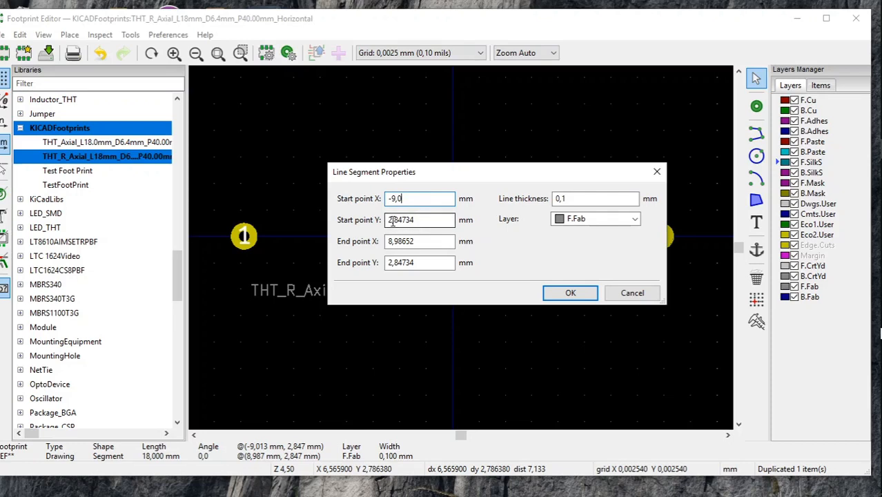
# Set the lower line's start point Y to 3,2 mm
pyautogui.click(392, 219)
pyautogui.press('BackSpace')
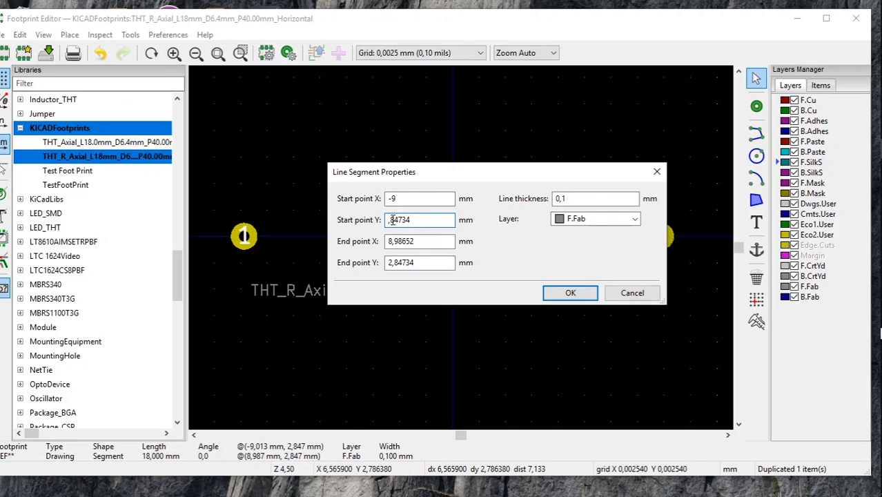
pyautogui.write('3')
pyautogui.press('BackSpace')
pyautogui.press('BackSpace')
pyautogui.press('BackSpace')
pyautogui.press('BackSpace')
pyautogui.press('BackSpace')
pyautogui.write('2')
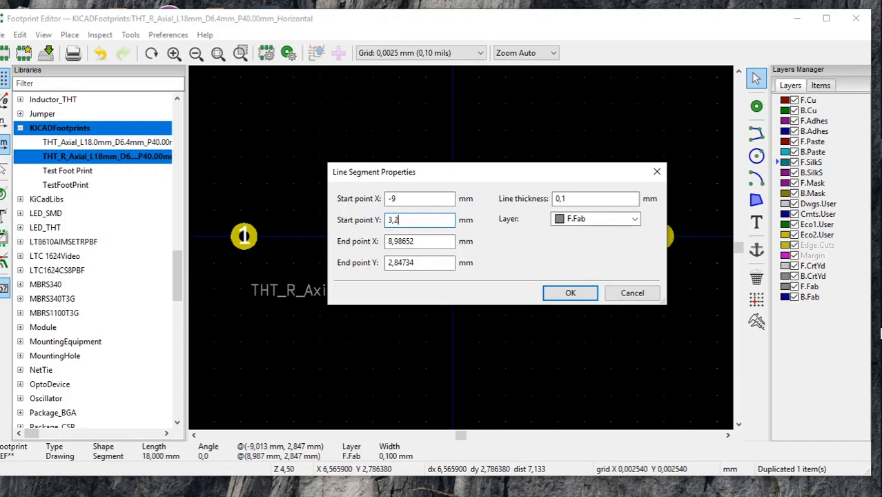
# Set the lower line's end point X to 9,0 mm
pyautogui.click(390, 243)
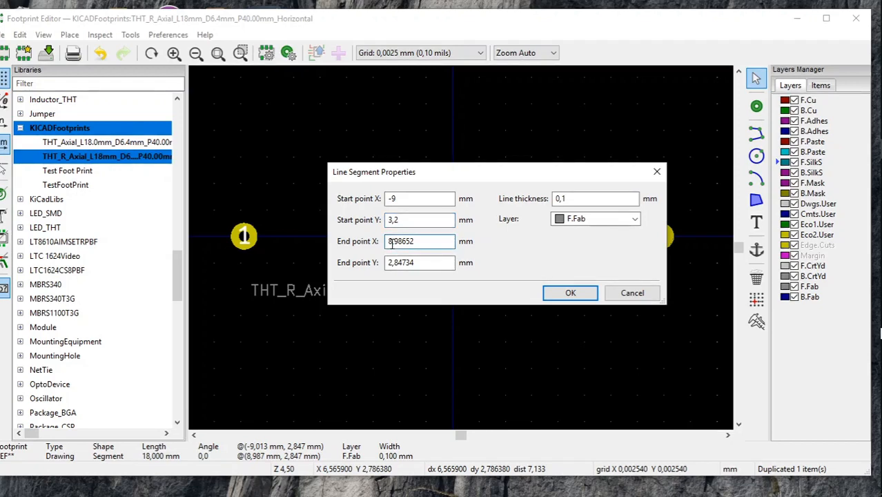
pyautogui.press('BackSpace')
pyautogui.write('9,')
pyautogui.press('Delete')
pyautogui.press('Delete')
pyautogui.press('Delete')
pyautogui.press('Delete')
pyautogui.press('Delete')
pyautogui.write('2')
pyautogui.write('0')
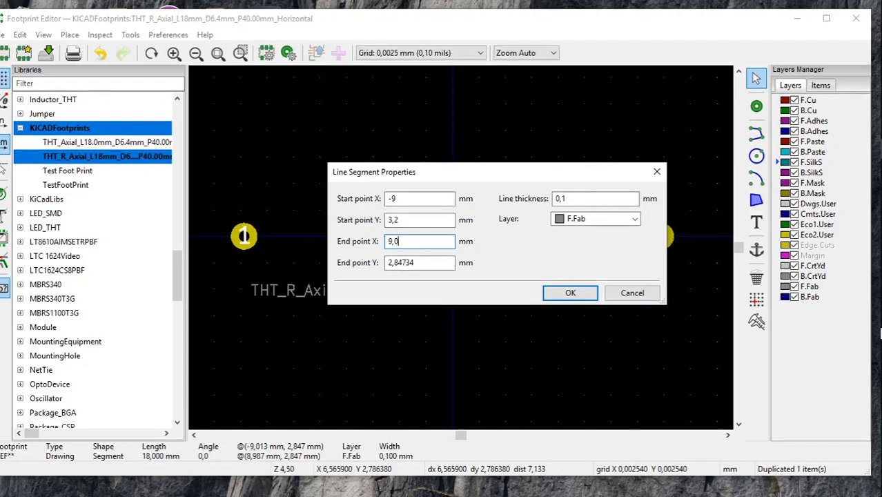
# Set the lower line's end point Y to 3,2 mm and apply the properties
pyautogui.click(392, 263)
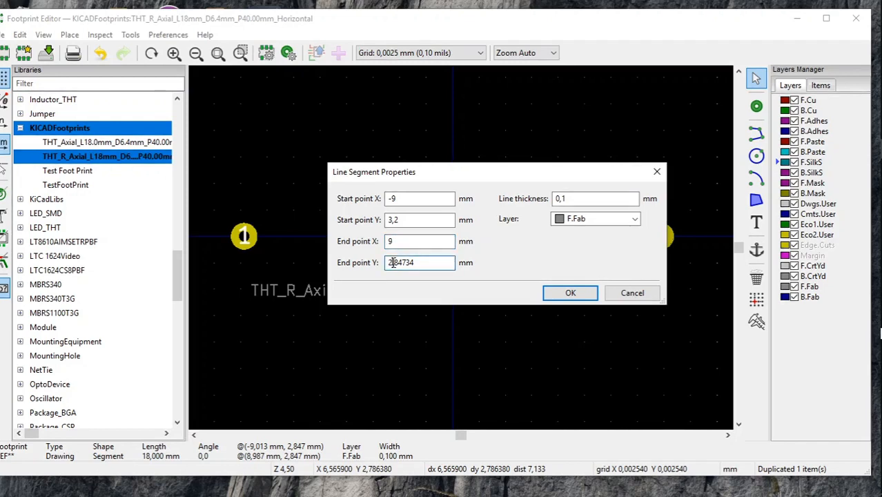
pyautogui.press('BackSpace')
pyautogui.write('3')
pyautogui.press('Delete')
pyautogui.press('Delete')
pyautogui.press('Delete')
pyautogui.press('Delete')
pyautogui.press('Delete')
pyautogui.write('2')
pyautogui.click(575, 293)
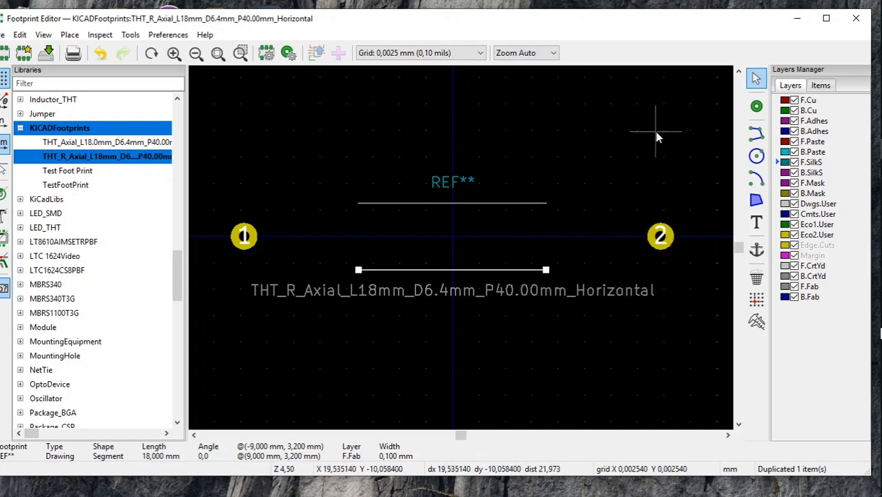
# Draw a near-vertical graphic line about 6,3 mm long at X about -9,5 mm, joining the body lines' ends on the pad 1 side
pyautogui.click(757, 136)
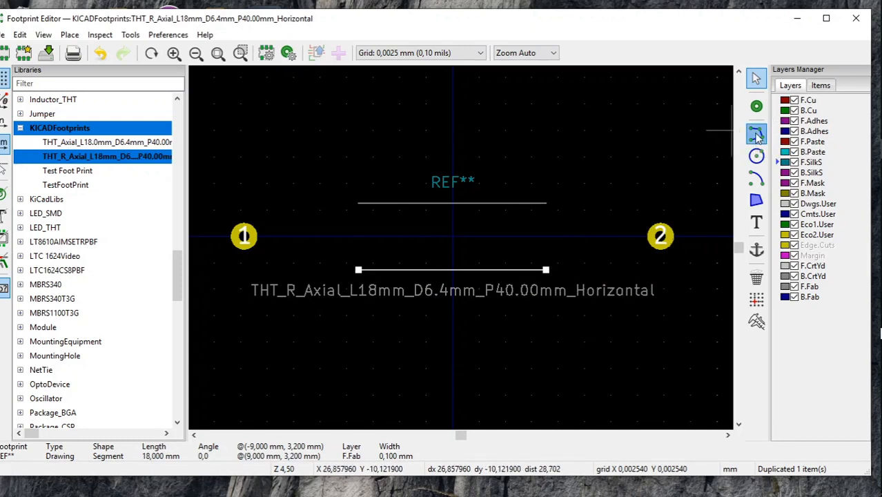
pyautogui.click(353, 203)
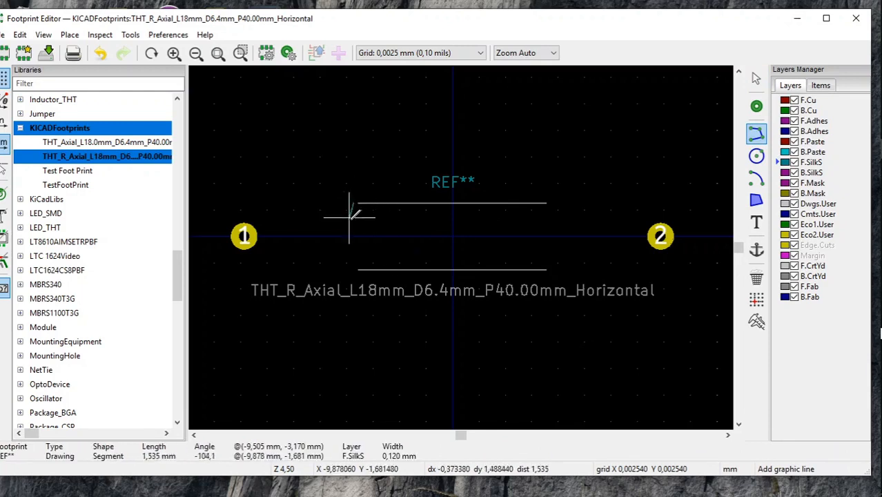
pyautogui.click(357, 264)
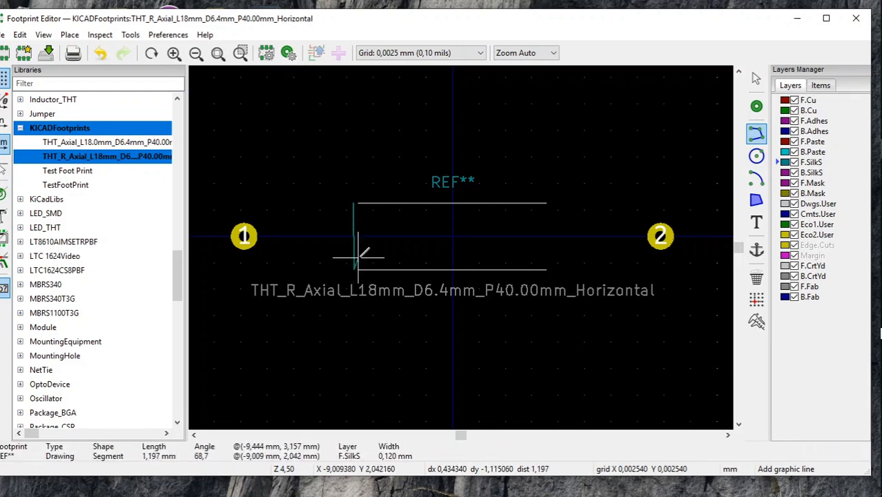
pyautogui.rightClick(359, 261)
pyautogui.click(368, 268)
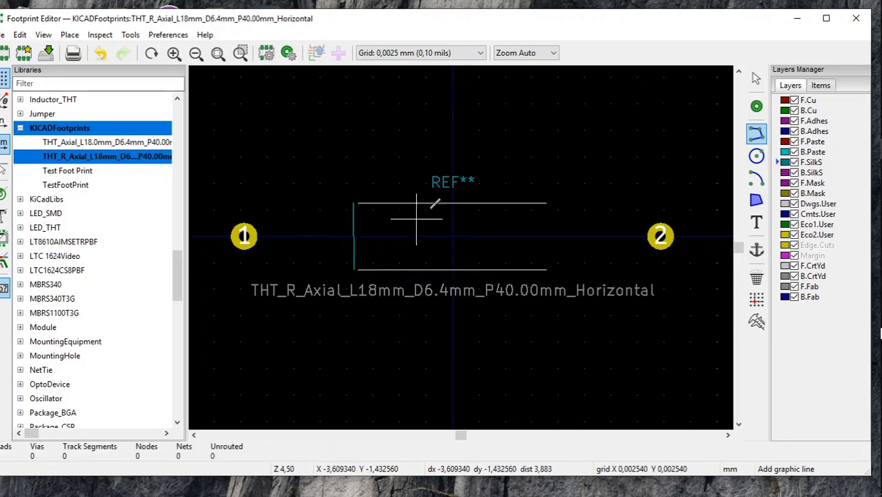
pyautogui.click(756, 78)
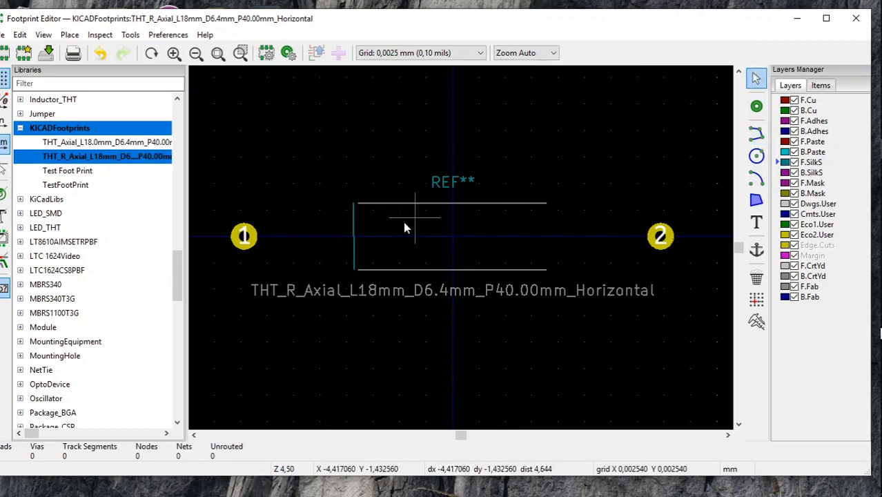
# Edit the new vertical line's properties and set its start point X to -9,0 mm
pyautogui.click(354, 226)
pyautogui.rightClick(352, 225)
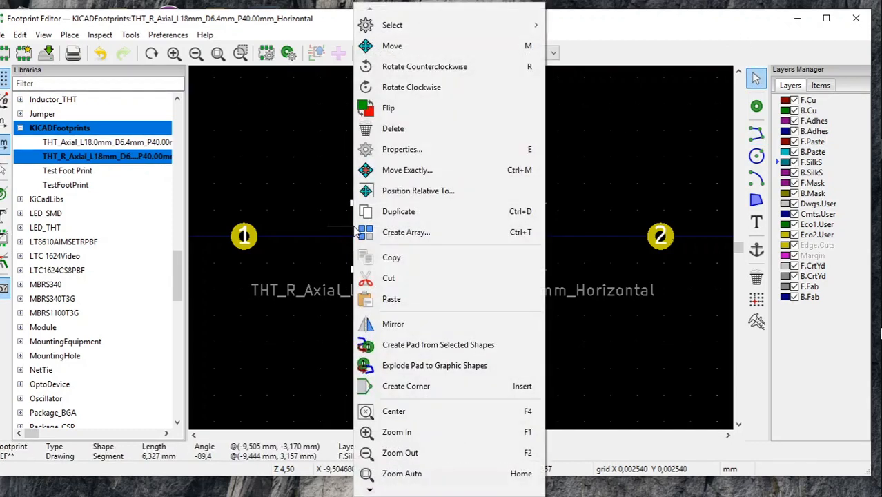
pyautogui.click(387, 154)
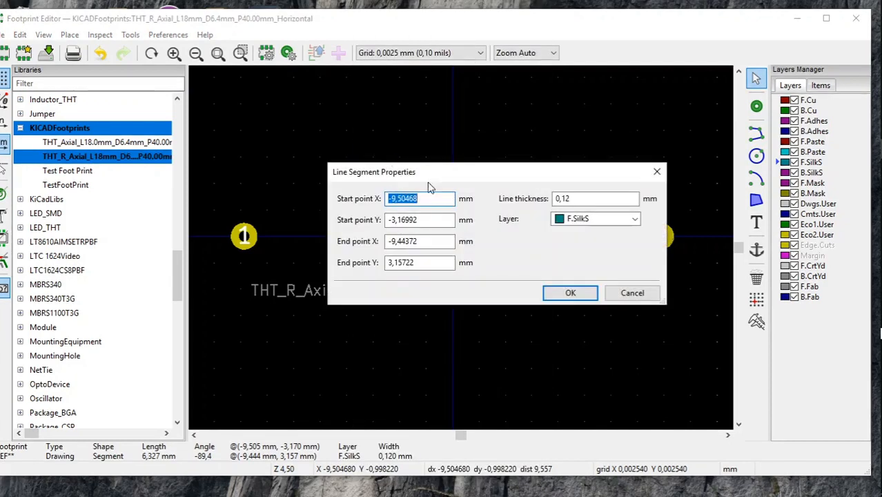
pyautogui.click(428, 197)
pyautogui.press('BackSpace')
pyautogui.press('BackSpace')
pyautogui.press('BackSpace')
pyautogui.press('BackSpace')
pyautogui.press('BackSpace')
pyautogui.write('0')
# Set the vertical line's start point Y to -3,2 mm
pyautogui.click(426, 219)
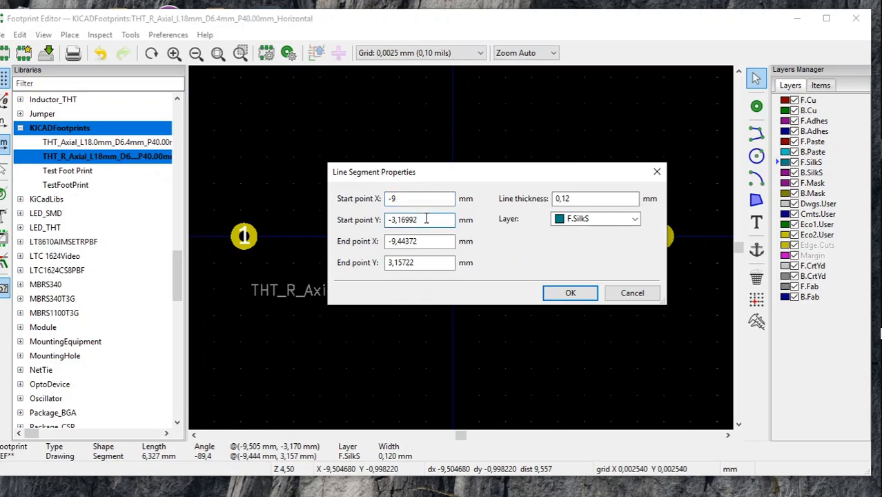
pyautogui.press('BackSpace')
pyautogui.press('BackSpace')
pyautogui.press('BackSpace')
pyautogui.press('BackSpace')
pyautogui.press('BackSpace')
pyautogui.write('2')
# Set the vertical line's end point X to -9,0 mm
pyautogui.click(426, 241)
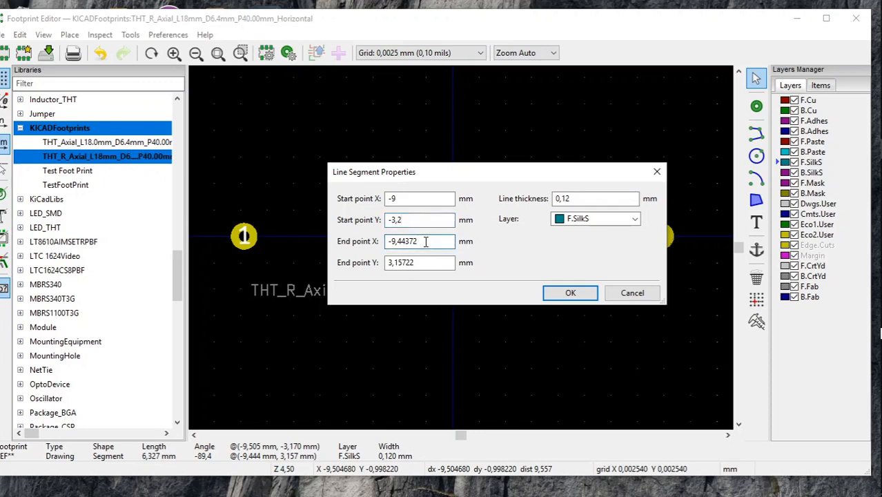
pyautogui.press('BackSpace')
pyautogui.press('BackSpace')
pyautogui.press('BackSpace')
pyautogui.press('BackSpace')
pyautogui.press('BackSpace')
pyautogui.write('0')
# Set the vertical line's end point Y to 3,2 mm
pyautogui.click(427, 262)
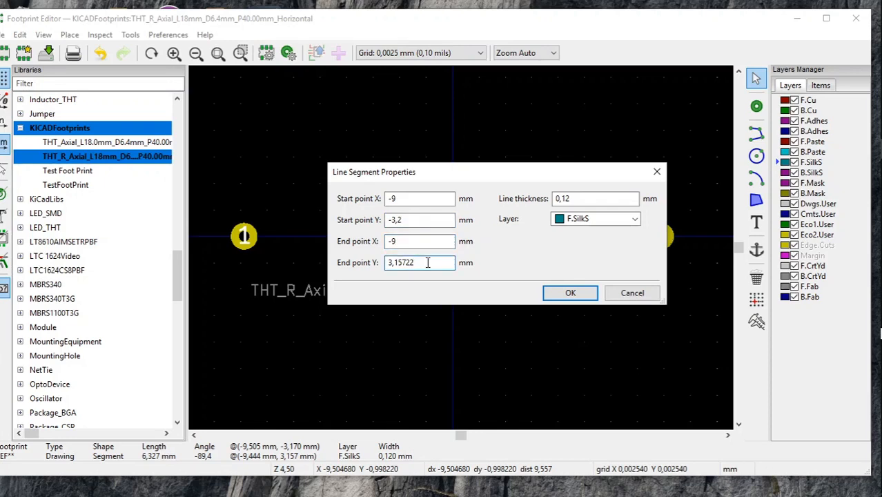
pyautogui.press('BackSpace')
pyautogui.press('BackSpace')
pyautogui.press('BackSpace')
pyautogui.press('BackSpace')
pyautogui.press('BackSpace')
pyautogui.write('2')
# Give the vertical line a thickness of 0,1 mm, assign it to the F.Fab layer and apply the properties
pyautogui.click(589, 199)
pyautogui.press('BackSpace')
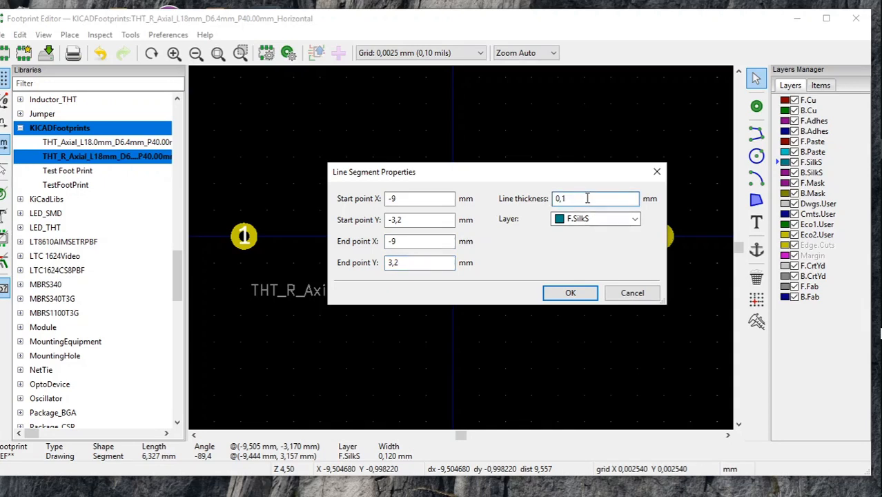
pyautogui.click(627, 219)
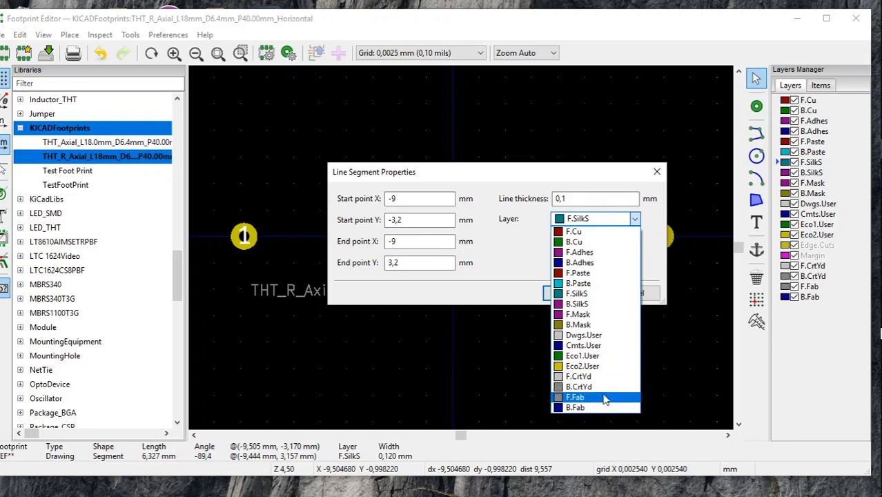
pyautogui.click(601, 398)
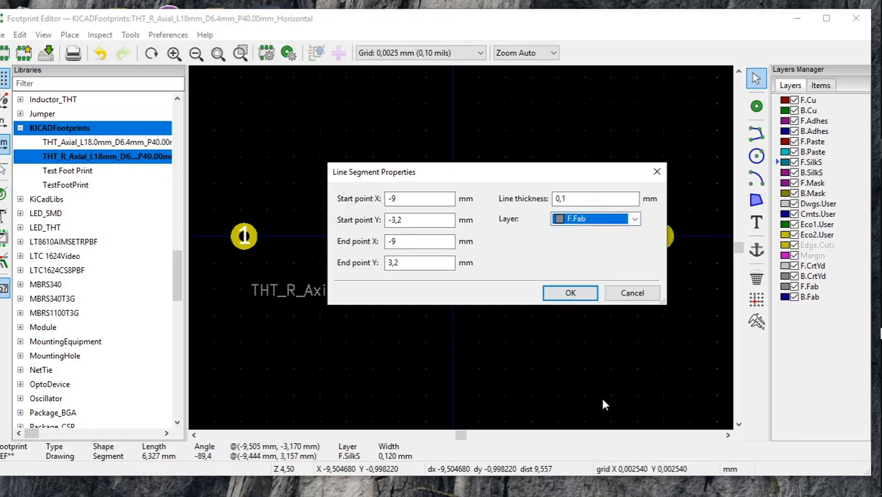
pyautogui.click(569, 293)
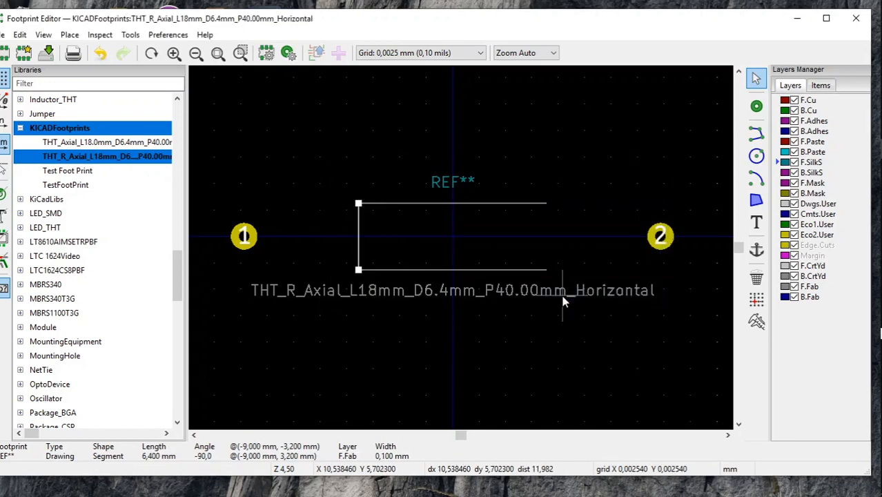
# Duplicate the vertical F.Fab line and place the copy at the body's pad 2 end, at X about 9,24 mm
pyautogui.rightClick(360, 235)
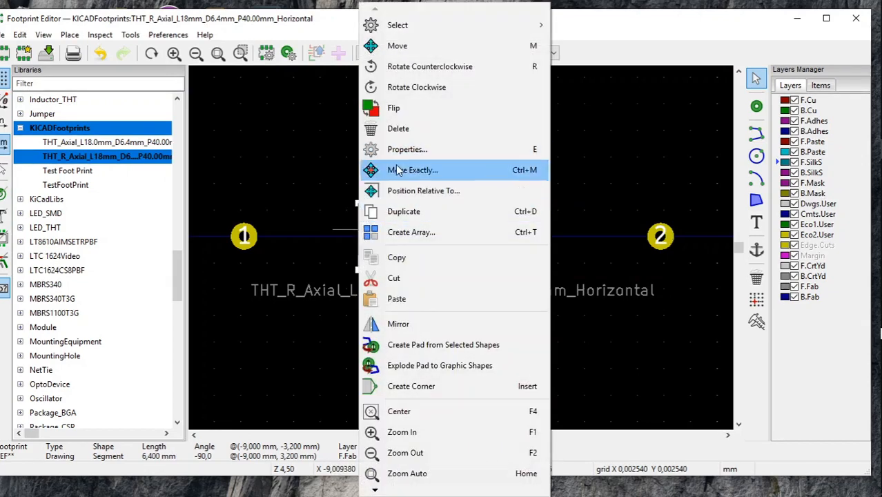
pyautogui.click(403, 214)
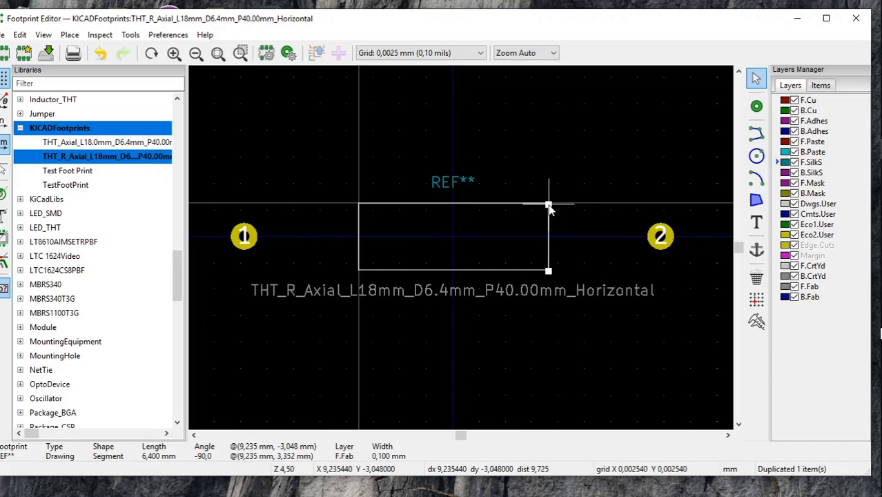
pyautogui.click(550, 209)
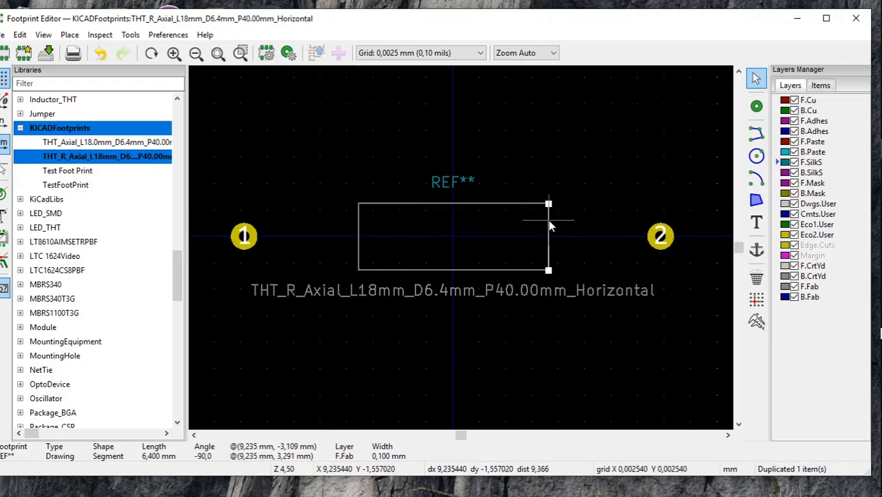
# Edit the copied vertical line's properties and set its start point X to 9 mm
pyautogui.rightClick(548, 220)
pyautogui.click(571, 149)
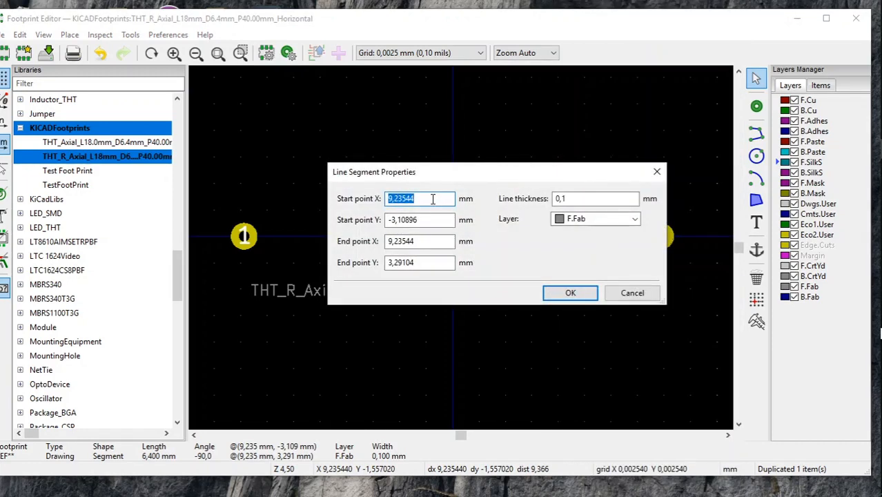
pyautogui.click(433, 199)
pyautogui.press('BackSpace')
pyautogui.press('BackSpace')
pyautogui.press('BackSpace')
pyautogui.press('BackSpace')
pyautogui.press('BackSpace')
pyautogui.press('BackSpace')
# Set the copied vertical line's start point Y to -3,2 mm
pyautogui.click(434, 220)
pyautogui.click(434, 220)
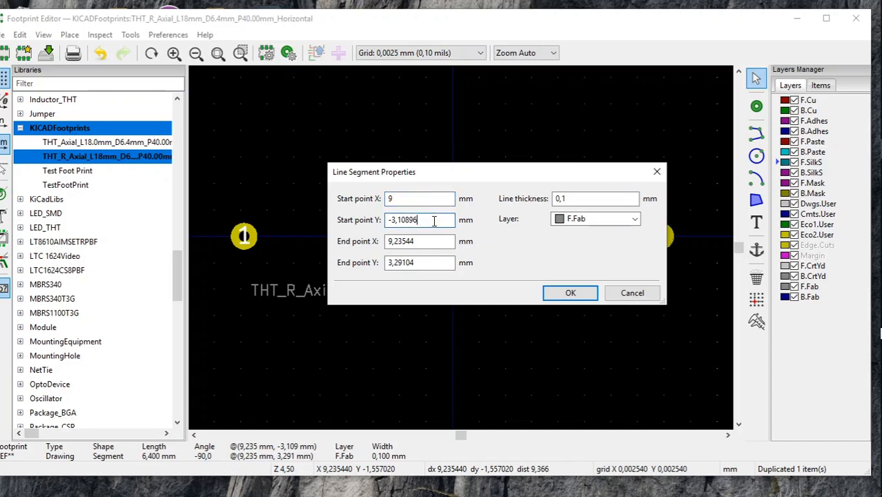
pyautogui.press('BackSpace')
pyautogui.press('BackSpace')
pyautogui.write('2')
# Set the copied vertical line's end point X to 9,0 mm
pyautogui.click(433, 241)
pyautogui.press('BackSpace')
pyautogui.press('BackSpace')
pyautogui.press('BackSpace')
pyautogui.press('BackSpace')
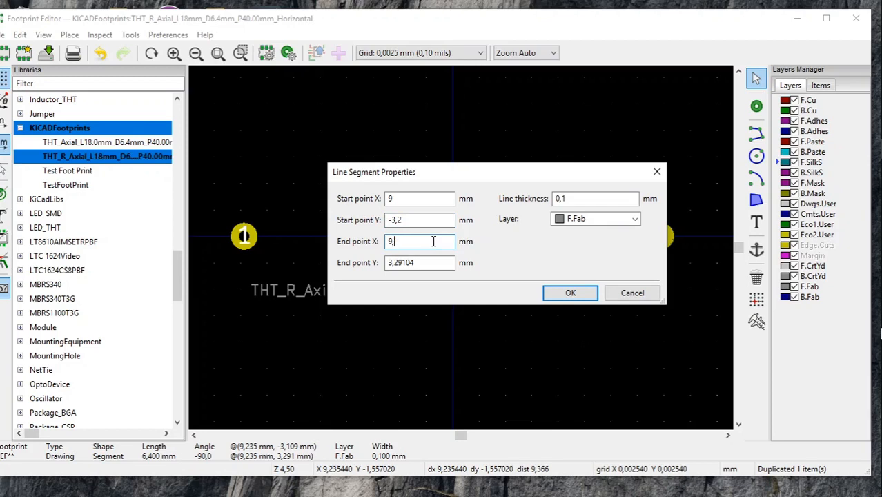
pyautogui.write('0')
# Set the copied vertical line's end point Y to 3,2 mm, apply the properties and deselect the line
pyautogui.click(442, 263)
pyautogui.press('BackSpace')
pyautogui.press('BackSpace')
pyautogui.press('BackSpace')
pyautogui.press('BackSpace')
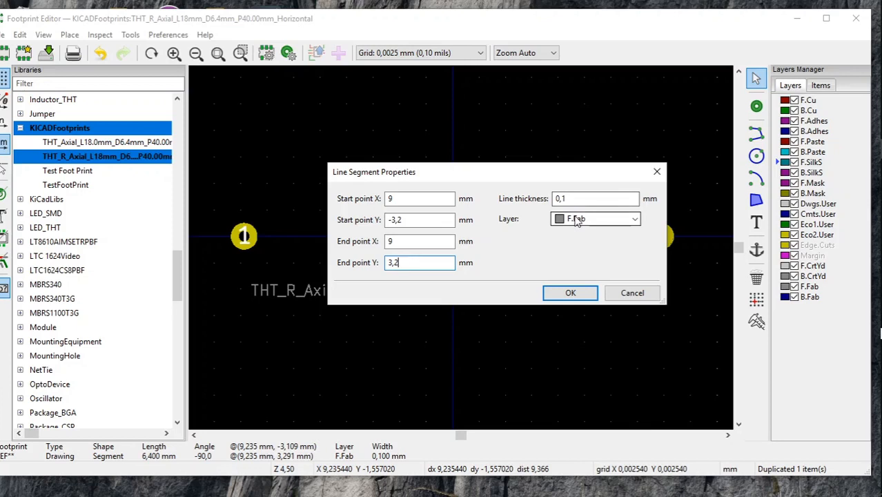
pyautogui.click(578, 292)
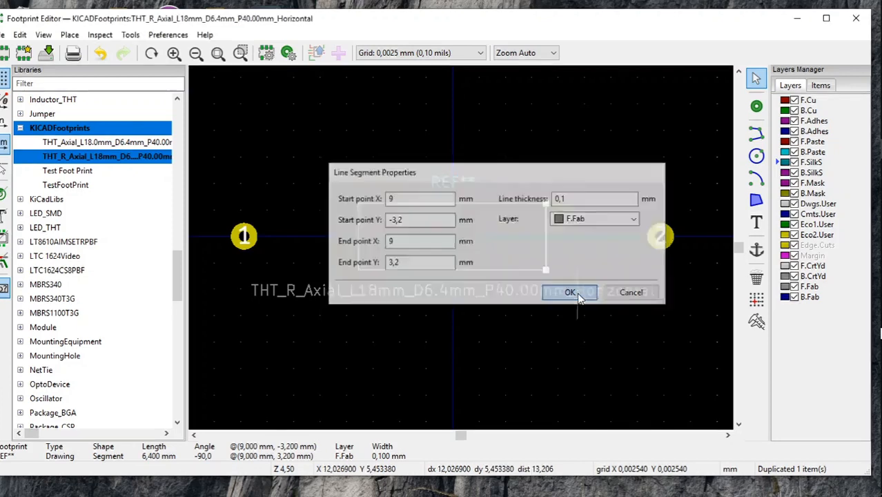
pyautogui.click(597, 165)
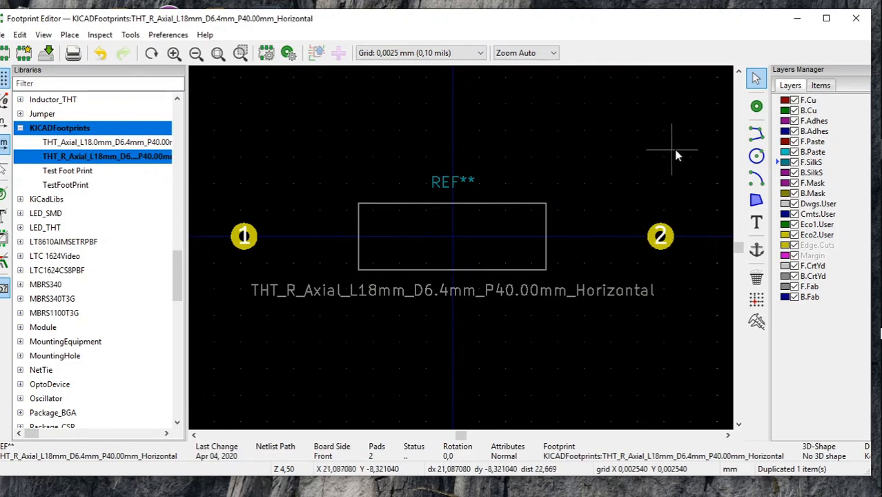
# Draw a horizontal graphic line about 11 mm long from pad 1 to the body outline's near edge and end line drawing
pyautogui.click(757, 133)
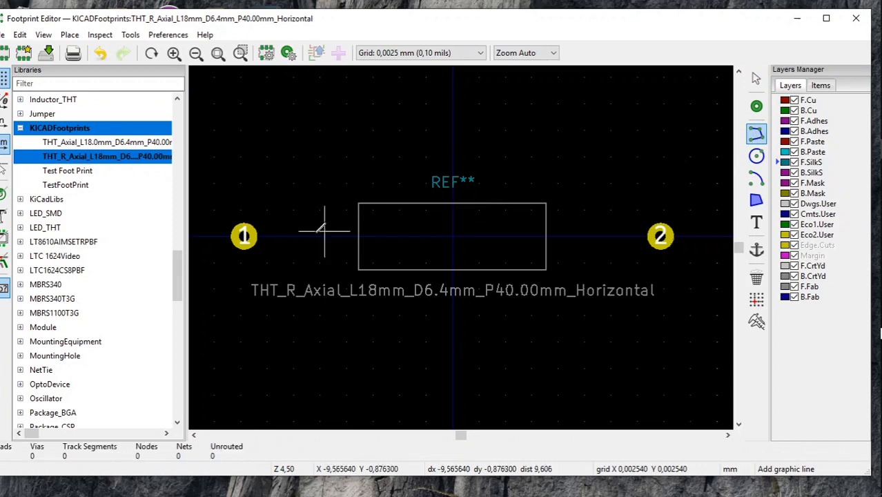
pyautogui.click(244, 236)
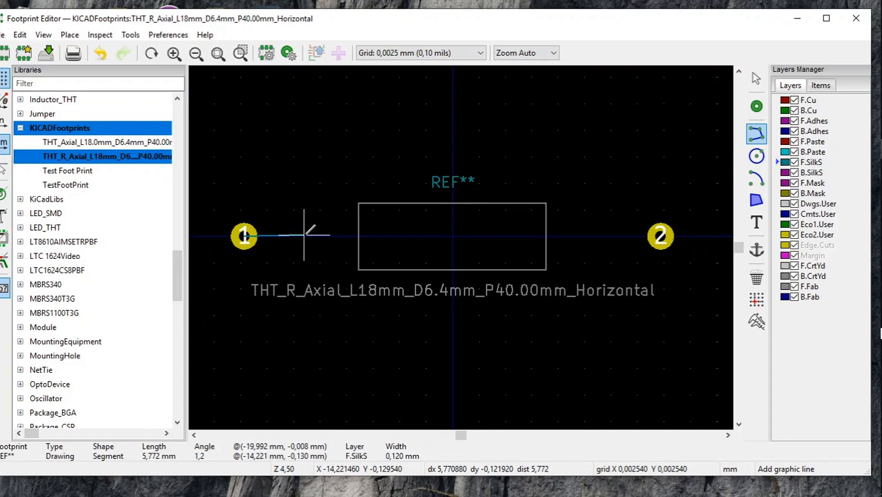
pyautogui.doubleClick(359, 235)
pyautogui.click(359, 235)
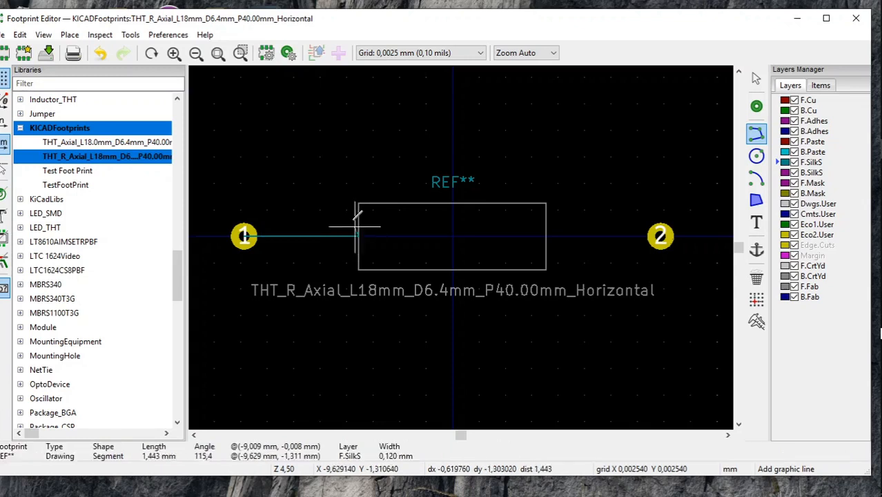
pyautogui.rightClick(334, 187)
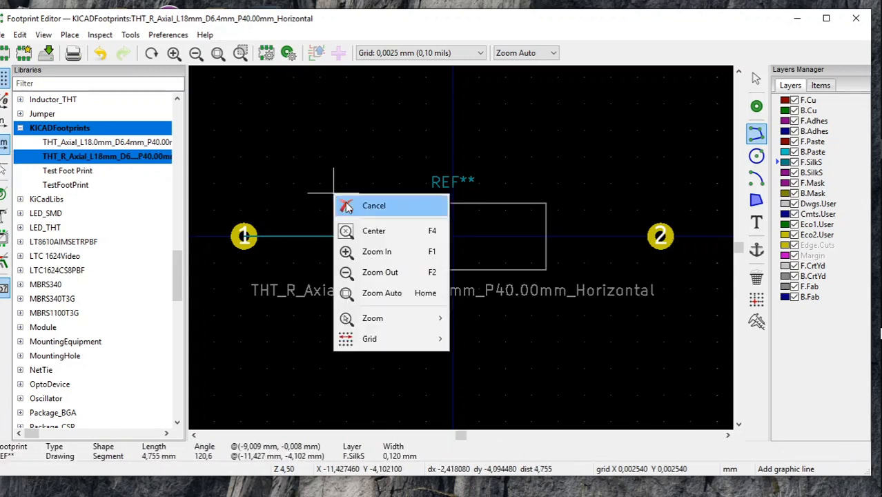
pyautogui.click(356, 204)
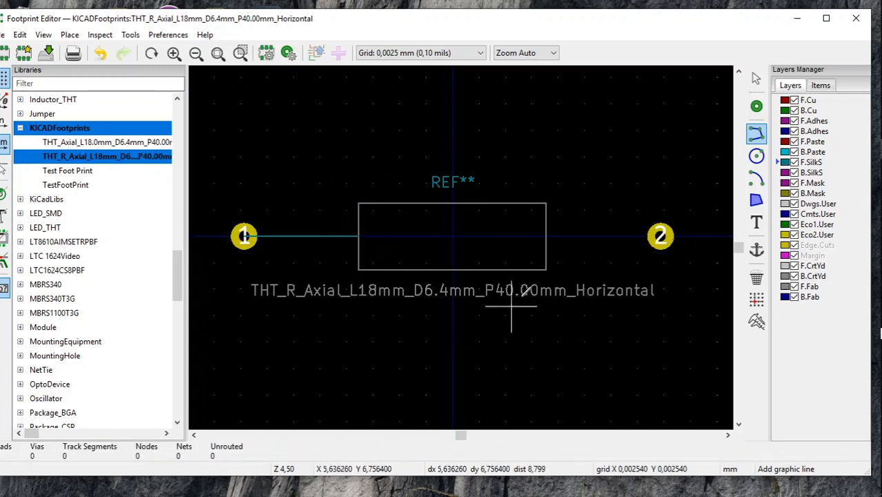
pyautogui.click(755, 78)
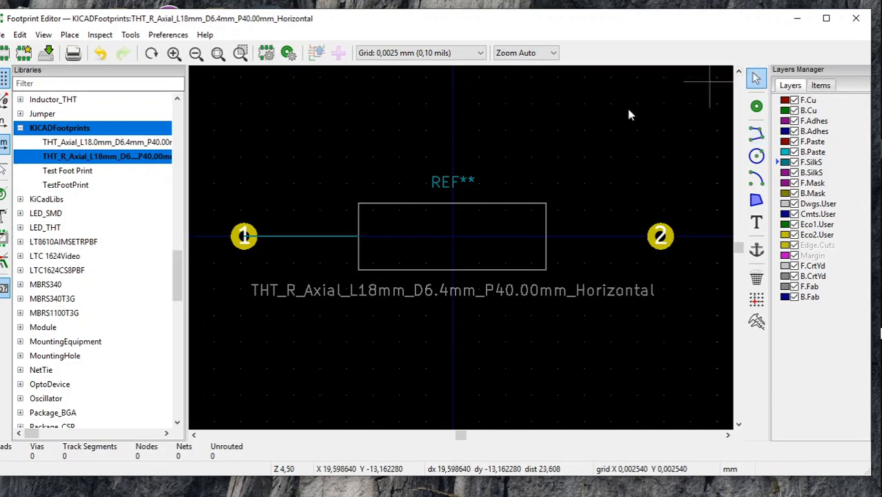
# Open the line segment properties of the new lead line at pad 1
pyautogui.click(319, 239)
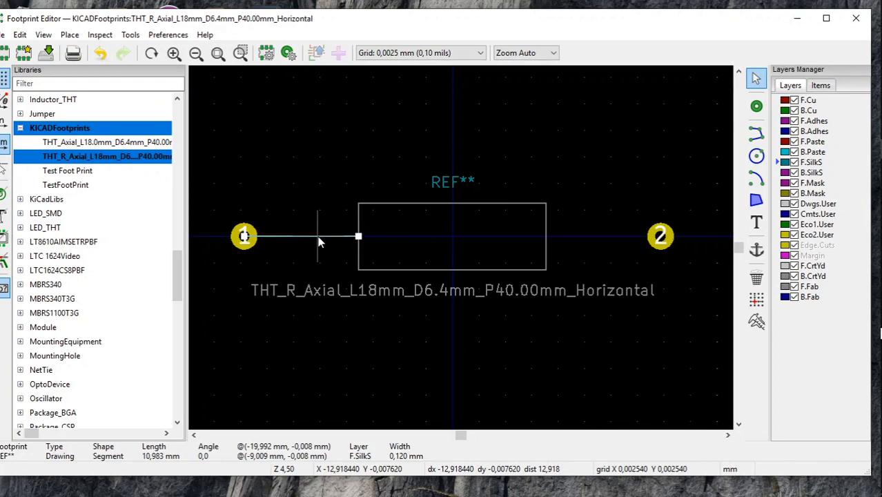
pyautogui.rightClick(319, 241)
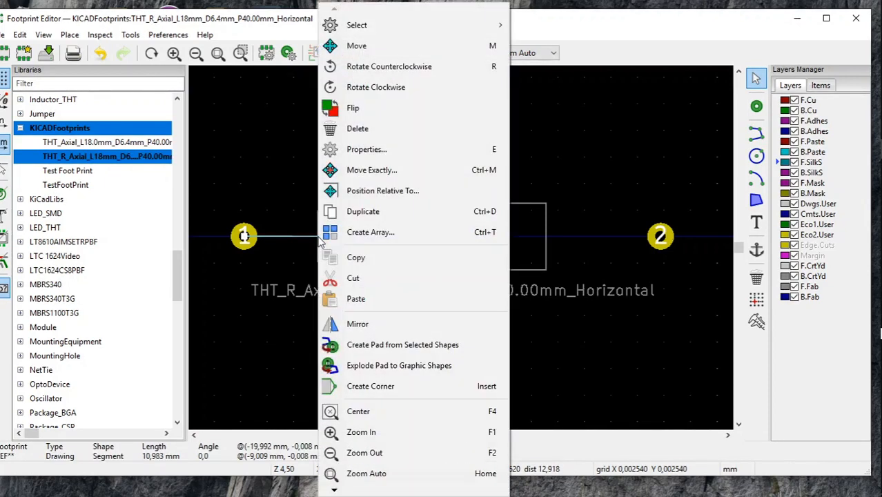
pyautogui.click(358, 150)
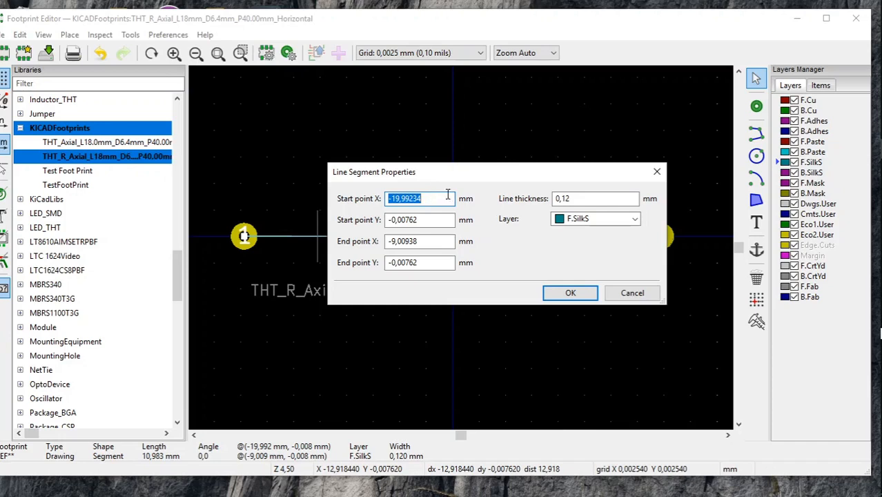
# Switch to the Tyco resistor datasheet in Adobe Acrobat Reader, check its dimension drawing and return to the line properties
pyautogui.moveTo(854, 171)
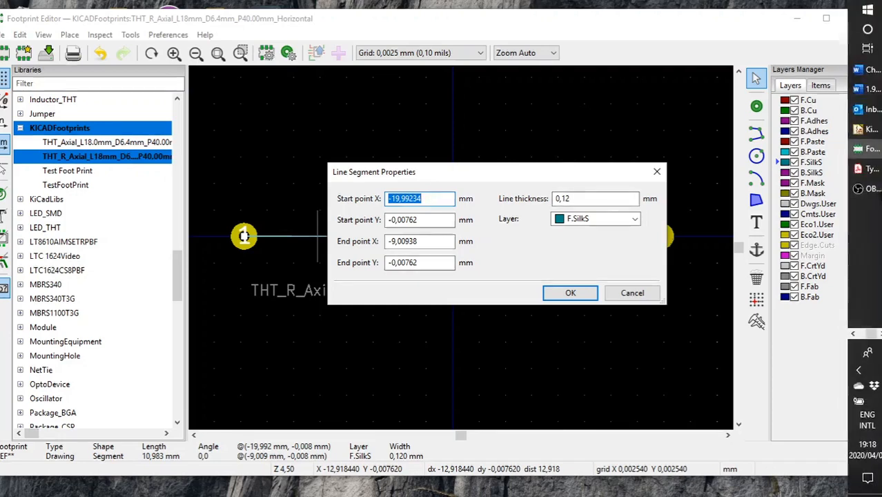
pyautogui.click(855, 171)
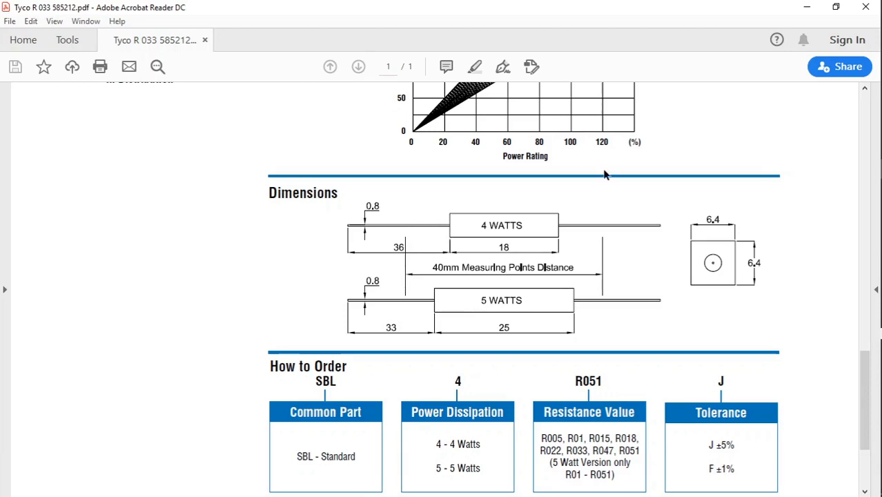
pyautogui.click(811, 8)
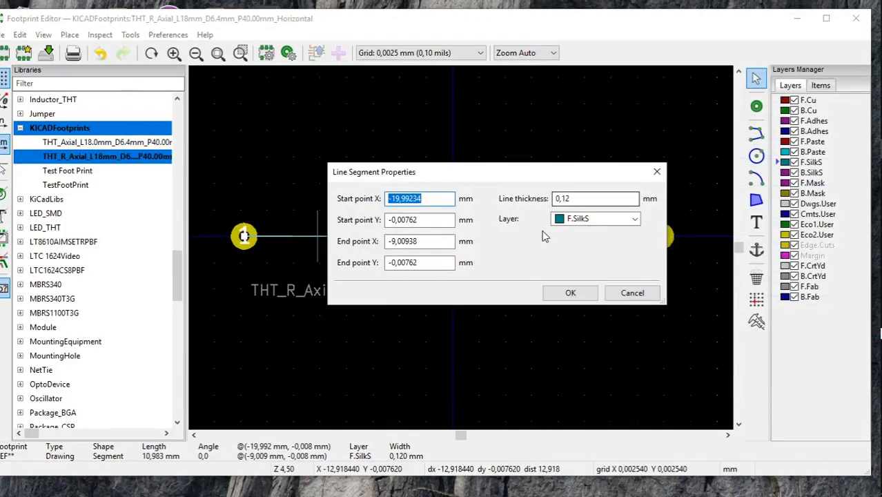
# Set the pad 1 lead line's start point X to -20 mm
pyautogui.click(401, 198)
pyautogui.press('BackSpace')
pyautogui.press('BackSpace')
pyautogui.write('20')
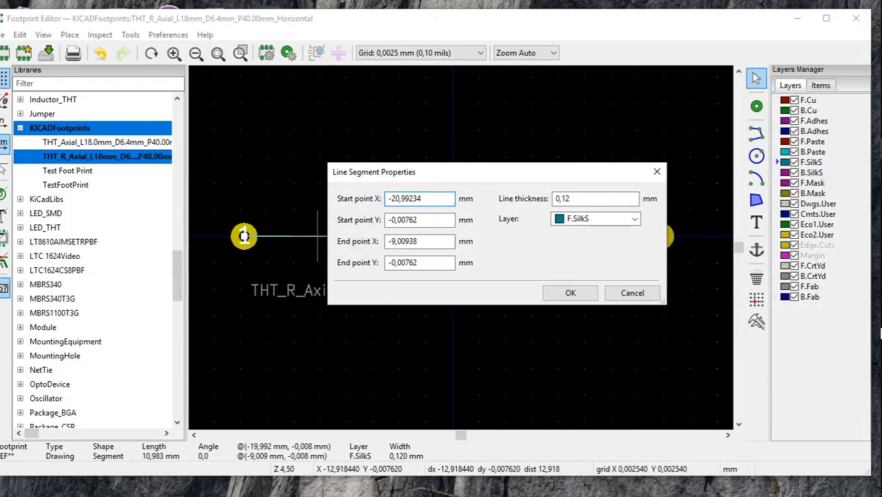
pyautogui.press('Delete')
pyautogui.press('Delete')
pyautogui.press('Delete')
pyautogui.press('Delete')
pyautogui.press('Delete')
pyautogui.write('0')
# Set the pad 1 lead line's start point Y to -0 mm and its end point X to -9 mm
pyautogui.click(422, 220)
pyautogui.press('BackSpace')
pyautogui.press('BackSpace')
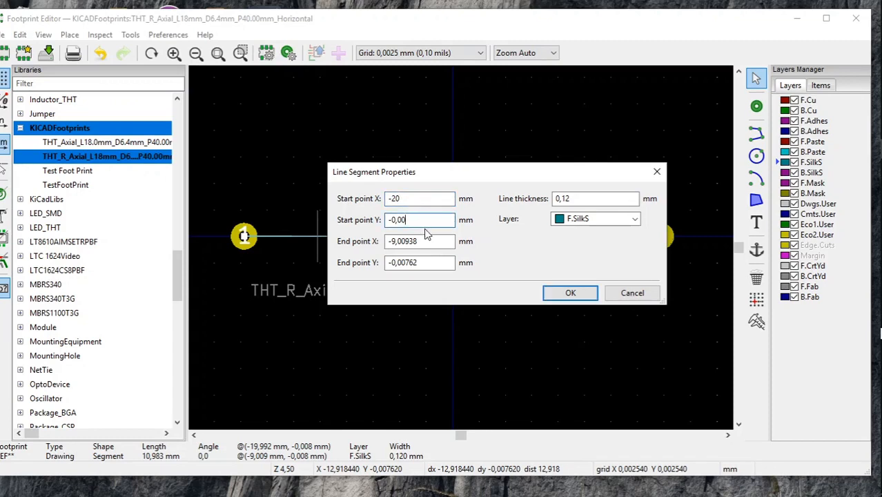
pyautogui.click(427, 242)
pyautogui.press('BackSpace')
pyautogui.press('BackSpace')
pyautogui.press('BackSpace')
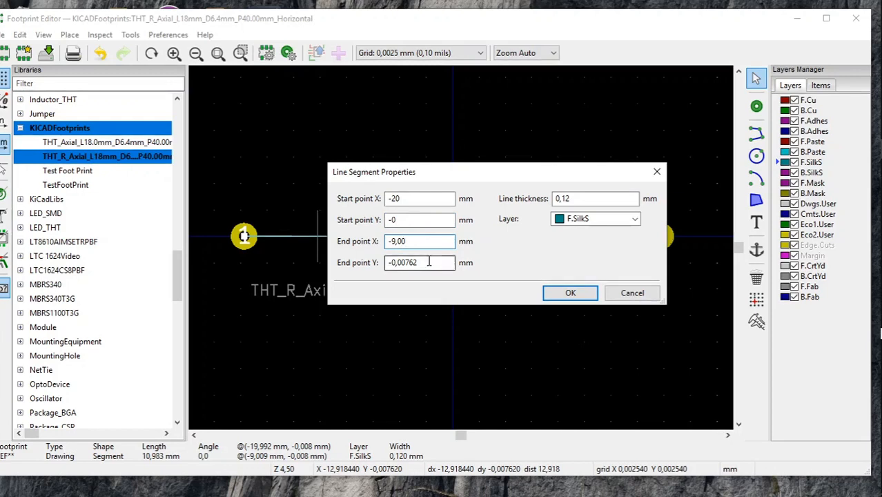
pyautogui.press('BackSpace')
pyautogui.press('BackSpace')
pyautogui.press('BackSpace')
# Set the pad 1 lead line's end point Y to -0 mm
pyautogui.click(429, 262)
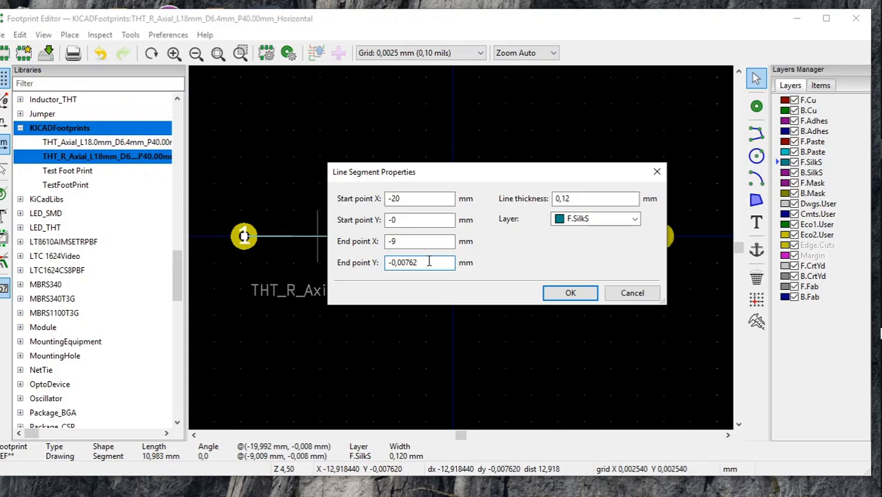
pyautogui.press('BackSpace')
pyautogui.press('BackSpace')
pyautogui.press('BackSpace')
pyautogui.press('BackSpace')
pyautogui.press('BackSpace')
# Set the pad 1 lead line's thickness to 0,1 mm and its layer to F.Fab, apply the properties and deselect the line
pyautogui.click(583, 199)
pyautogui.write('0')
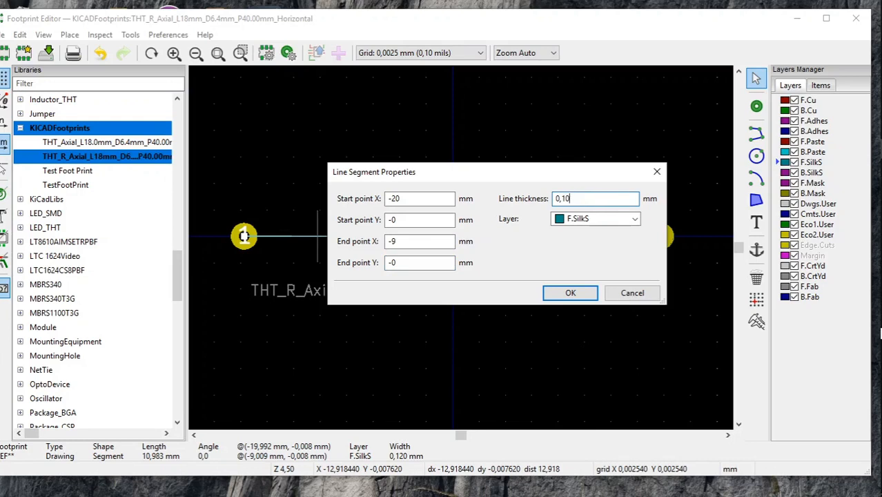
pyautogui.press('BackSpace')
pyautogui.click(607, 219)
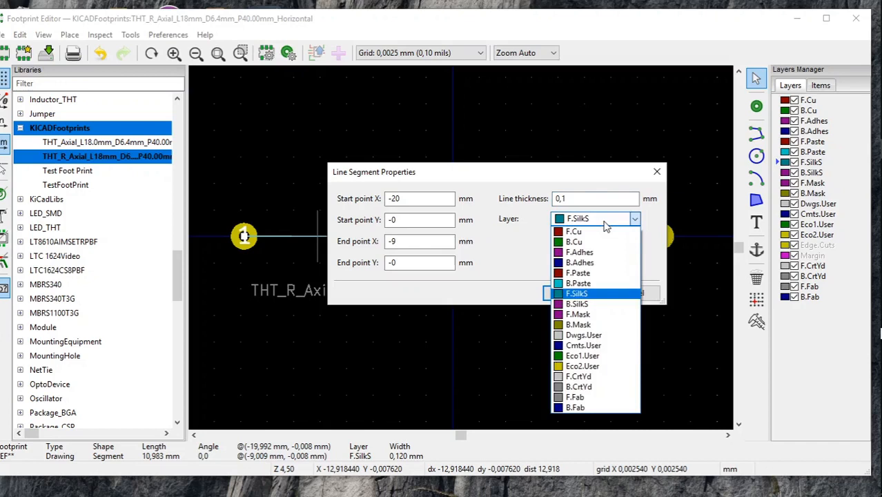
pyautogui.click(590, 397)
pyautogui.click(565, 293)
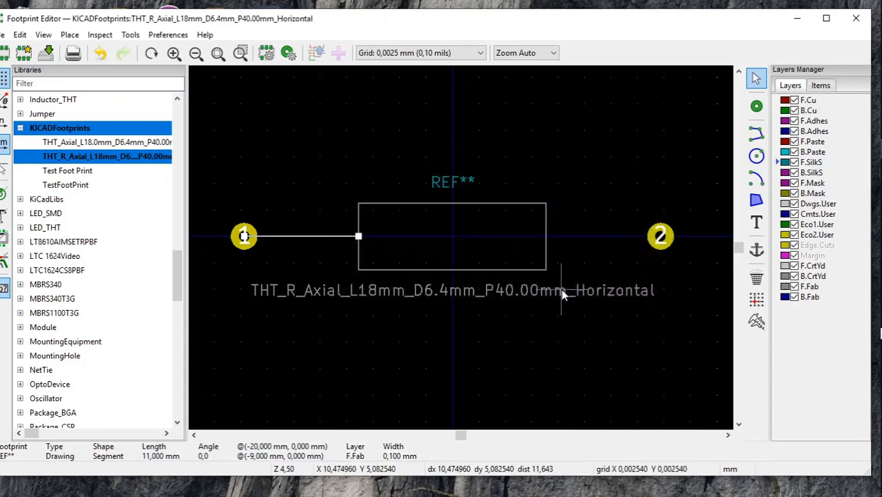
pyautogui.press('Escape')
# Duplicate the pad 1 lead line and place the copy between the body outline and pad 2
pyautogui.rightClick(330, 238)
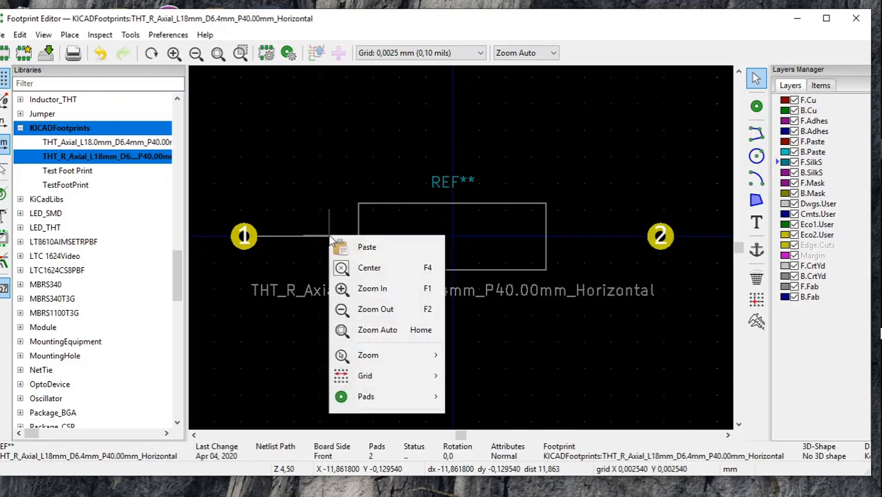
pyautogui.click(301, 240)
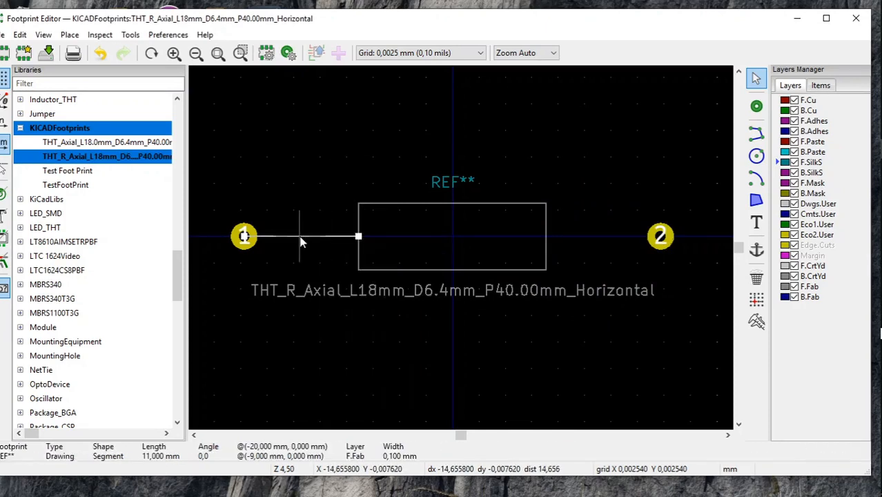
pyautogui.rightClick(301, 241)
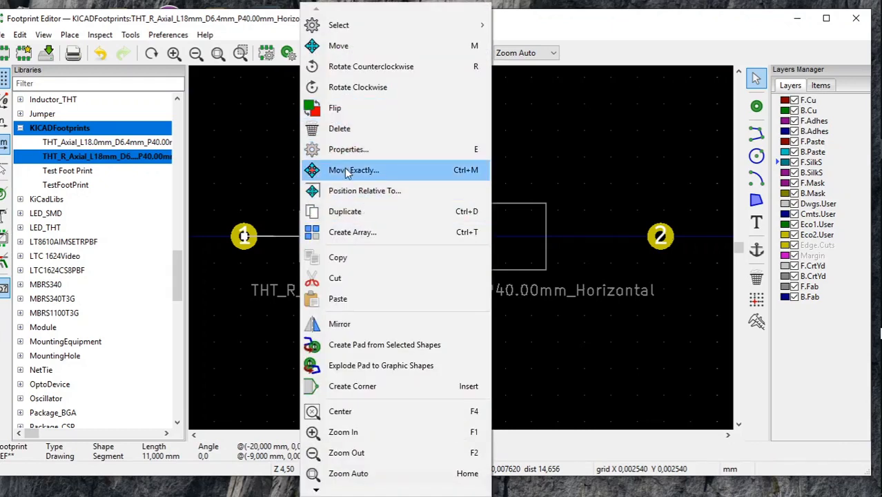
pyautogui.click(344, 213)
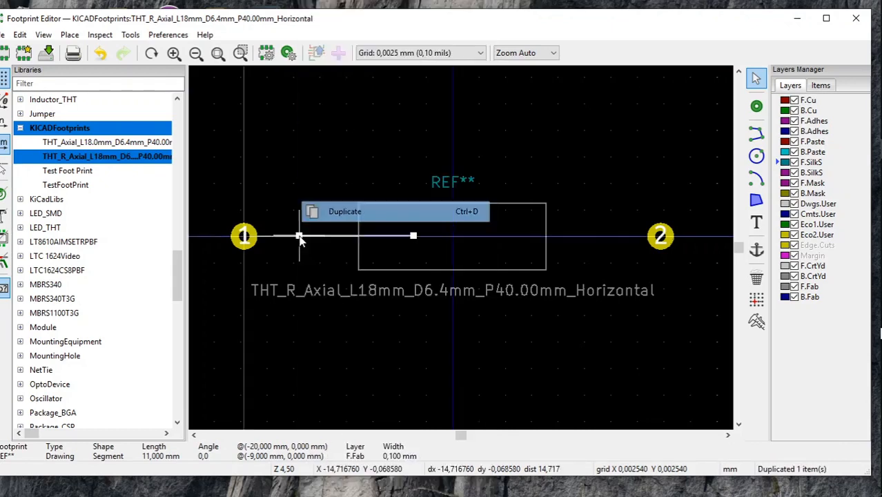
pyautogui.click(546, 239)
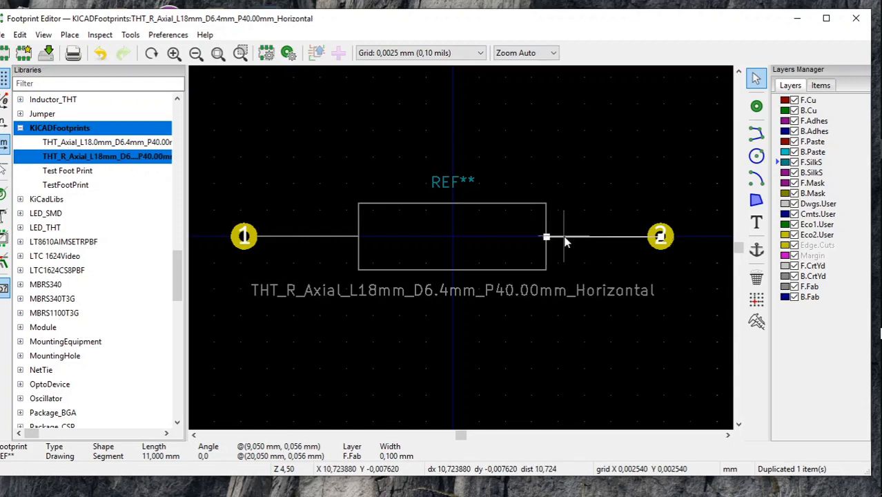
# Edit the copied lead line's properties and set its start point X to 9 mm
pyautogui.rightClick(565, 242)
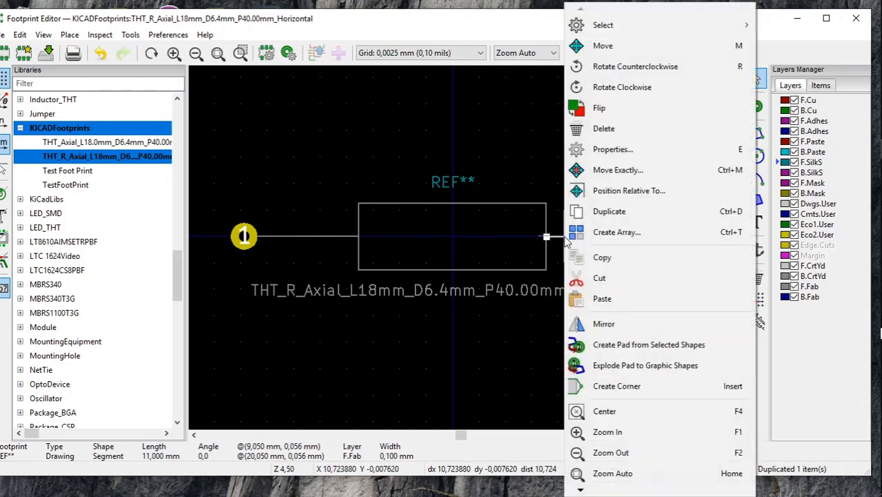
pyautogui.click(598, 149)
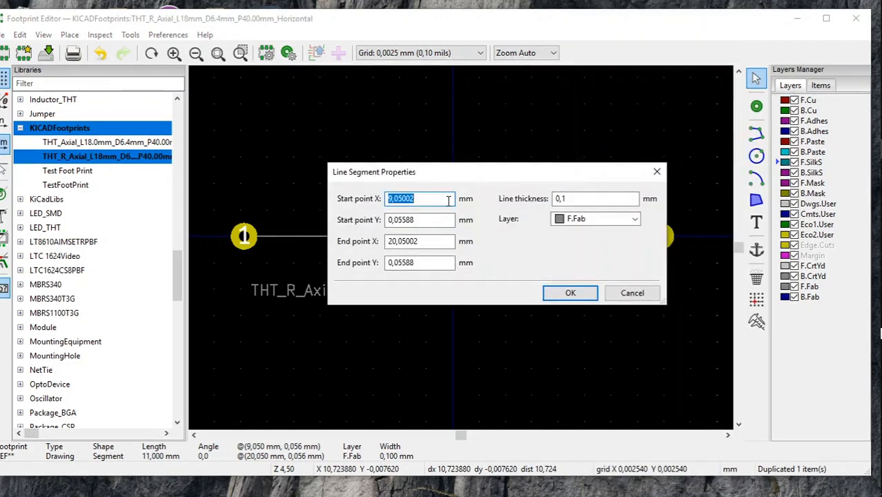
pyautogui.click(423, 199)
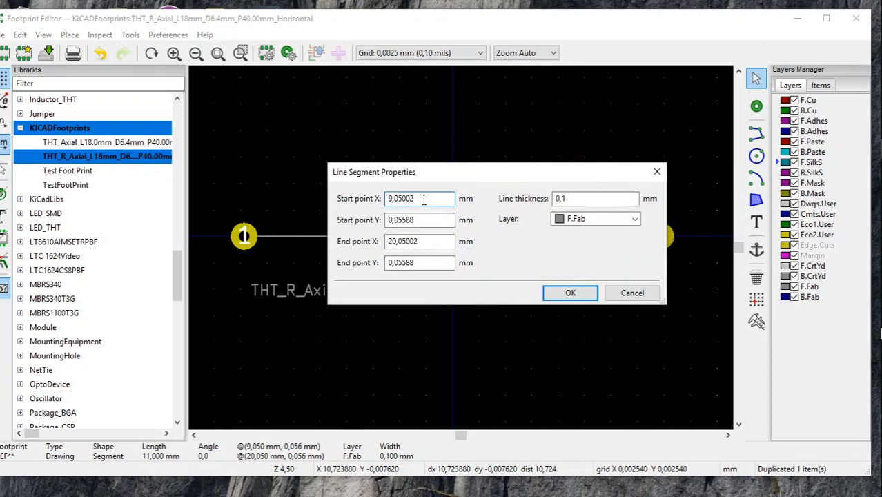
pyautogui.press('BackSpace')
pyautogui.press('BackSpace')
pyautogui.press('BackSpace')
pyautogui.press('BackSpace')
pyautogui.press('BackSpace')
pyautogui.press('BackSpace')
# Set the copied lead line's end point X to 20 mm
pyautogui.click(420, 241)
pyautogui.press('BackSpace')
pyautogui.press('BackSpace')
pyautogui.press('BackSpace')
pyautogui.press('BackSpace')
pyautogui.press('BackSpace')
pyautogui.press('BackSpace')
# Set the copied lead line's start point Y to 0 mm
pyautogui.click(417, 219)
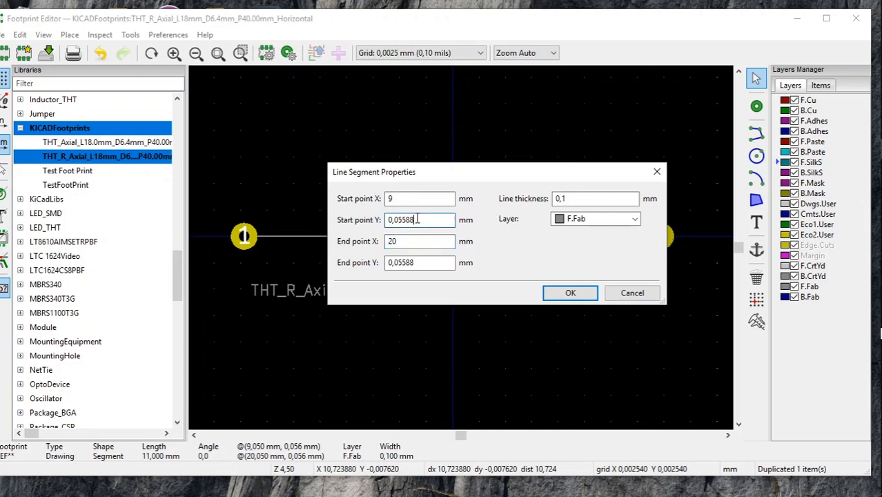
pyautogui.press('BackSpace')
pyautogui.press('BackSpace')
pyautogui.press('BackSpace')
pyautogui.press('BackSpace')
pyautogui.press('BackSpace')
pyautogui.press('BackSpace')
# Set the copied lead line's end point Y to 0,0 mm and apply the properties
pyautogui.click(417, 264)
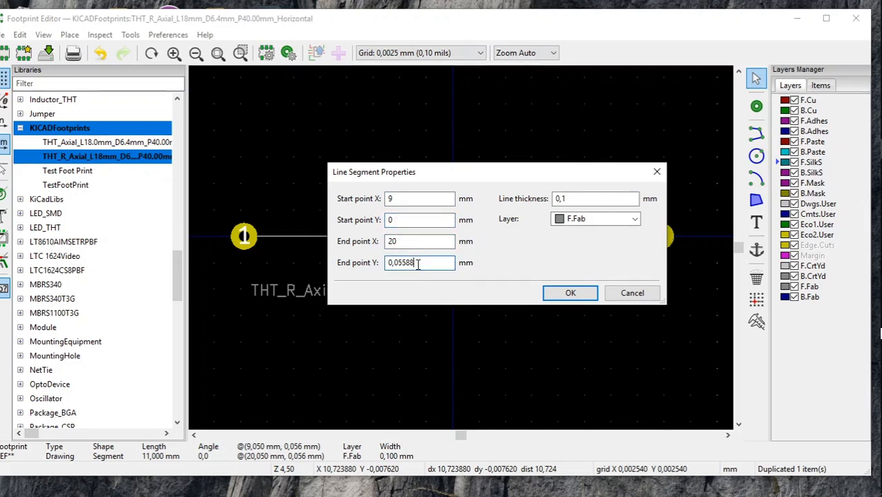
pyautogui.press('BackSpace')
pyautogui.press('BackSpace')
pyautogui.press('BackSpace')
pyautogui.press('BackSpace')
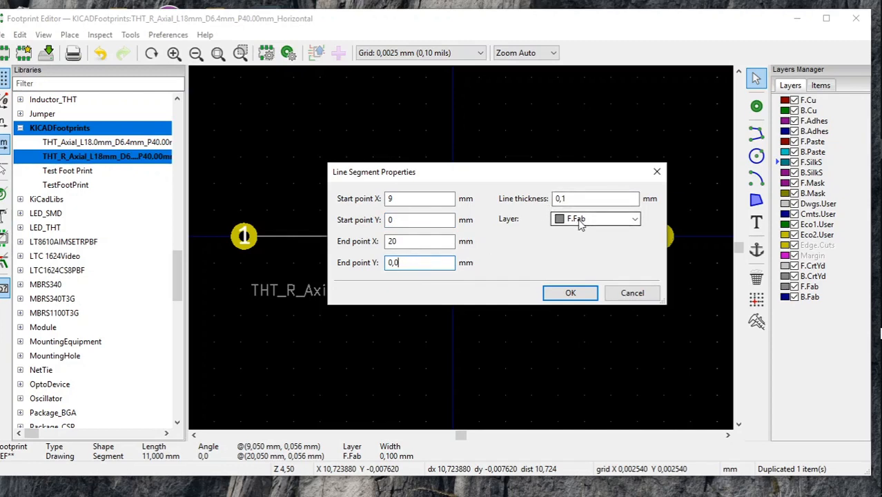
pyautogui.click(571, 294)
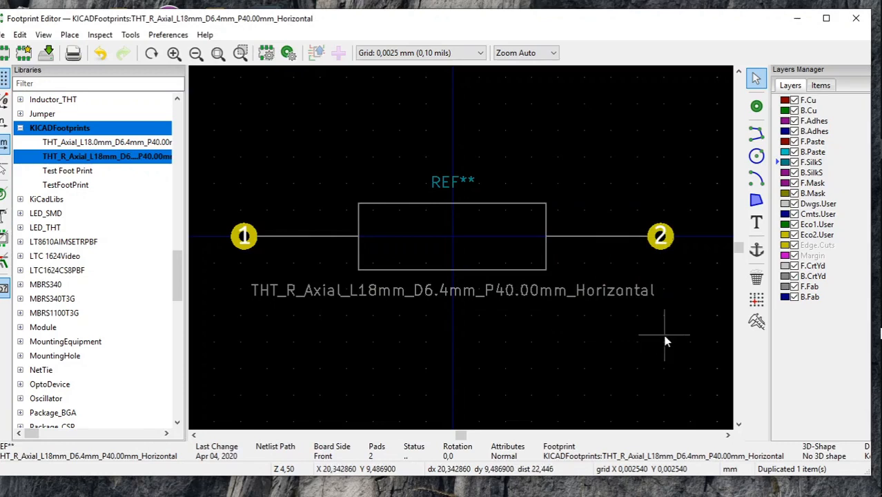
# Add a %R text on the F.Fab layer at the centre of the resistor body outline
pyautogui.click(755, 226)
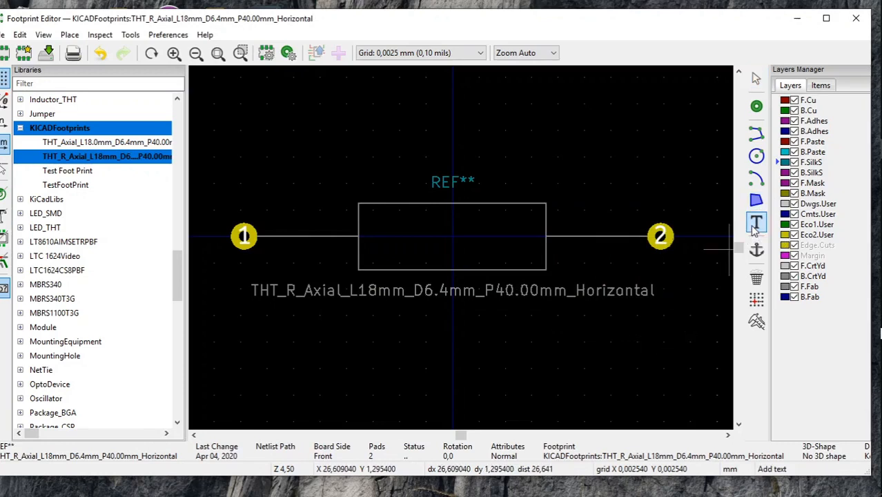
pyautogui.click(452, 236)
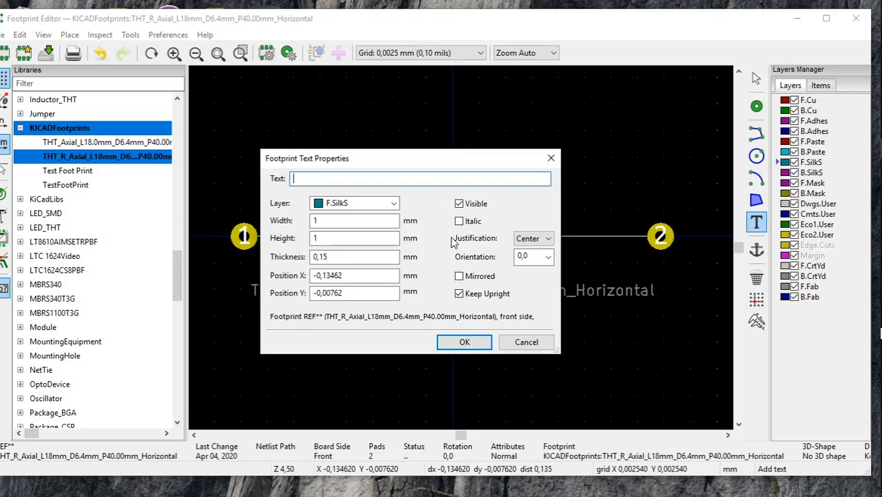
pyautogui.write('%R')
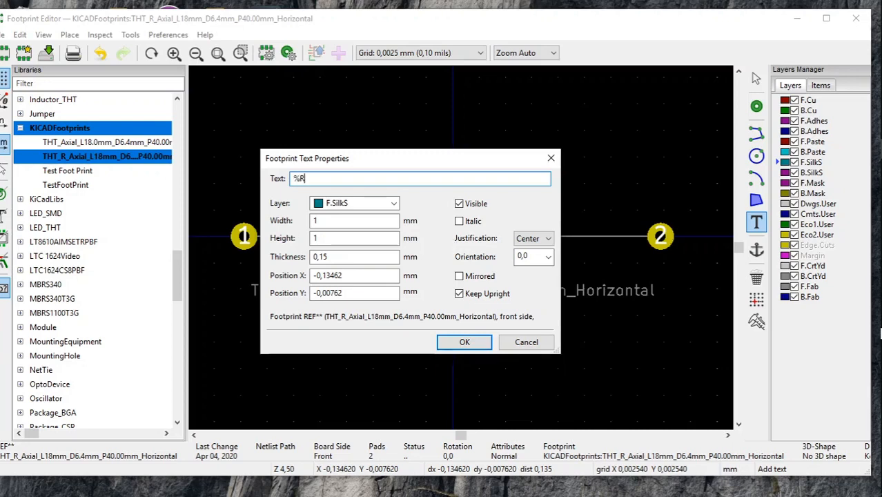
pyautogui.click(393, 205)
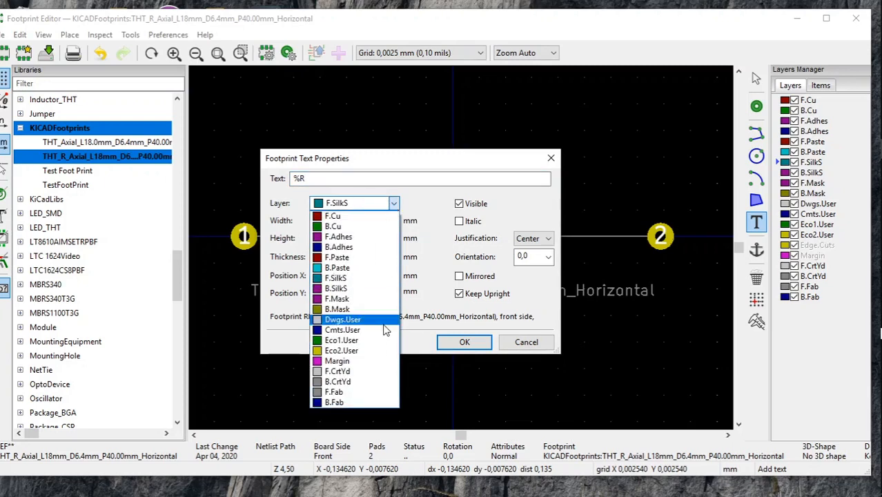
pyautogui.click(375, 391)
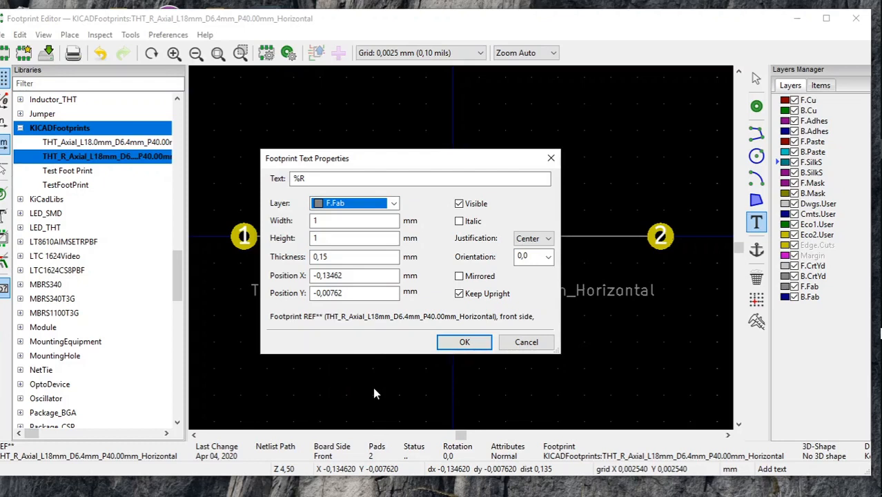
pyautogui.click(449, 343)
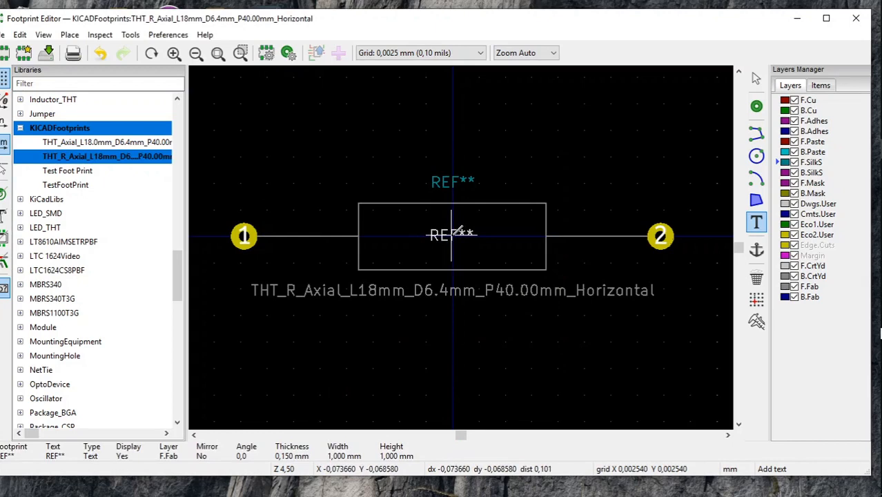
pyautogui.click(453, 234)
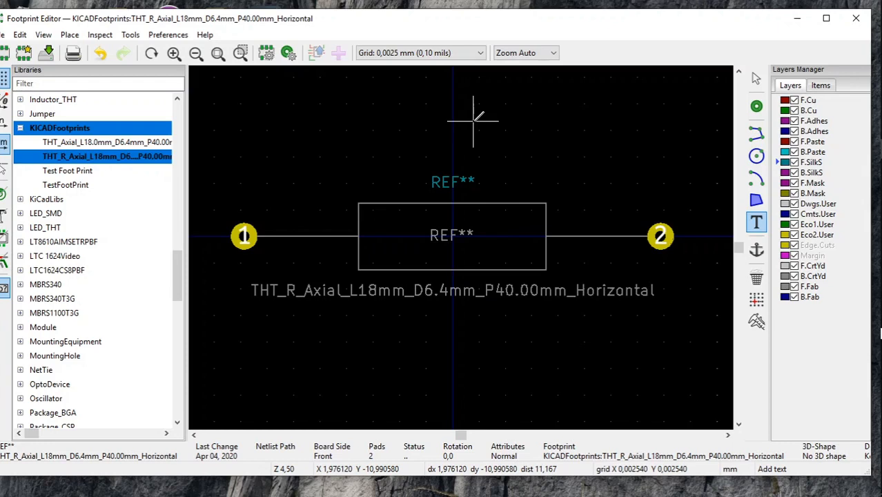
pyautogui.click(757, 78)
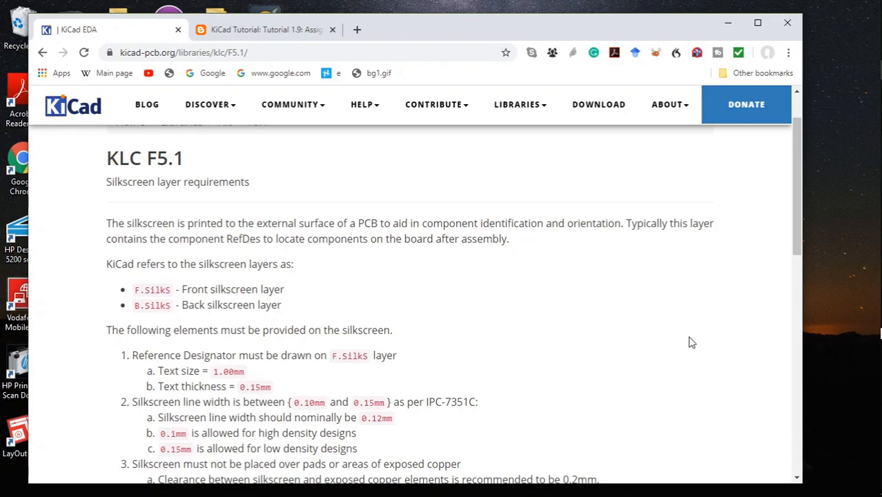
# Read the KLC F5.1 silkscreen layer requirements and the non-polarized examples in the browser, and return to the Footprint Editor
pyautogui.moveTo(794, 242); pyautogui.dragTo(807, 287)
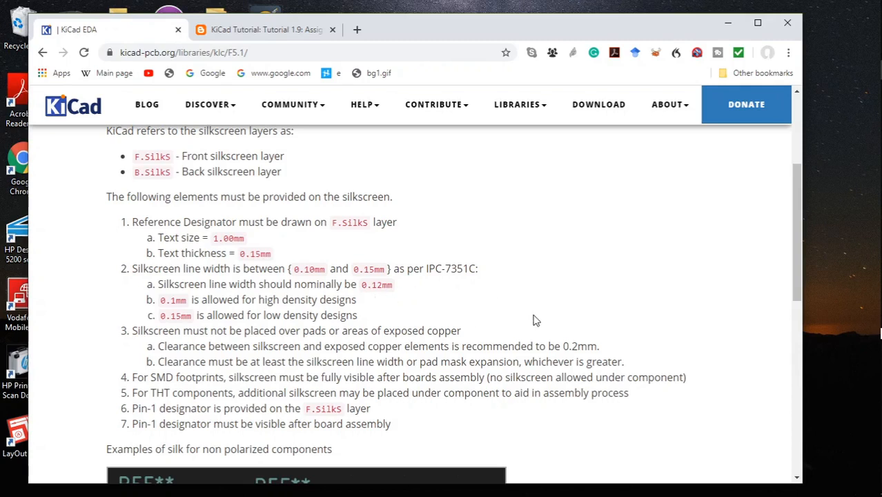
pyautogui.moveTo(799, 243); pyautogui.dragTo(813, 313)
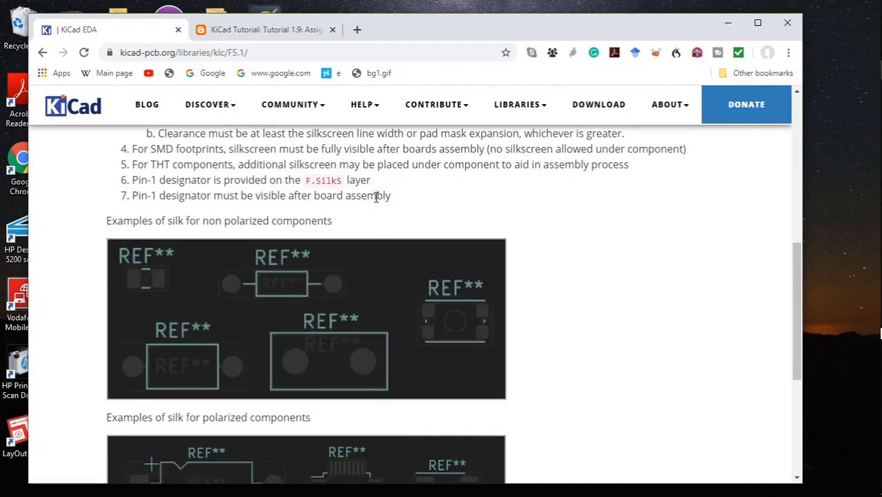
pyautogui.click(857, 113)
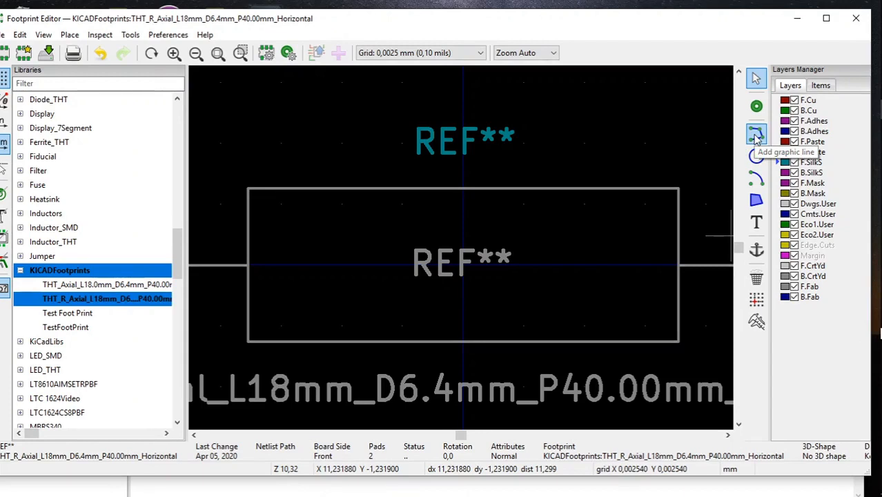
# Draw a roughly horizontal F.SilkS graphic line about 18 mm long just above the body outline's upper edge
pyautogui.click(756, 134)
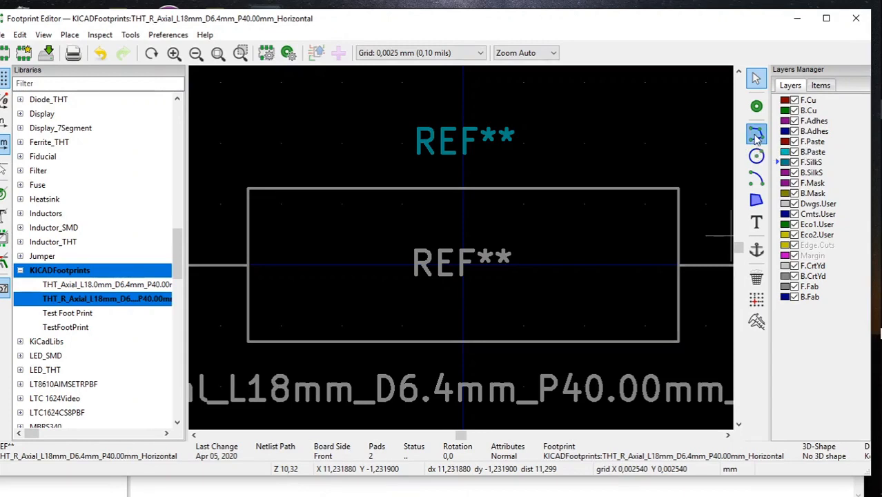
pyautogui.click(246, 179)
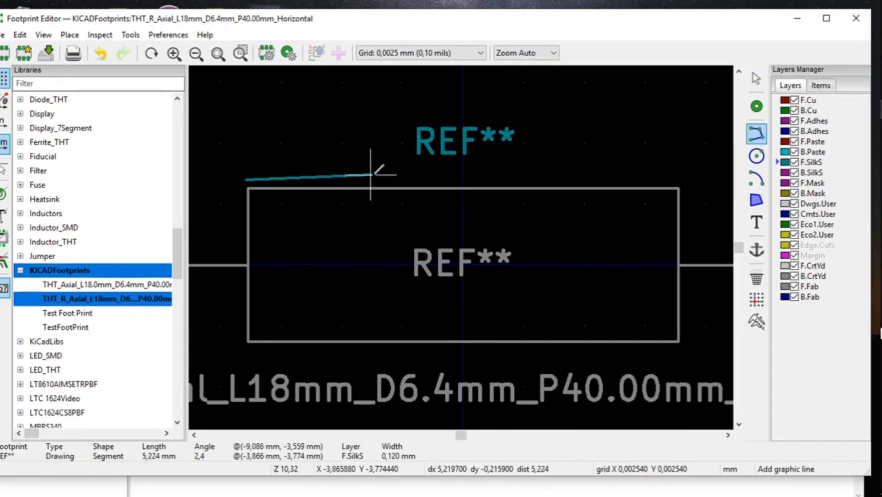
pyautogui.doubleClick(677, 179)
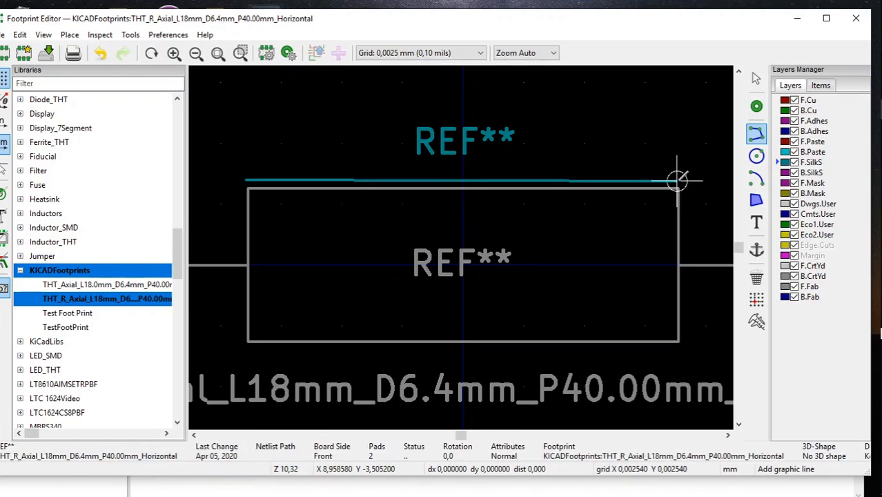
pyautogui.click(677, 179)
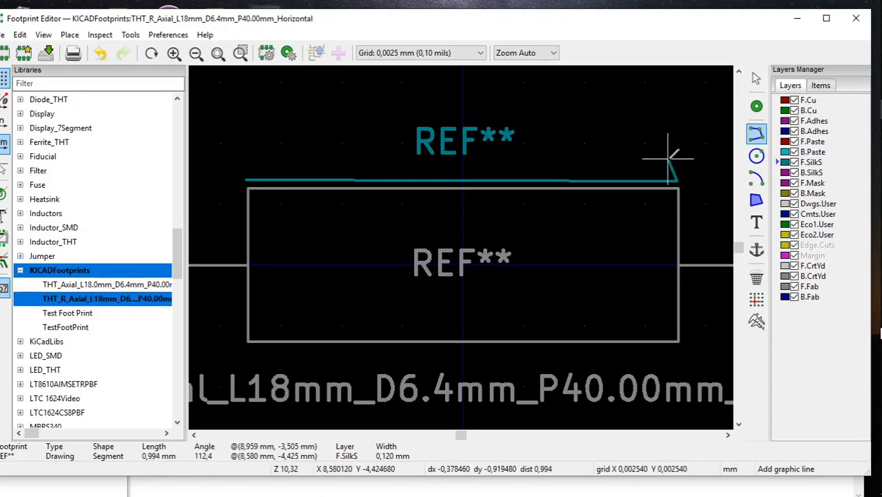
pyautogui.rightClick(668, 159)
pyautogui.click(705, 171)
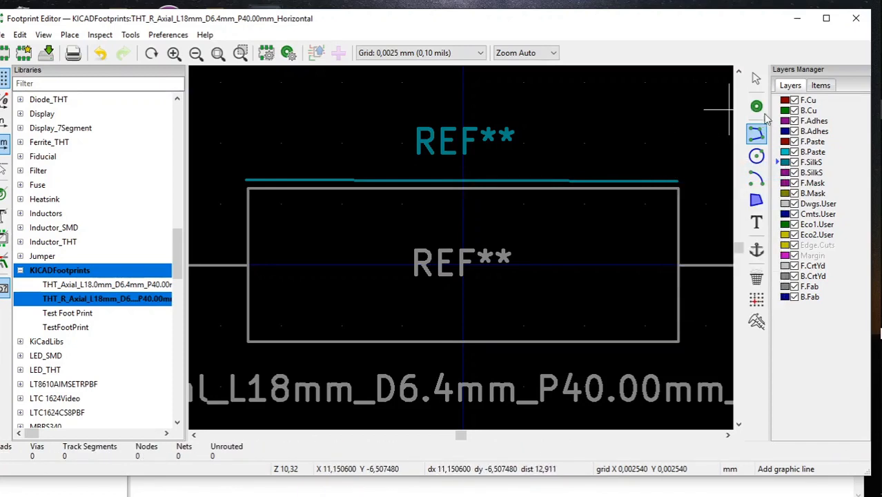
pyautogui.click(757, 78)
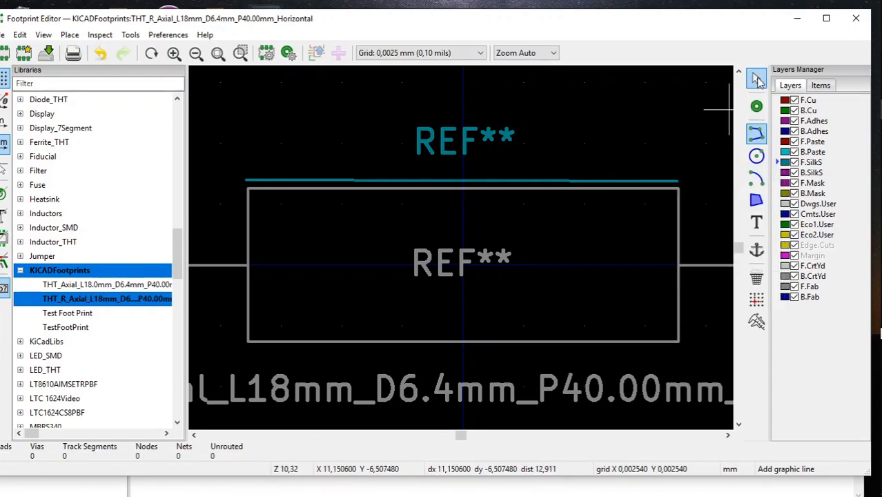
# Edit the upper silkscreen line's properties and set its start point X to -9,1 mm
pyautogui.click(606, 183)
pyautogui.rightClick(606, 185)
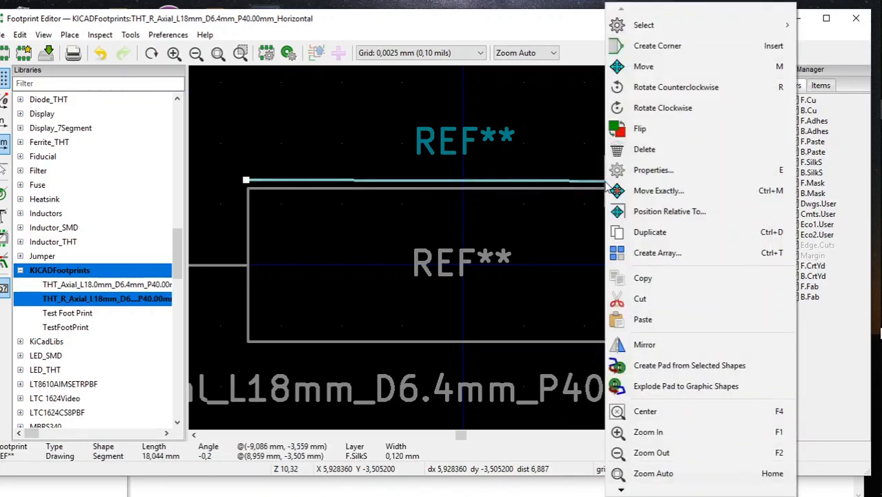
pyautogui.click(647, 171)
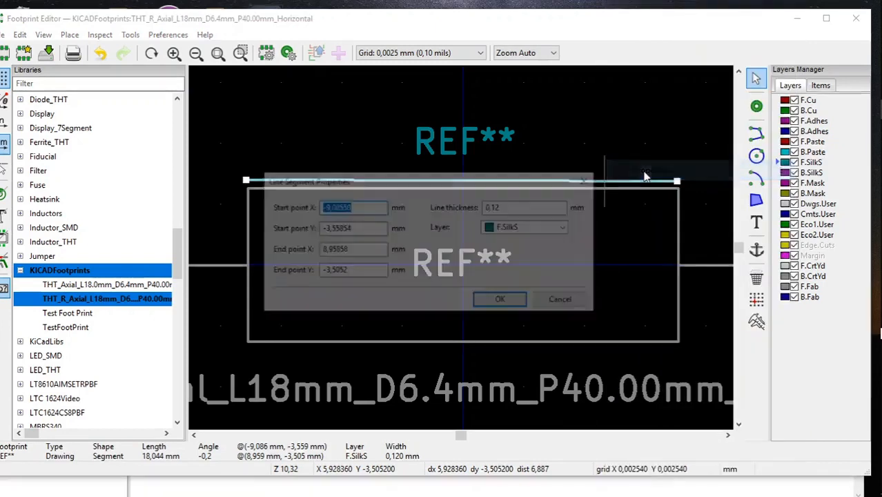
pyautogui.click(364, 206)
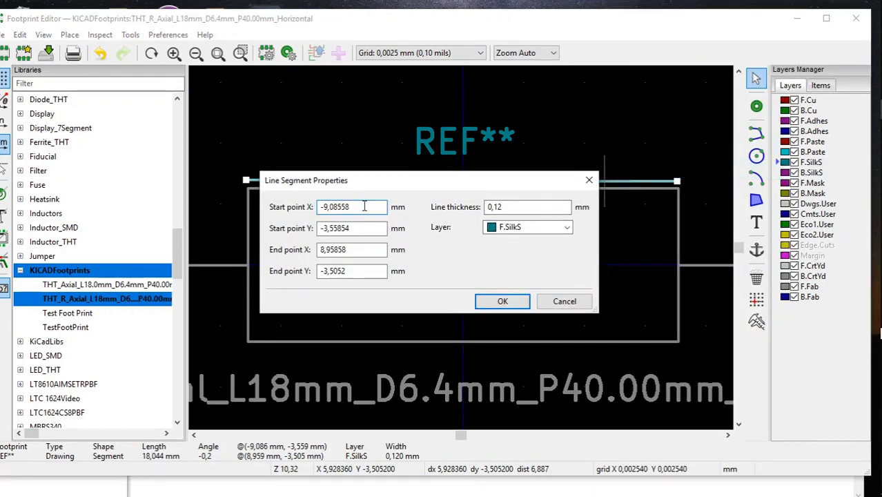
pyautogui.press('BackSpace')
pyautogui.press('BackSpace')
pyautogui.press('BackSpace')
pyautogui.press('BackSpace')
pyautogui.press('BackSpace')
pyautogui.write('1')
# Set the upper silkscreen line's end point X to 9,1 mm
pyautogui.click(365, 251)
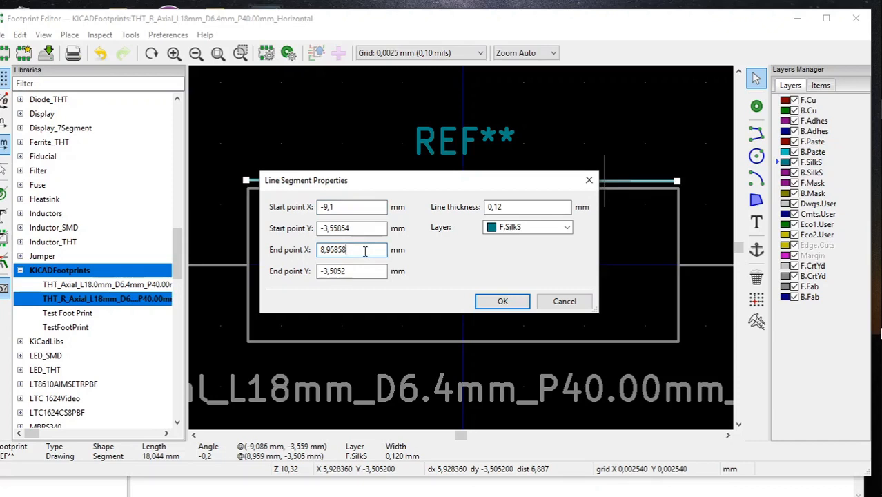
pyautogui.press('BackSpace')
pyautogui.press('BackSpace')
pyautogui.press('BackSpace')
pyautogui.press('BackSpace')
pyautogui.press('BackSpace')
pyautogui.press('BackSpace')
pyautogui.press('BackSpace')
pyautogui.write('9,1')
# Set the upper silkscreen line's start point Y to -3,3 mm
pyautogui.click(357, 230)
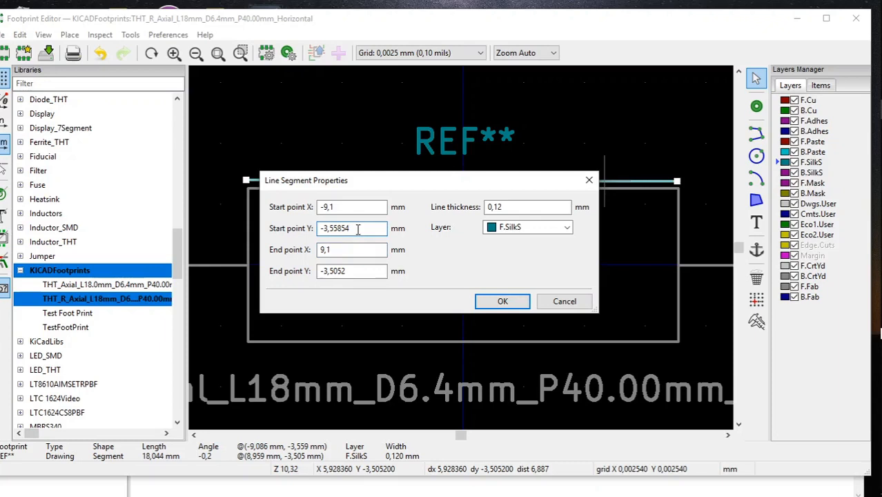
pyautogui.press('BackSpace')
pyautogui.press('BackSpace')
pyautogui.press('BackSpace')
pyautogui.press('BackSpace')
pyautogui.press('BackSpace')
pyautogui.write('3,3')
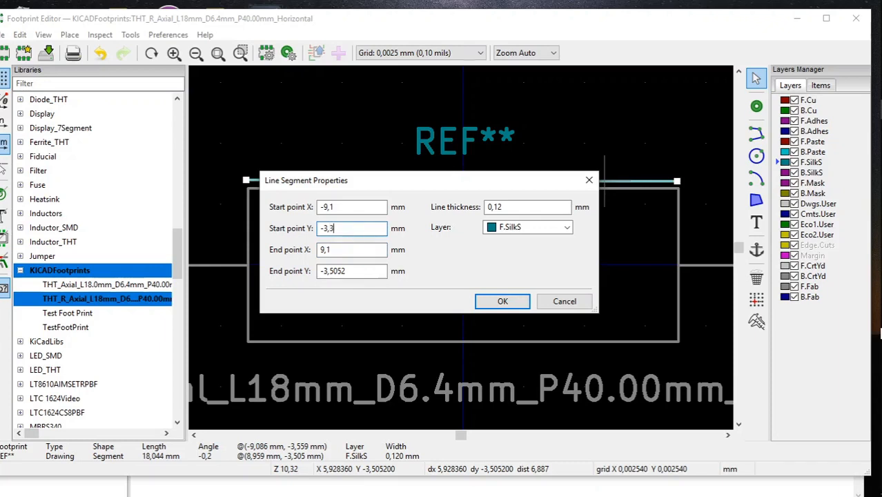
# Set the upper silkscreen line's end point Y to -3,3 mm and apply the properties
pyautogui.click(365, 272)
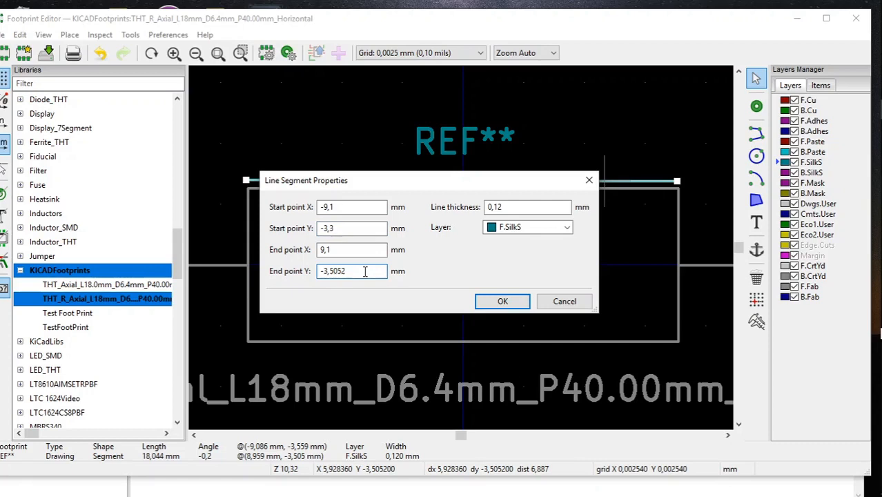
pyautogui.press('BackSpace')
pyautogui.press('BackSpace')
pyautogui.press('BackSpace')
pyautogui.press('BackSpace')
pyautogui.write('3,3')
pyautogui.click(509, 302)
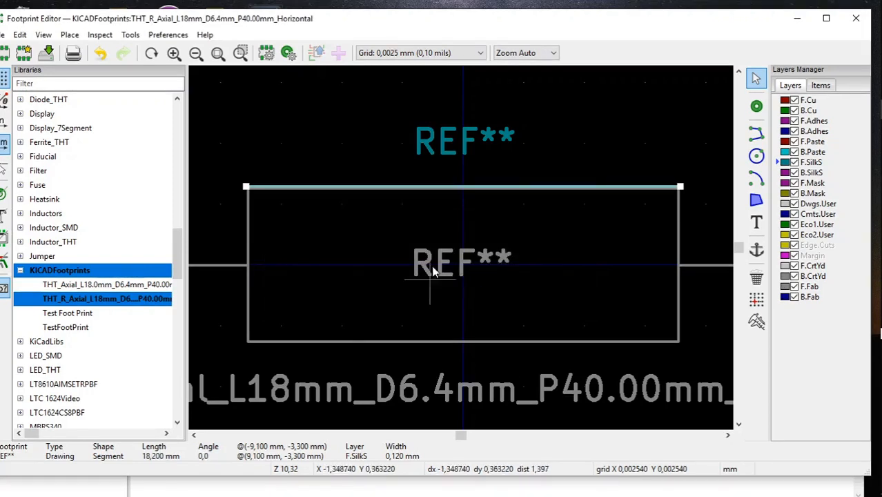
# Duplicate the upper silkscreen line just below the body's lower edge and set the copy's start point X to -9,1 mm
pyautogui.rightClick(445, 193)
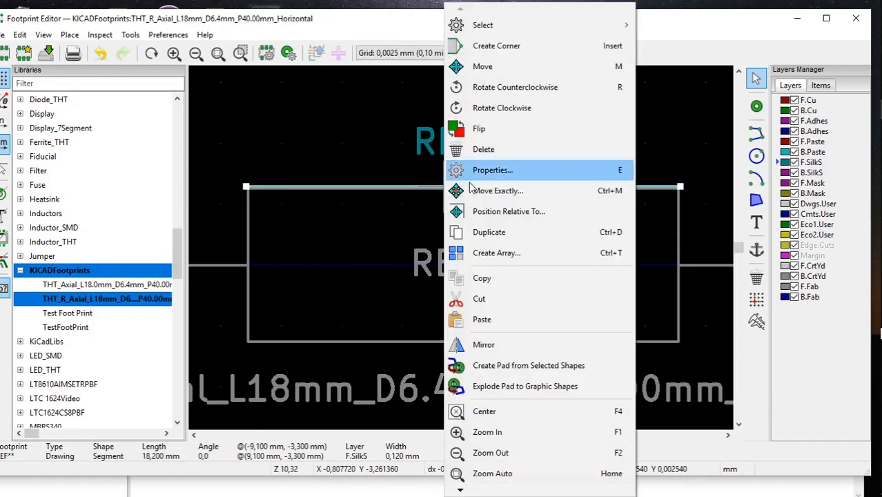
pyautogui.click(453, 232)
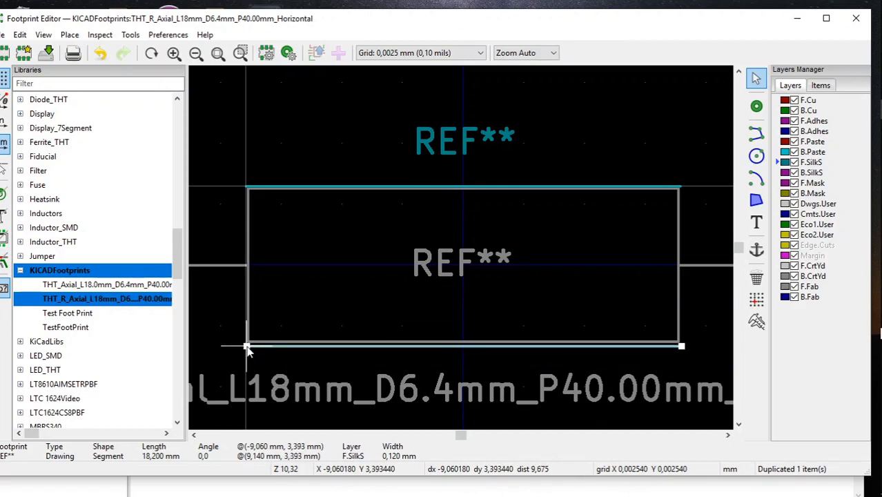
pyautogui.rightClick(248, 350)
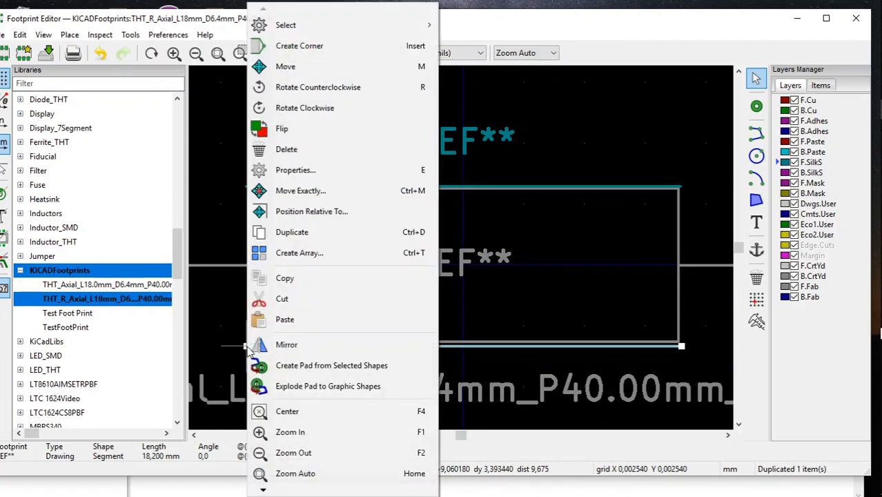
pyautogui.click(306, 169)
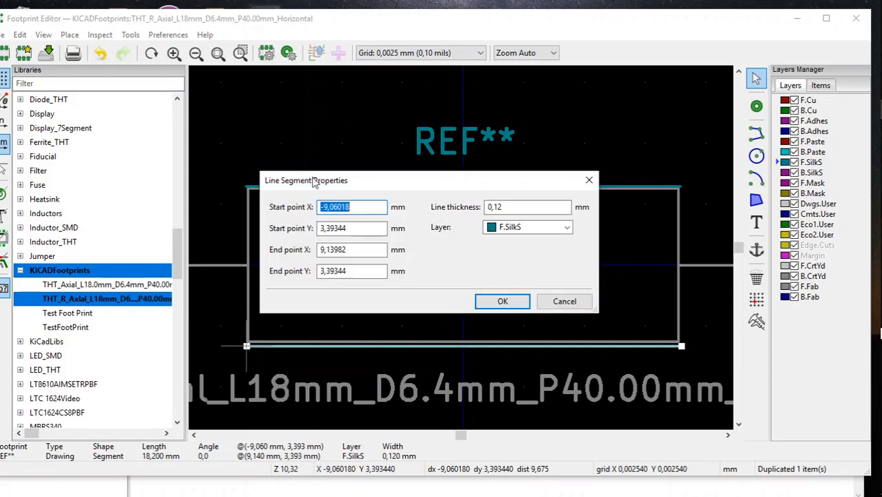
pyautogui.click(353, 206)
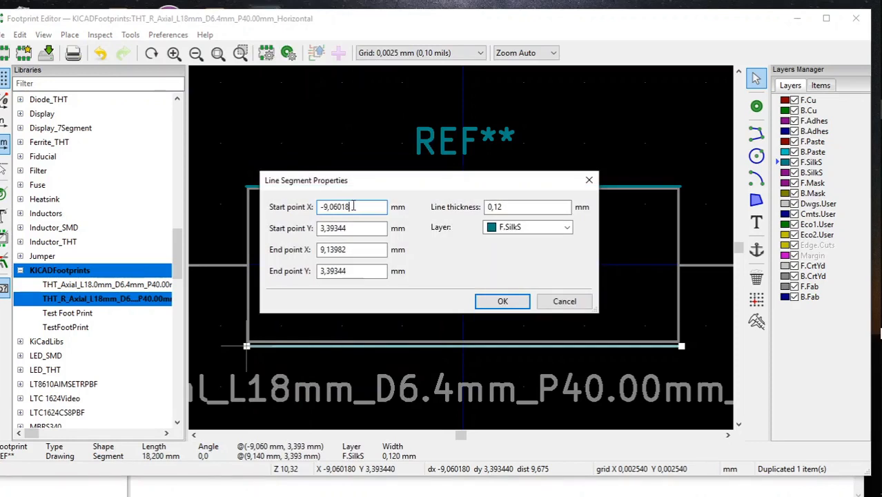
pyautogui.press('BackSpace')
pyautogui.press('BackSpace')
pyautogui.press('BackSpace')
pyautogui.press('BackSpace')
pyautogui.press('BackSpace')
pyautogui.write('1')
# Set the lower silkscreen line's end point X to 9,1 mm
pyautogui.click(361, 252)
pyautogui.press('BackSpace')
pyautogui.press('BackSpace')
pyautogui.press('BackSpace')
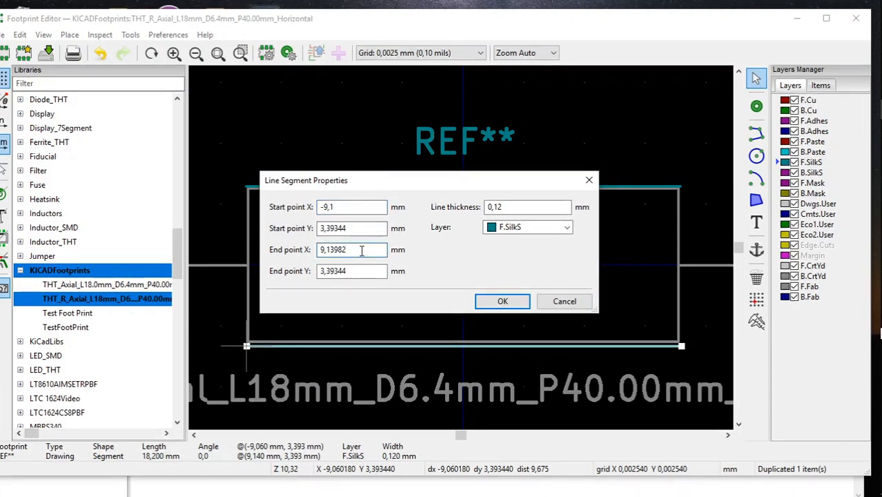
pyautogui.press('BackSpace')
# Set the lower silkscreen line's start point Y to 3,3 mm
pyautogui.click(354, 229)
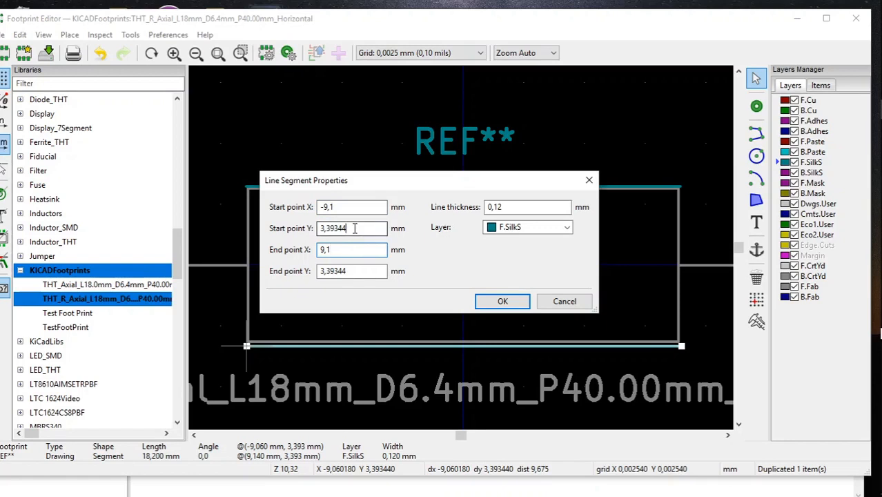
pyautogui.press('BackSpace')
pyautogui.press('BackSpace')
pyautogui.press('BackSpace')
pyautogui.press('BackSpace')
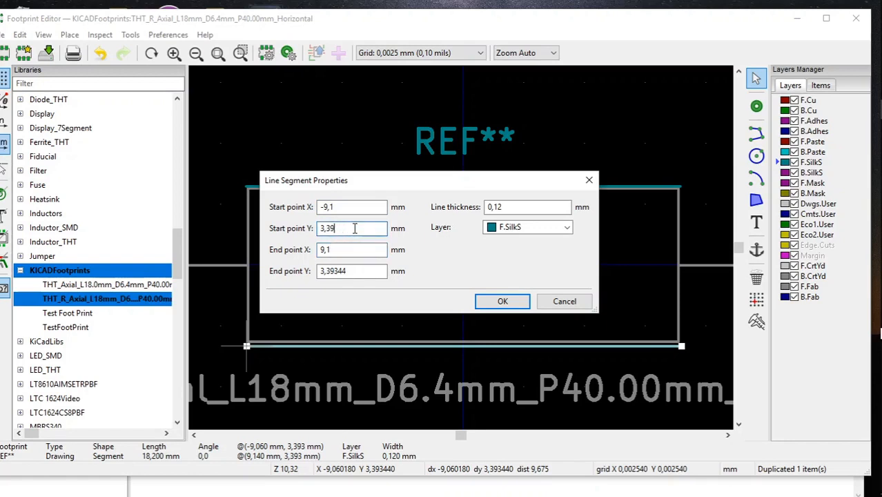
# Set the lower silkscreen line's end point Y to 3,3 mm
pyautogui.click(357, 272)
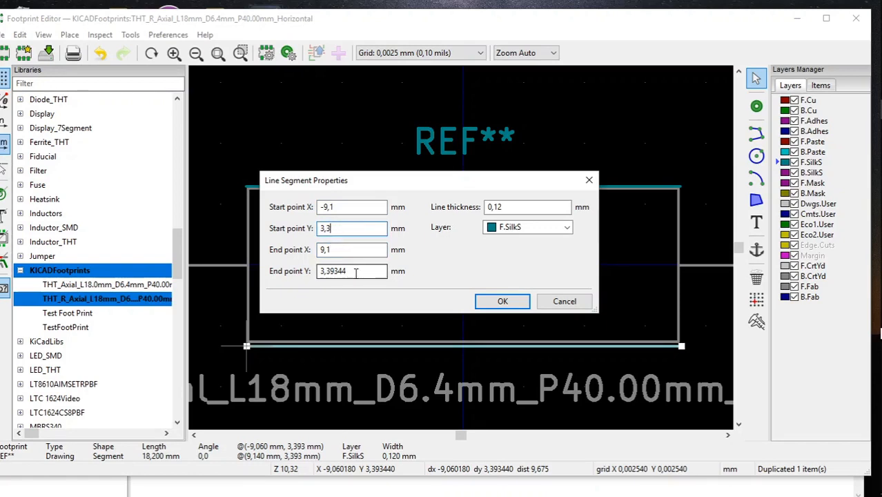
pyautogui.press('BackSpace')
pyautogui.press('BackSpace')
pyautogui.press('BackSpace')
pyautogui.press('BackSpace')
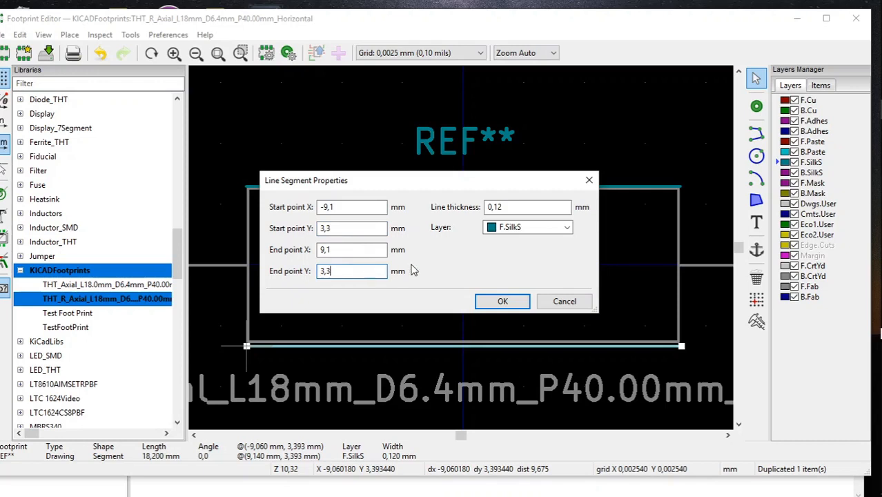
# Apply the lower silkscreen line's coordinates and draw a vertical F.SilkS line about 6,4 mm long just outside the body's left edge
pyautogui.click(504, 303)
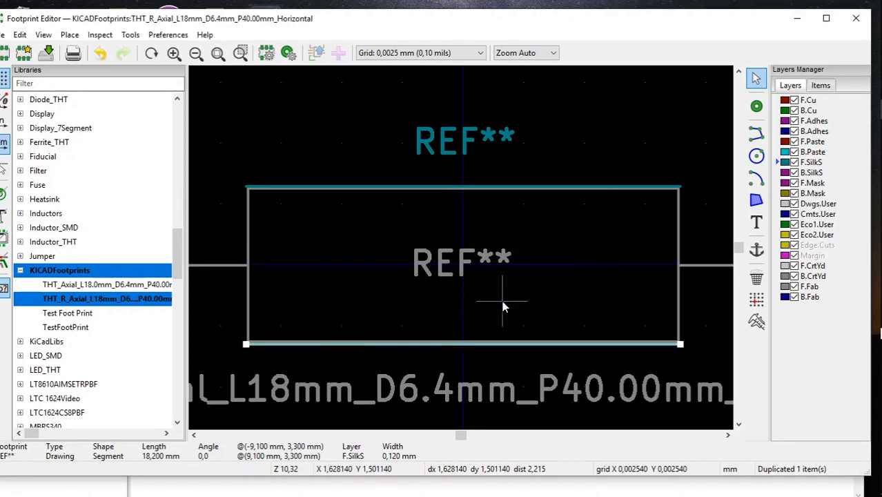
pyautogui.click(757, 132)
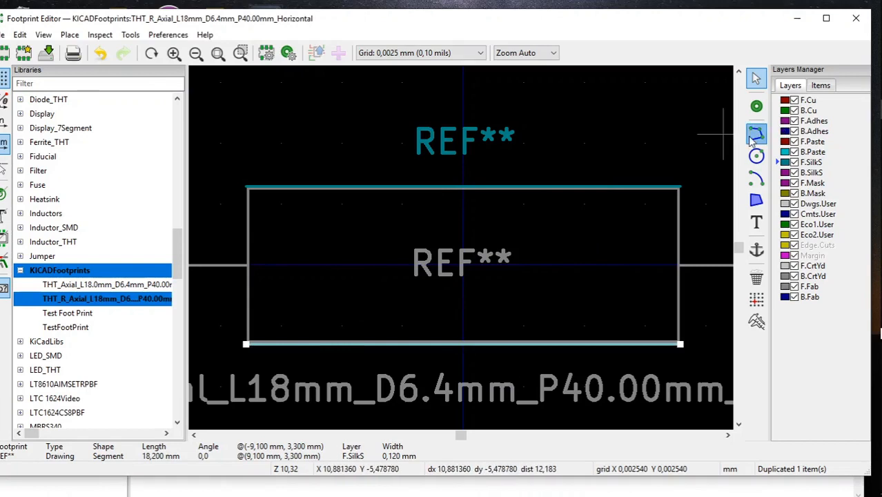
pyautogui.click(228, 186)
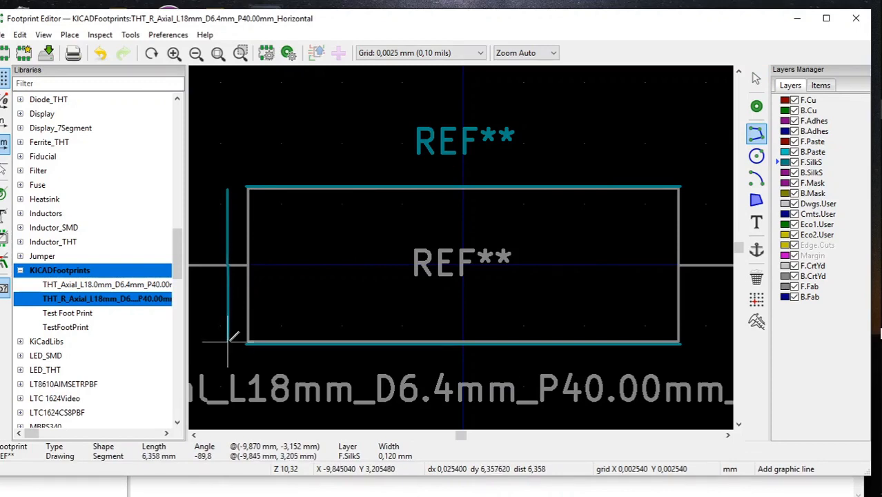
pyautogui.doubleClick(227, 339)
pyautogui.click(228, 339)
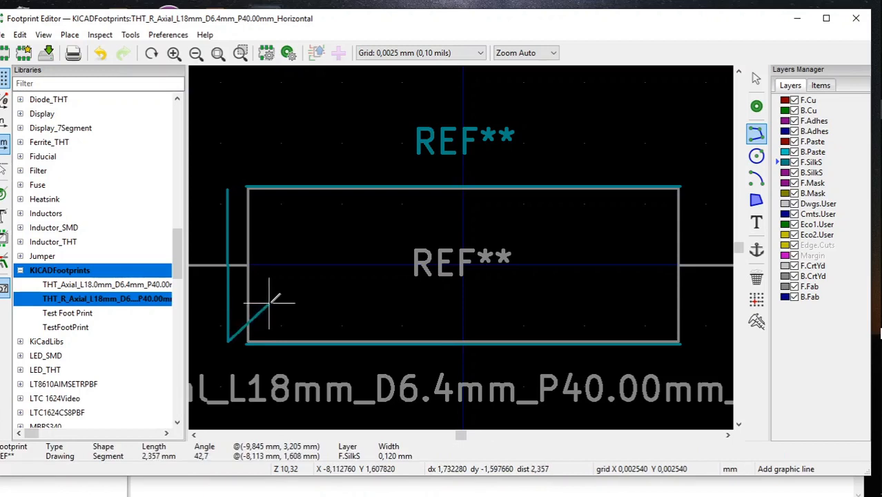
pyautogui.rightClick(270, 304)
pyautogui.click(282, 317)
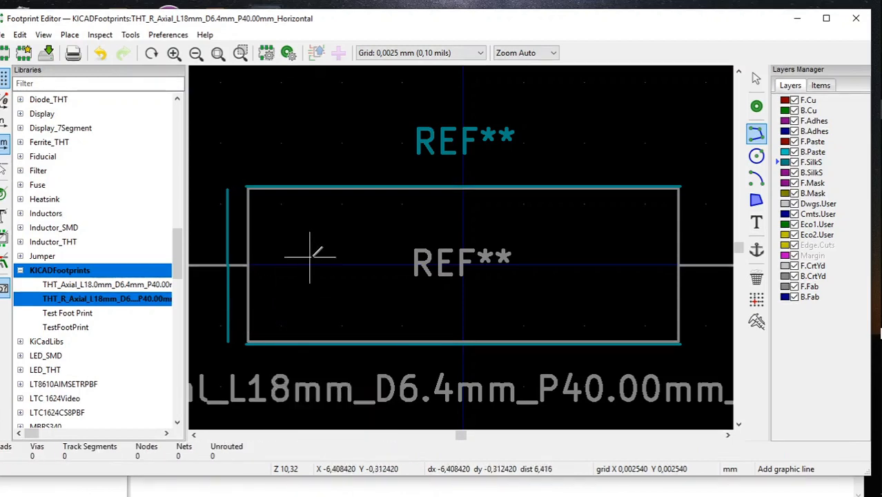
pyautogui.click(756, 79)
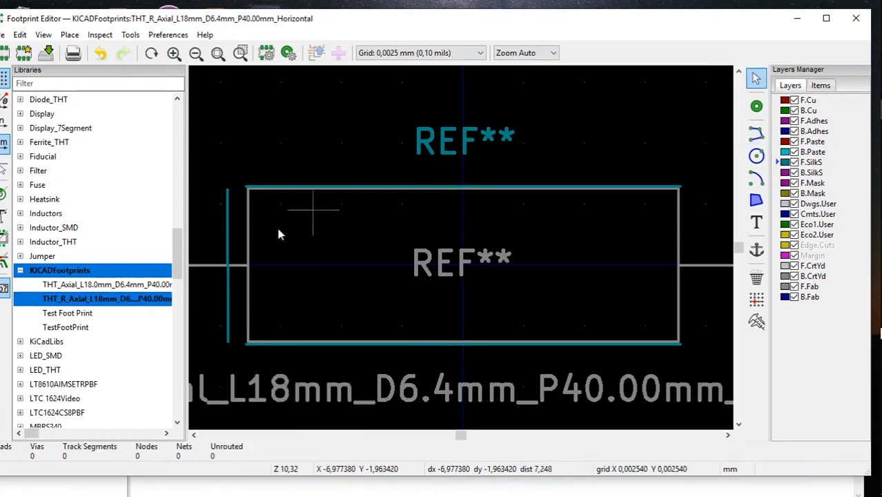
# Set the left vertical silkscreen line's start point X and end point X to -9,1 mm
pyautogui.click(229, 231)
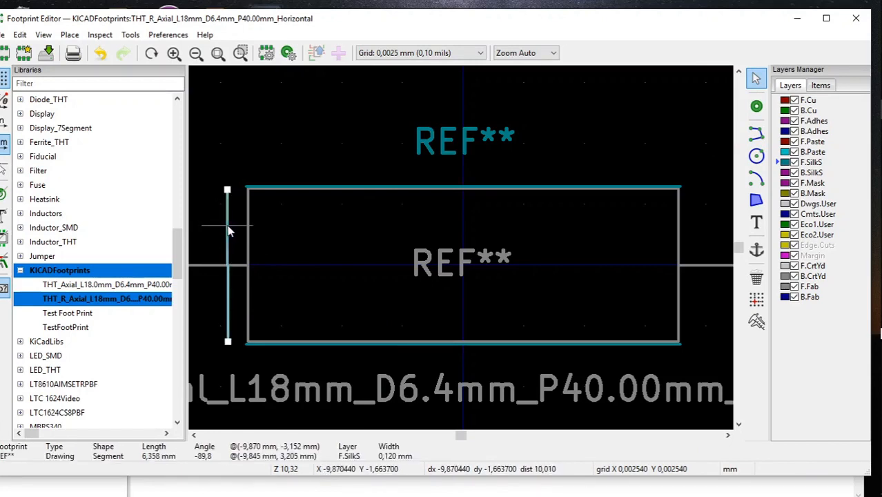
pyautogui.rightClick(229, 231)
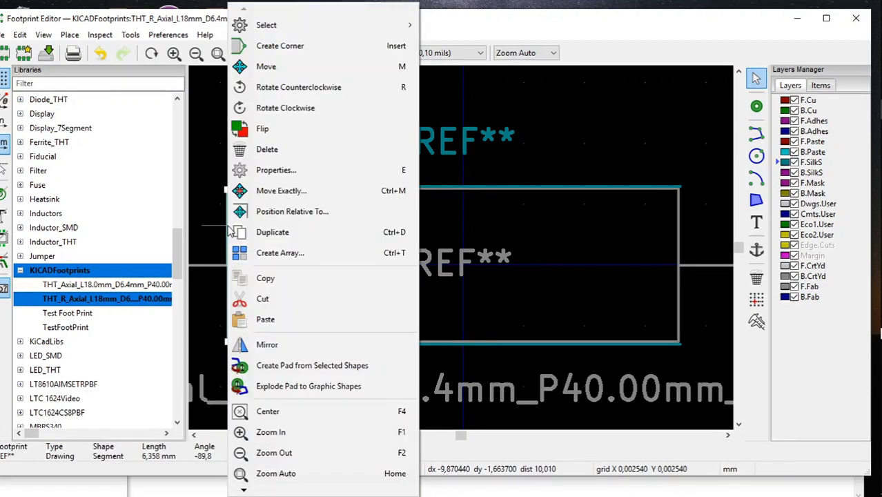
pyautogui.click(274, 171)
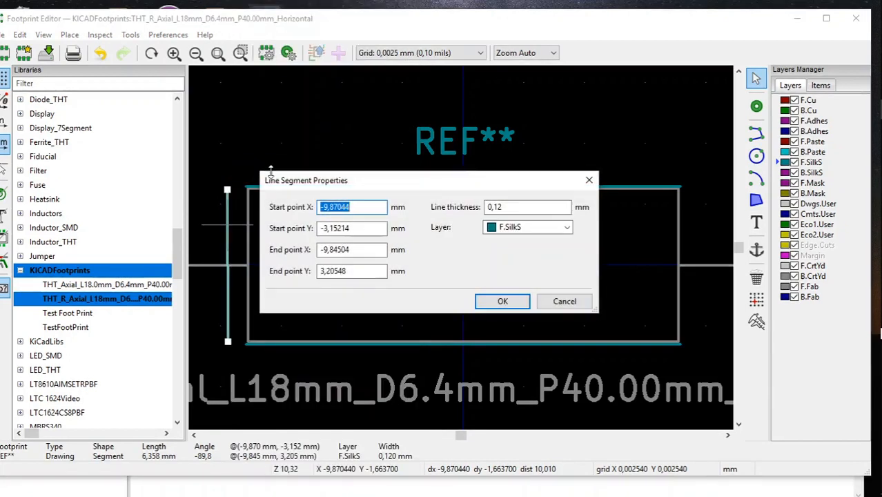
pyautogui.click(361, 208)
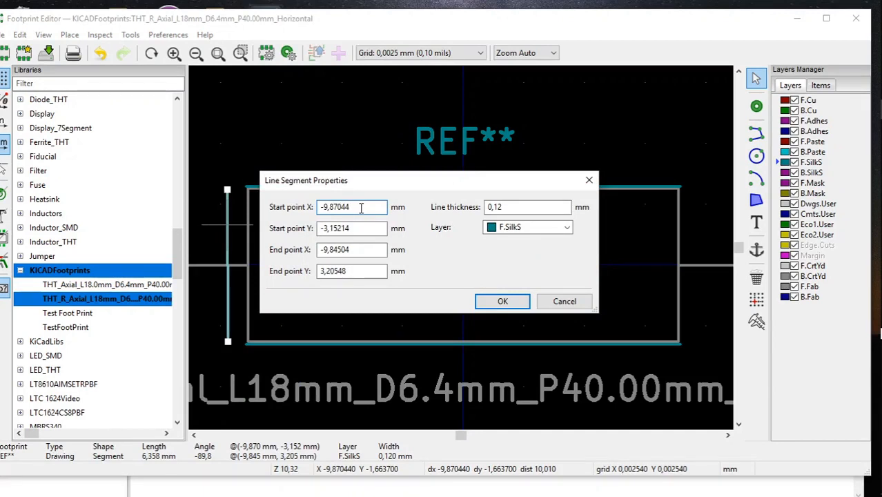
pyautogui.press('BackSpace')
pyautogui.press('BackSpace')
pyautogui.write('1')
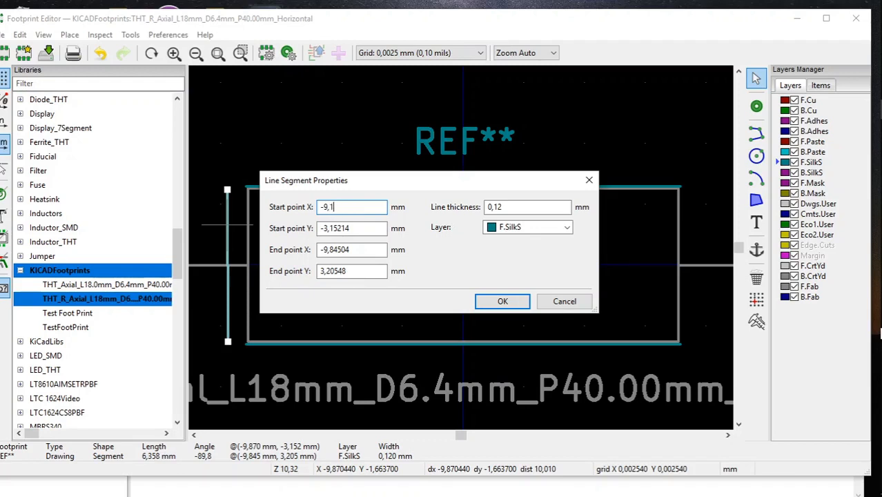
pyautogui.click(365, 251)
pyautogui.write('1')
# Set the left silkscreen line's start point Y to -3,3 mm and end point Y to 3,3 mm
pyautogui.click(368, 229)
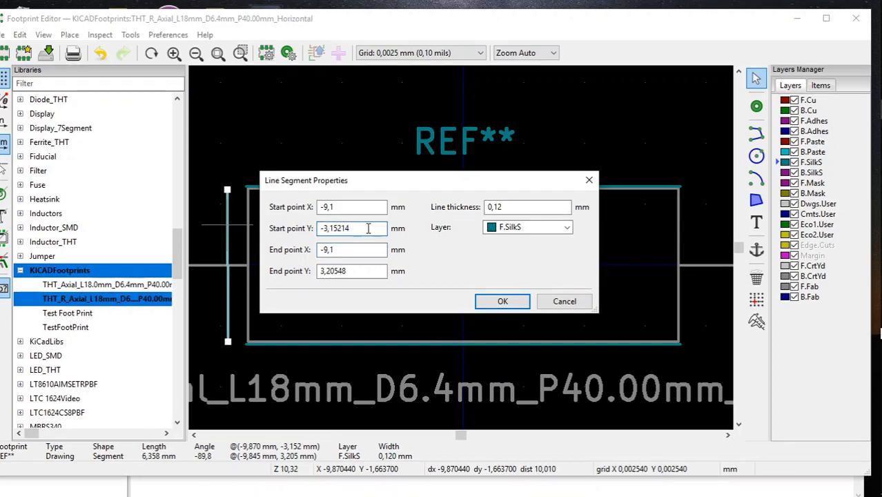
pyautogui.press('BackSpace')
pyautogui.press('BackSpace')
pyautogui.press('BackSpace')
pyautogui.write('3')
pyautogui.click(367, 272)
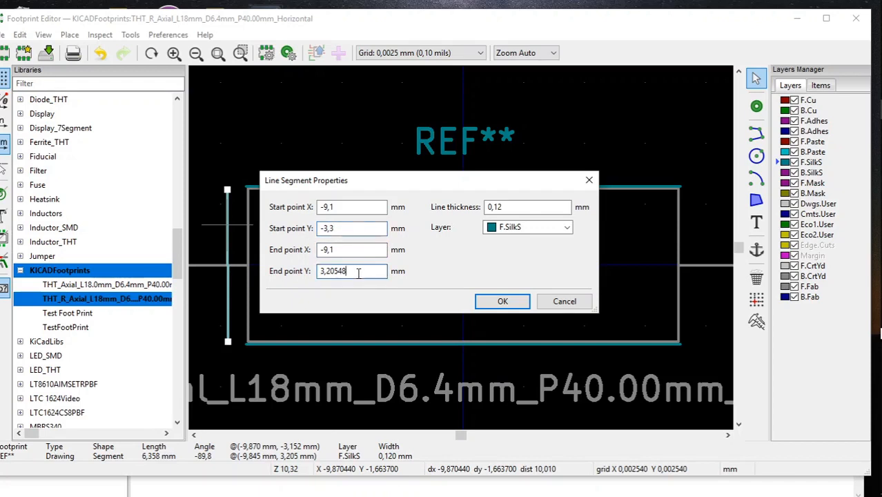
pyautogui.press('BackSpace')
pyautogui.press('BackSpace')
pyautogui.press('BackSpace')
pyautogui.write('3')
pyautogui.click(503, 302)
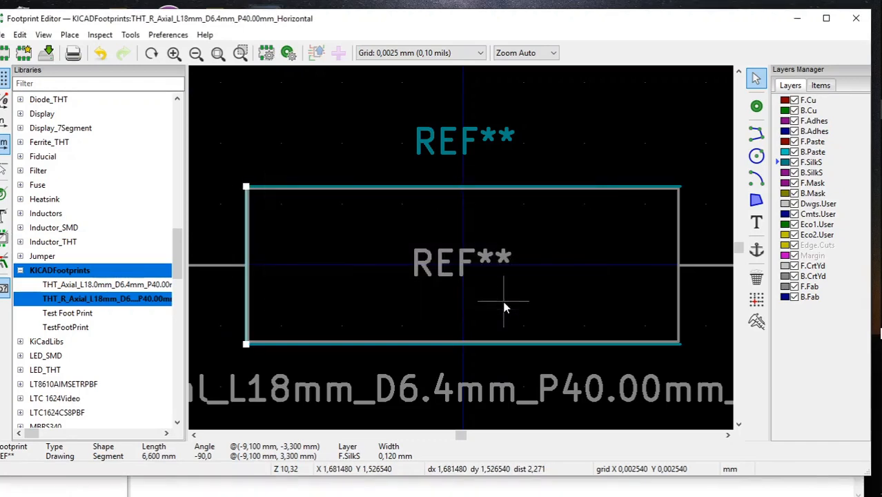
# Duplicate the left silkscreen line and place the copy just outside the body's right edge, at about X 9,3 mm
pyautogui.rightClick(248, 263)
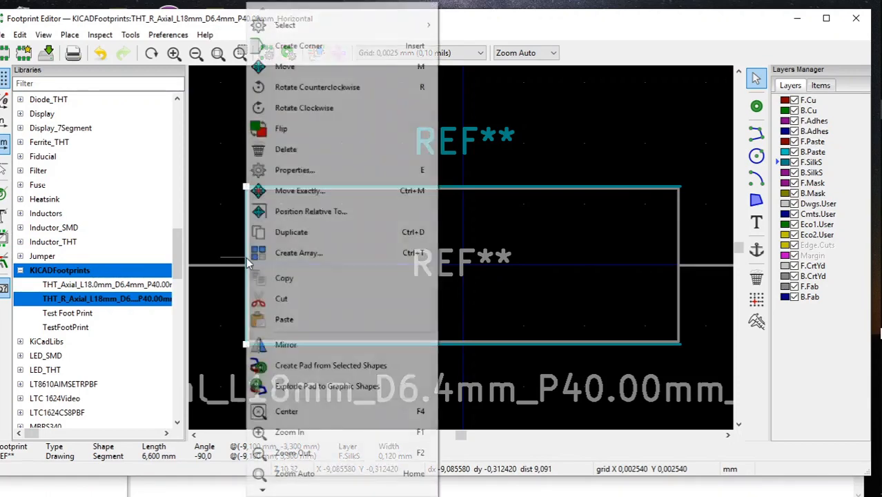
pyautogui.click(295, 234)
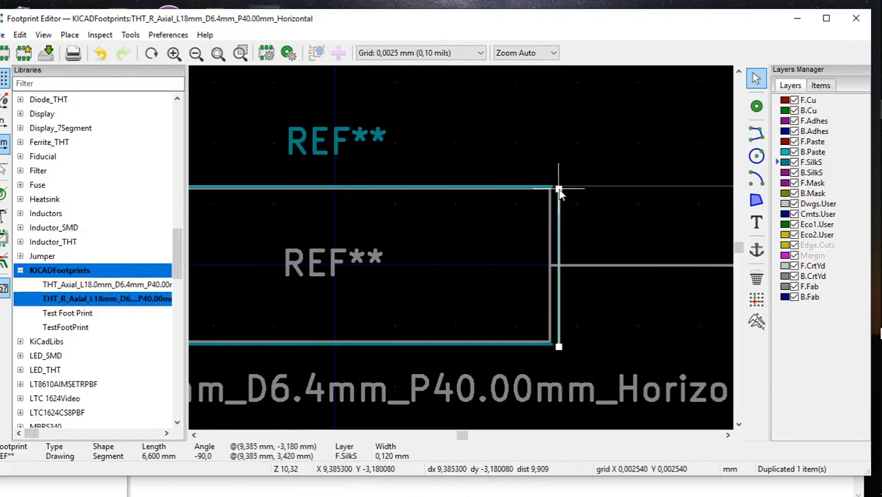
pyautogui.click(557, 187)
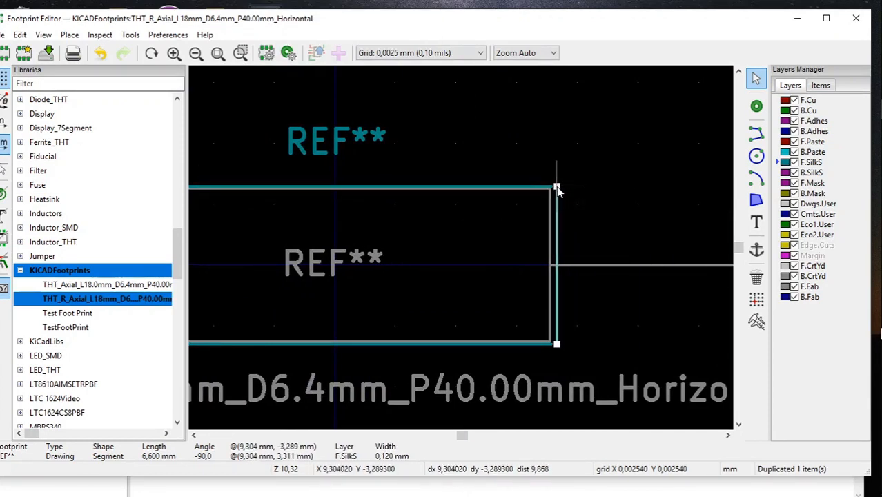
# Set the right vertical silkscreen line's start point X and end point X to 9,1 mm
pyautogui.rightClick(558, 214)
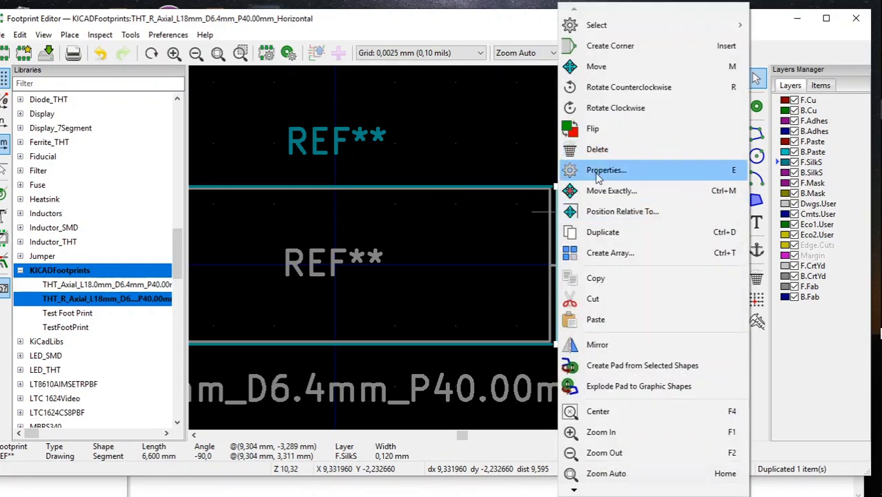
pyautogui.click(598, 170)
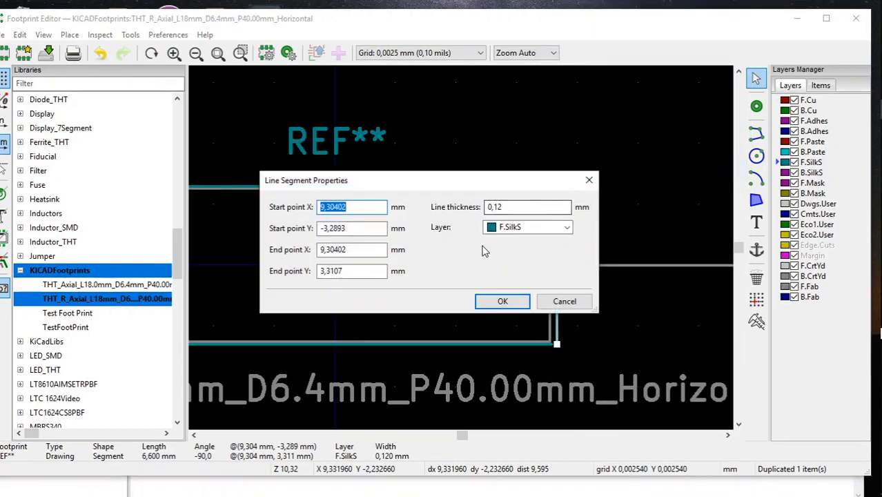
pyautogui.click(349, 207)
pyautogui.press('BackSpace')
pyautogui.press('BackSpace')
pyautogui.press('BackSpace')
pyautogui.press('BackSpace')
pyautogui.write('1')
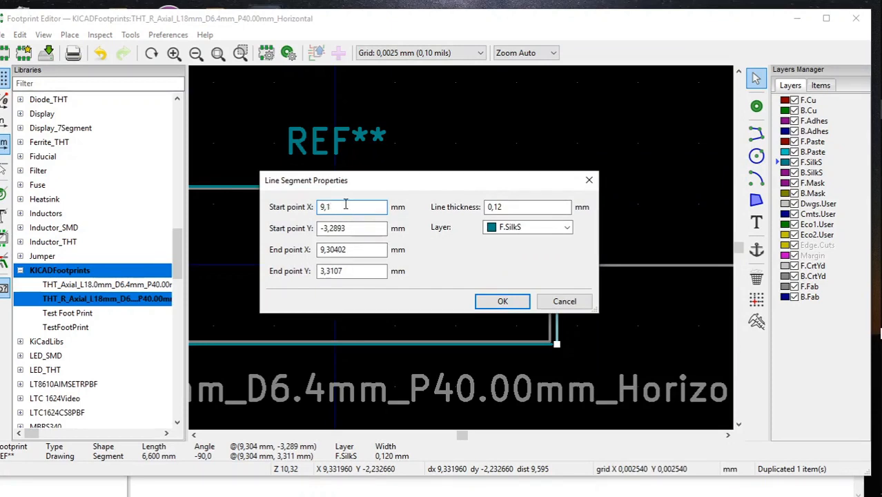
pyautogui.click(350, 250)
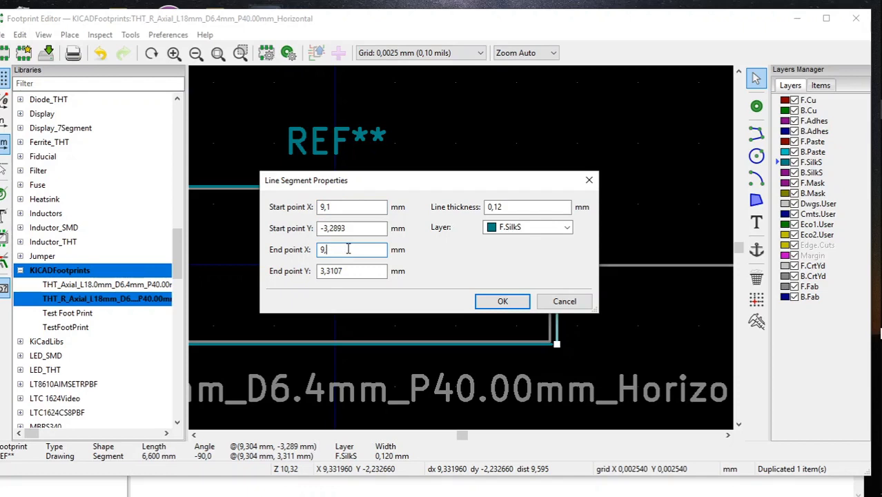
pyautogui.write('1')
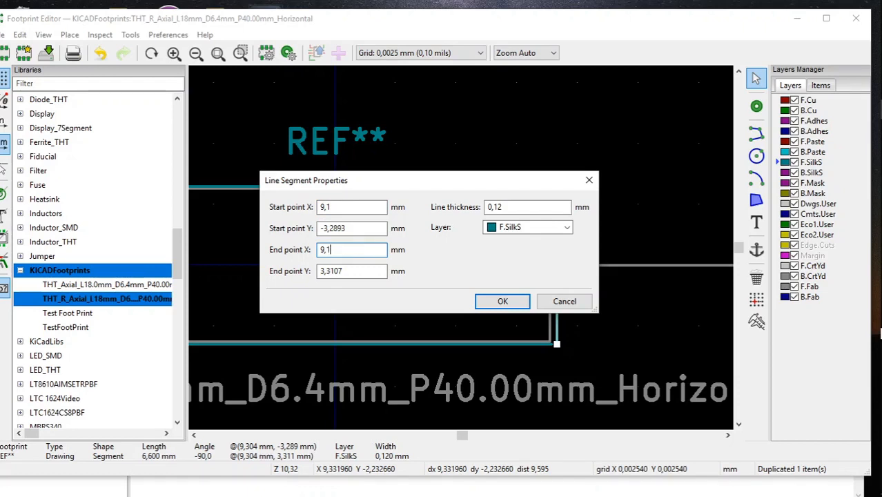
# Set the right silkscreen line's start point Y to -3,3 mm and end point Y to 3,3 mm
pyautogui.click(359, 228)
pyautogui.press('BackSpace')
pyautogui.press('BackSpace')
pyautogui.press('BackSpace')
pyautogui.press('BackSpace')
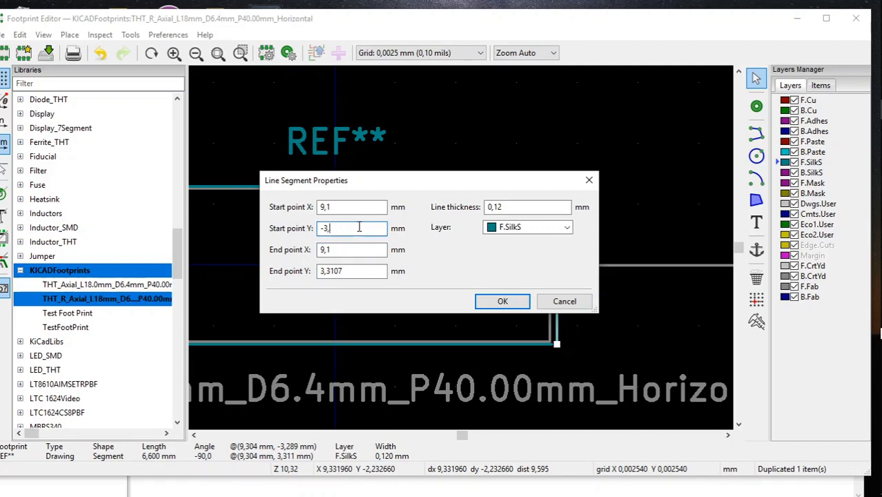
pyautogui.write('3')
pyautogui.press('Tab')
pyautogui.press('Tab')
pyautogui.click(349, 271)
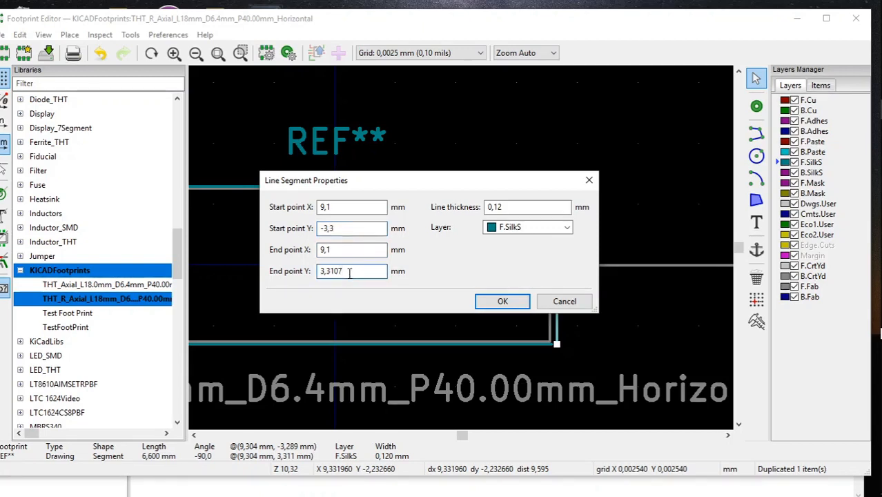
pyautogui.press('BackSpace')
pyautogui.press('BackSpace')
pyautogui.press('BackSpace')
pyautogui.click(503, 301)
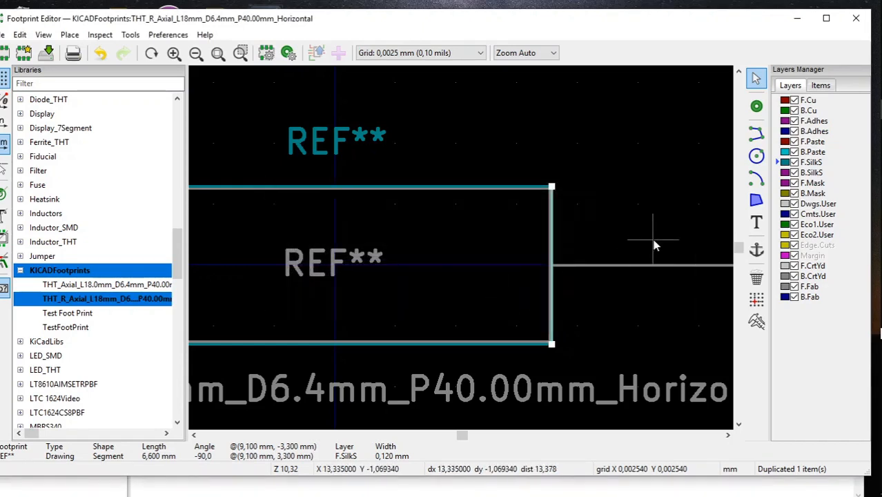
# Draw a horizontal F.SilkS lead line about 9,3 mm long from the outline's left edge to just short of pad 1
pyautogui.click(194, 435)
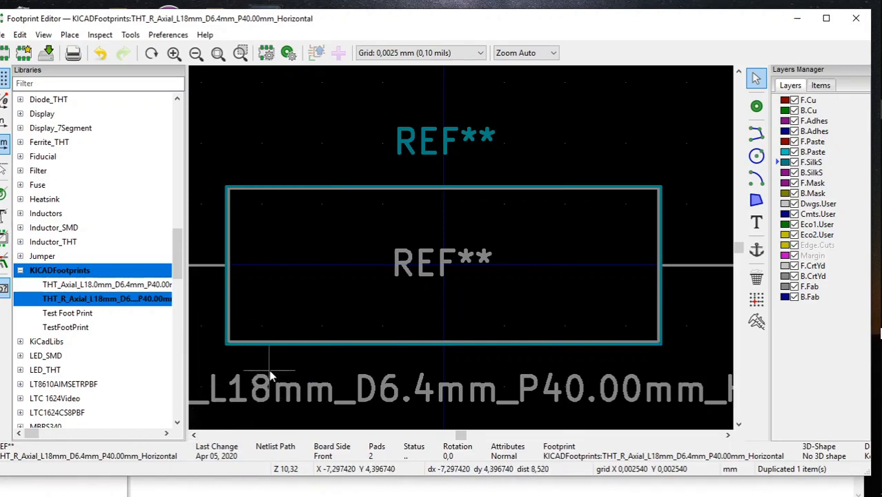
pyautogui.scroll(-3, 465, 222)
pyautogui.click(756, 135)
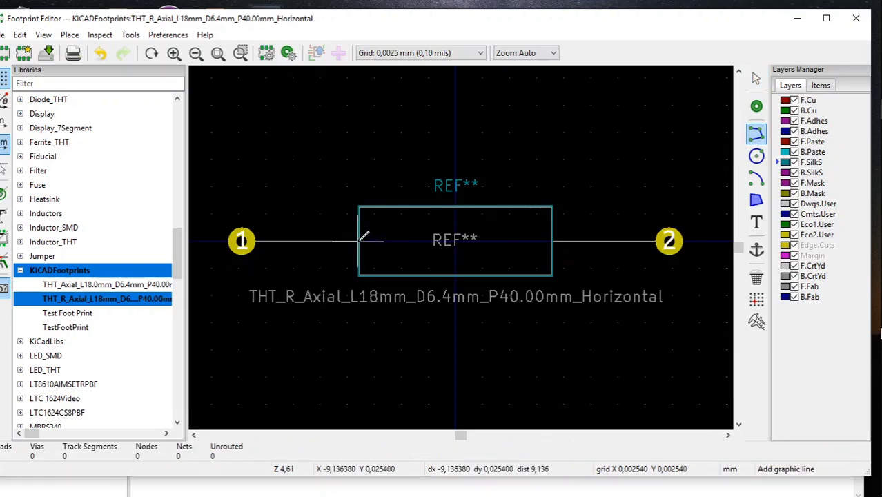
pyautogui.click(360, 237)
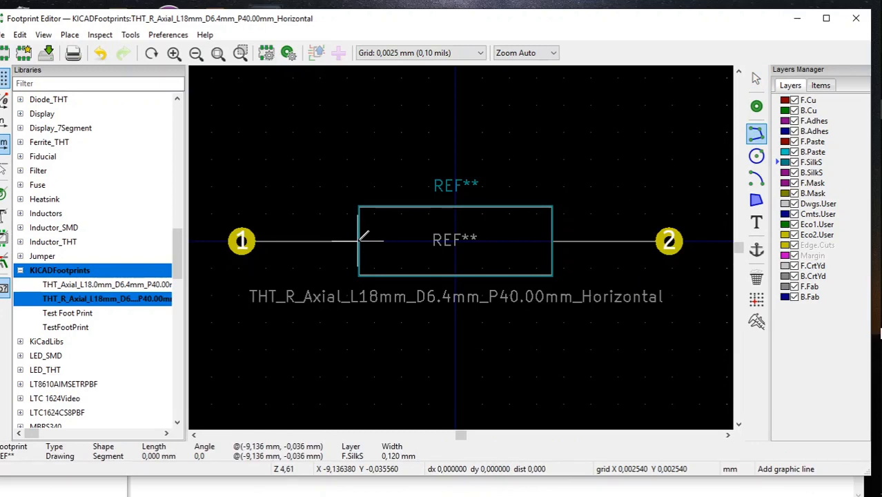
pyautogui.click(259, 240)
pyautogui.rightClick(279, 201)
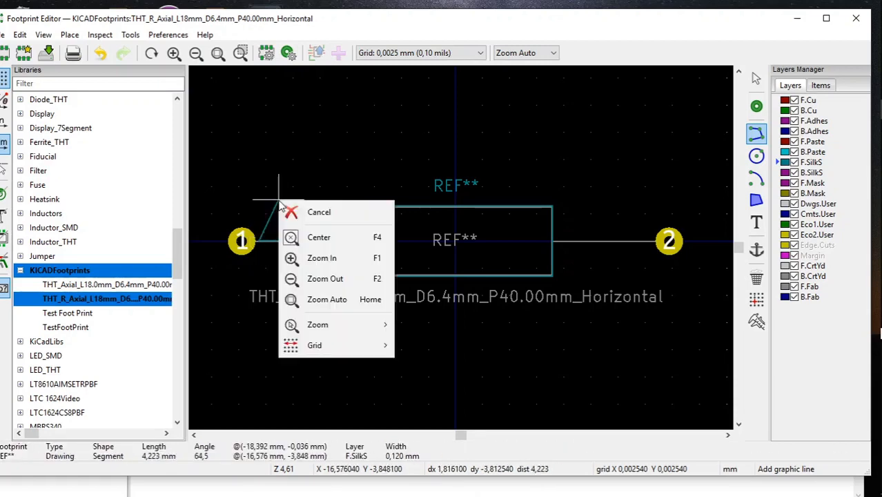
pyautogui.click(288, 212)
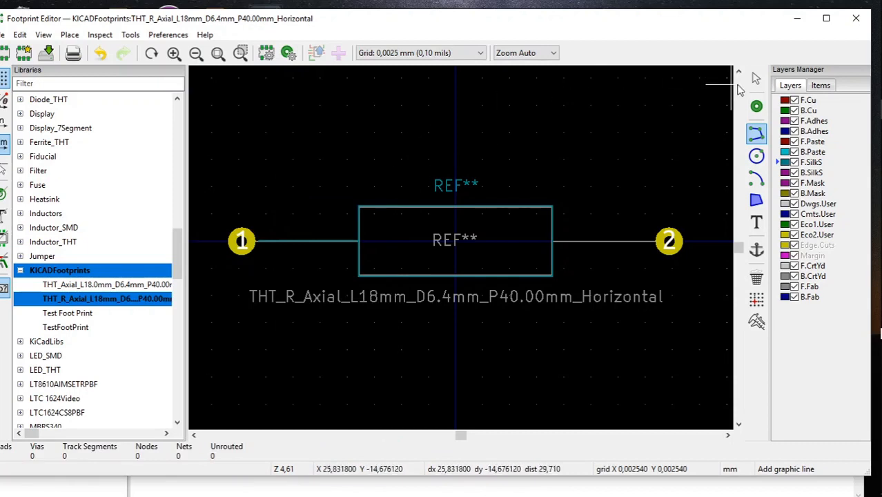
pyautogui.click(756, 78)
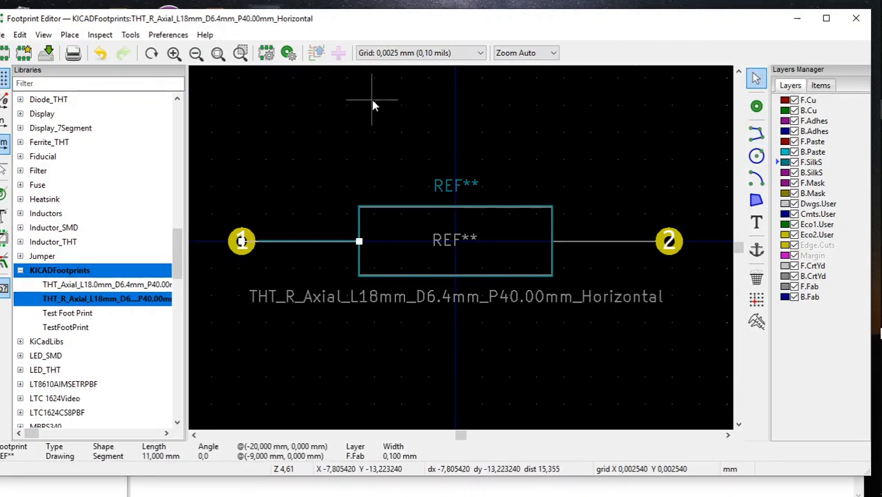
# Set the start point of the left F.SilkS lead line at pad 1 to X -9,1 mm and Y 0 mm
pyautogui.click(240, 54)
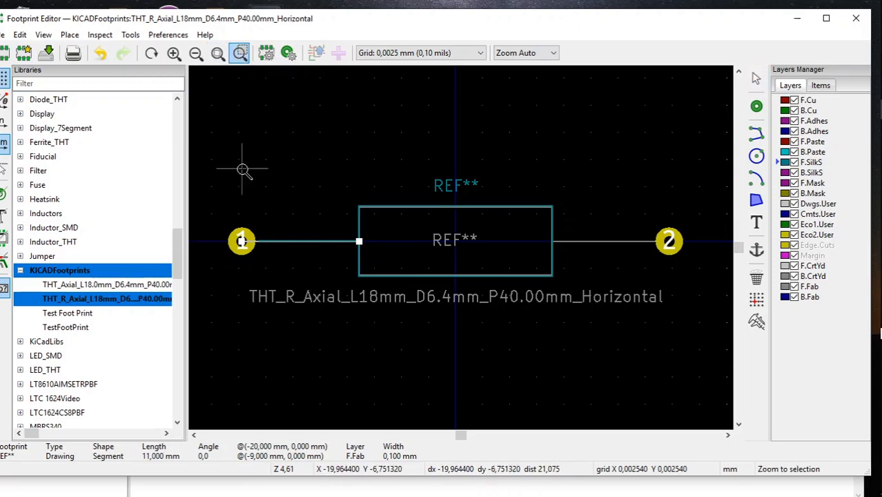
pyautogui.moveTo(222, 184); pyautogui.dragTo(388, 254)
pyautogui.click(494, 318)
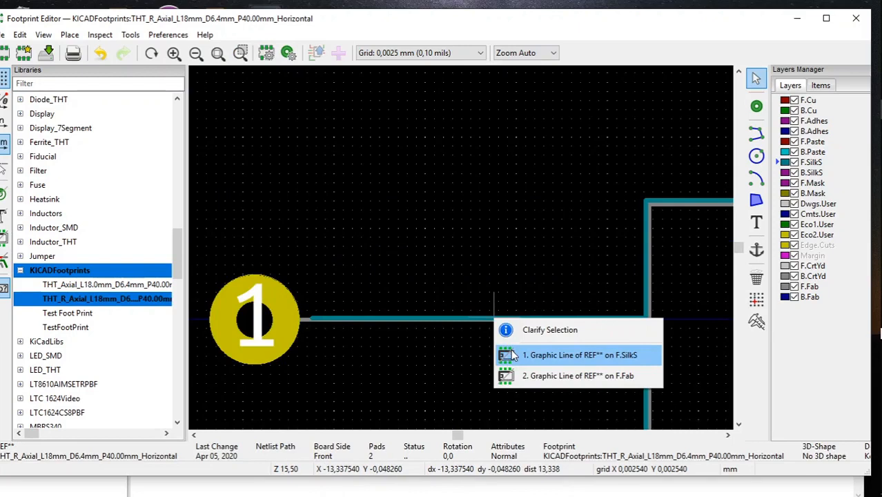
pyautogui.click(513, 355)
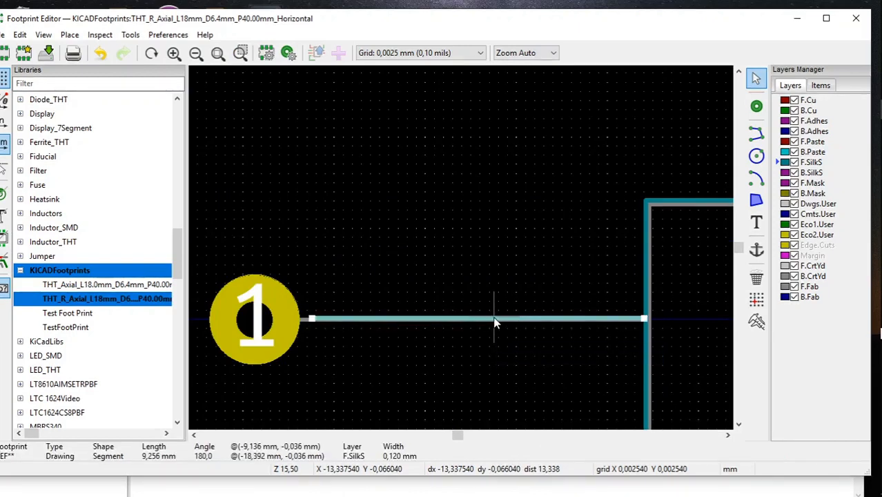
pyautogui.rightClick(494, 322)
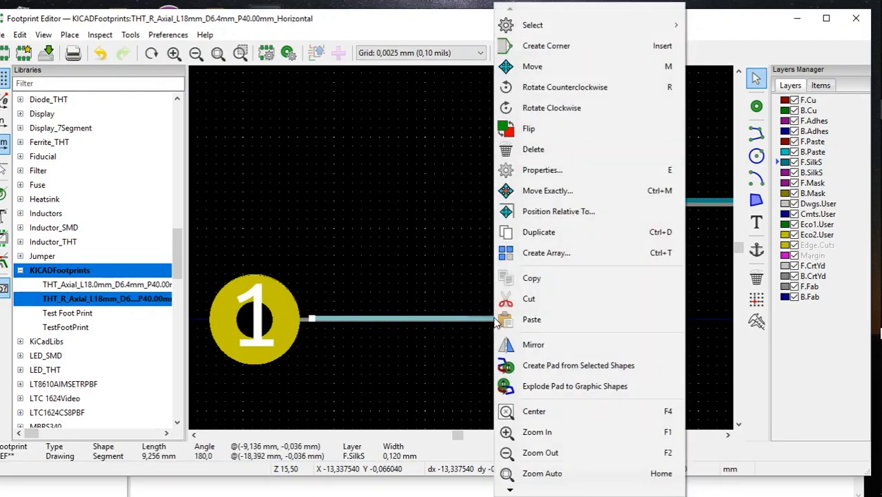
pyautogui.click(514, 172)
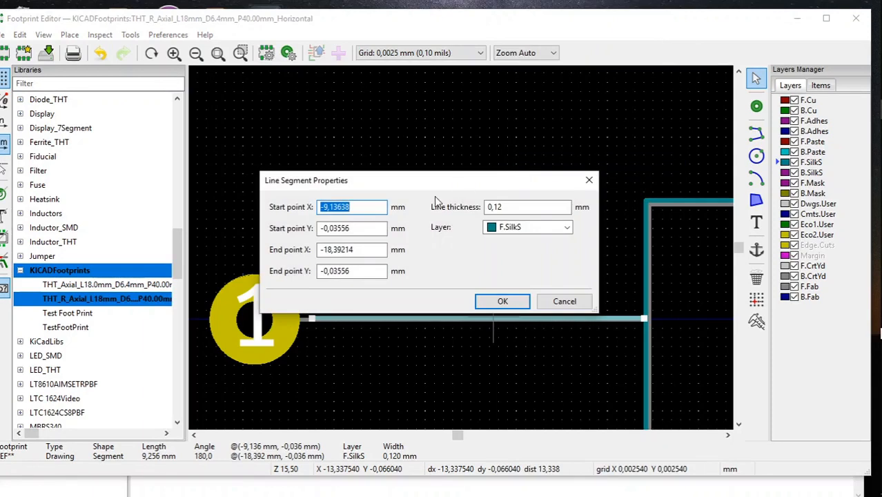
pyautogui.click(360, 206)
pyautogui.press('BackSpace')
pyautogui.press('BackSpace')
pyautogui.press('BackSpace')
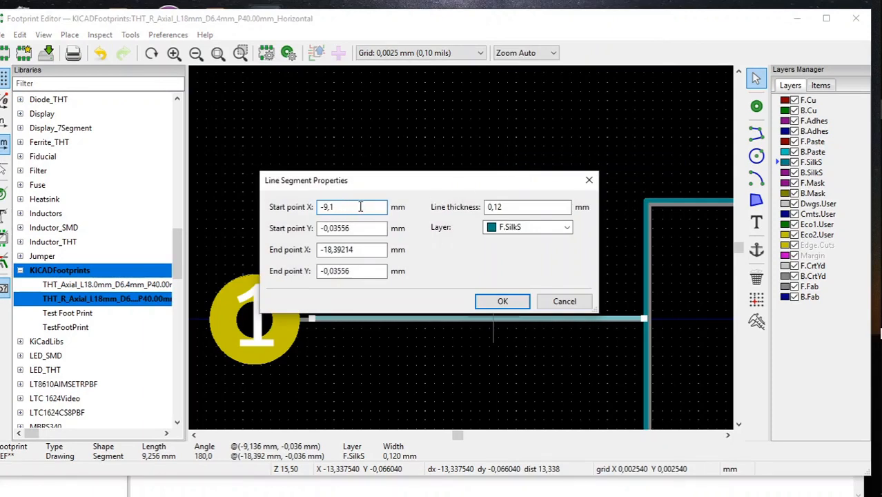
pyautogui.click(353, 229)
pyautogui.click(352, 228)
pyautogui.press('BackSpace')
pyautogui.press('BackSpace')
pyautogui.press('BackSpace')
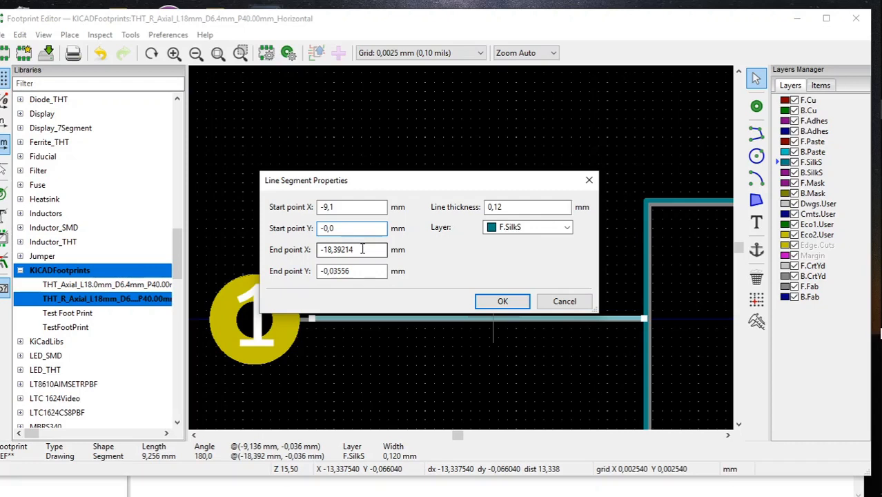
# Check the tutorial's line-properties figure in the browser and set the left silkscreen lead line's end point to X -18,5 mm, Y 0 mm
pyautogui.hotkey('alt', 'Tab')
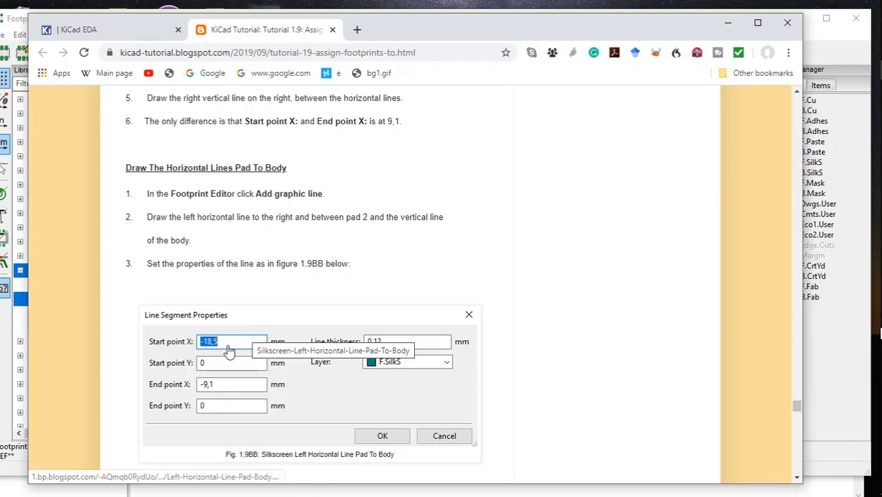
pyautogui.click(728, 23)
pyautogui.click(357, 250)
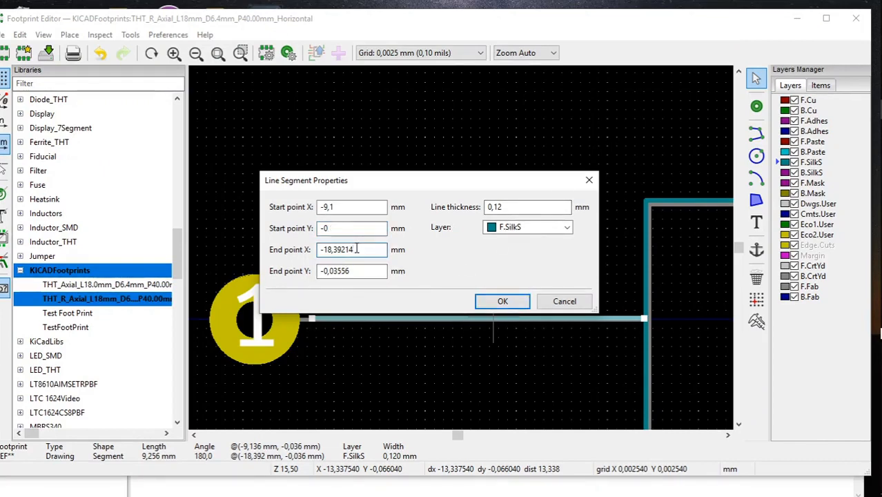
pyautogui.press('BackSpace')
pyautogui.write('5')
pyautogui.click(364, 271)
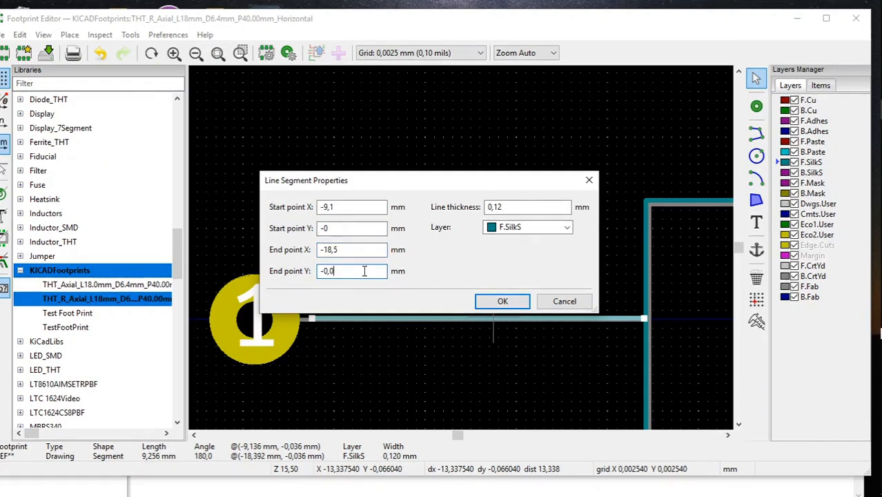
pyautogui.click(502, 301)
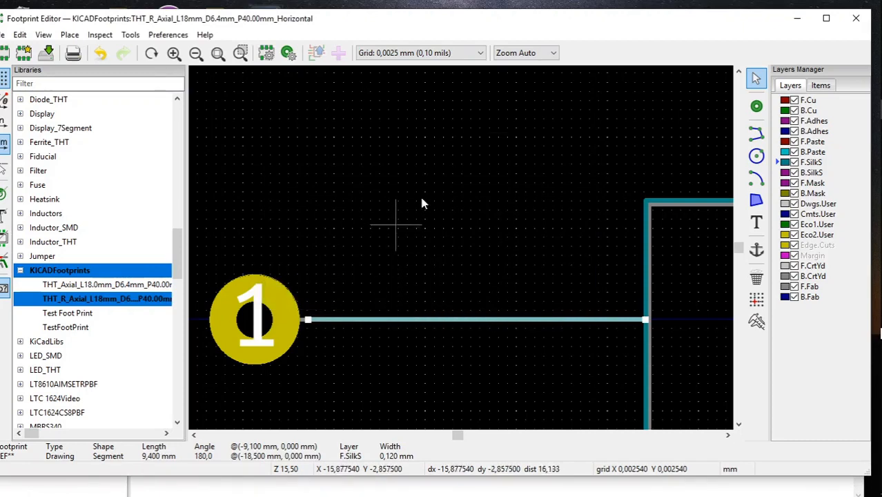
pyautogui.click(535, 174)
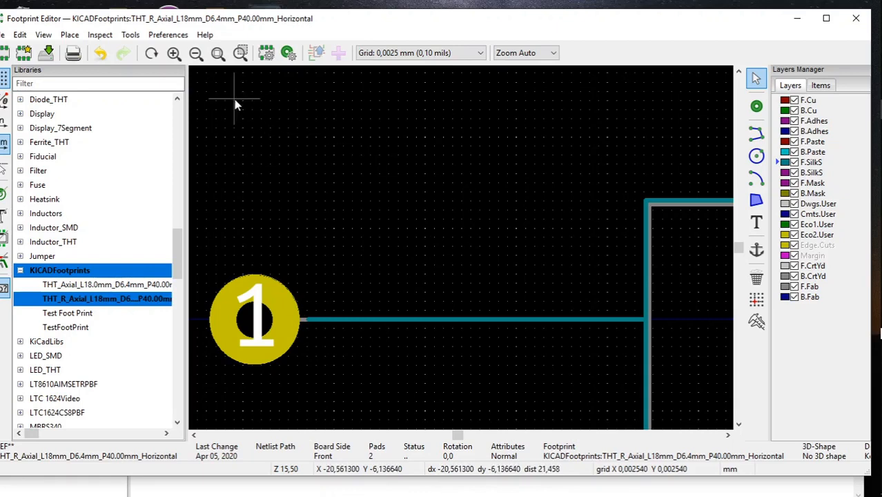
# Duplicate the left F.SilkS lead line and place the copy between the outline's right edge and pad 2
pyautogui.click(217, 54)
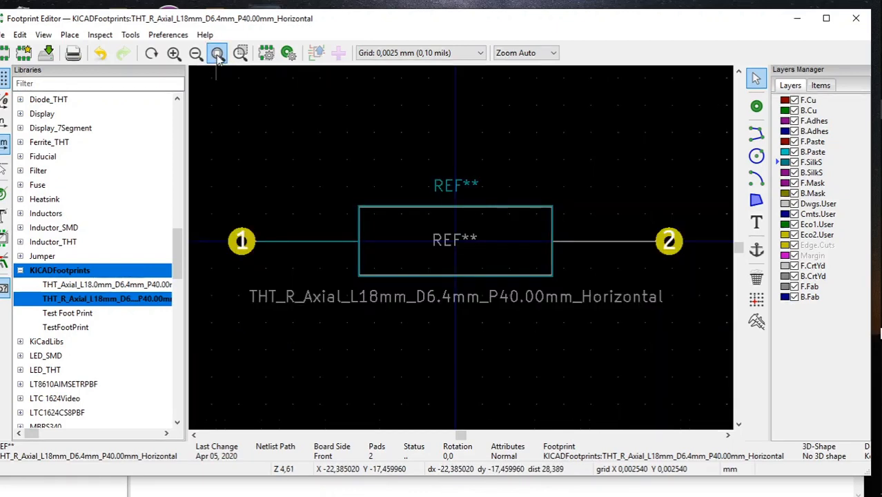
pyautogui.click(316, 243)
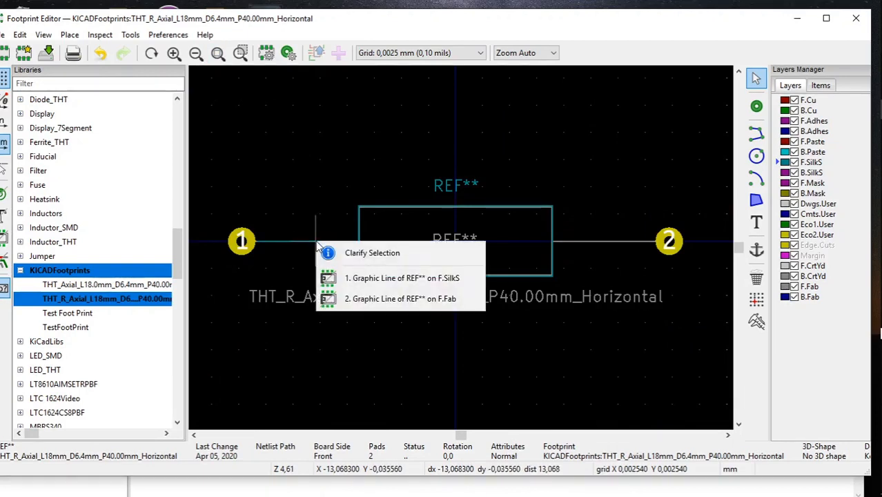
pyautogui.click(352, 278)
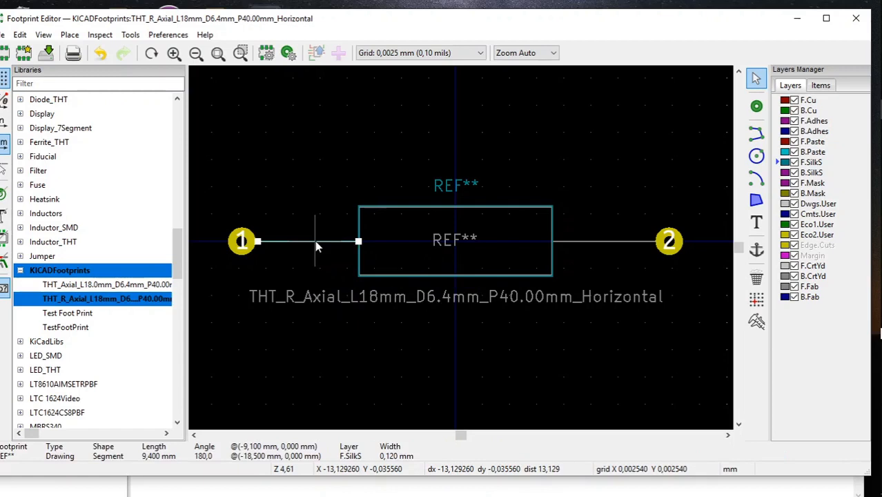
pyautogui.rightClick(315, 240)
pyautogui.click(329, 237)
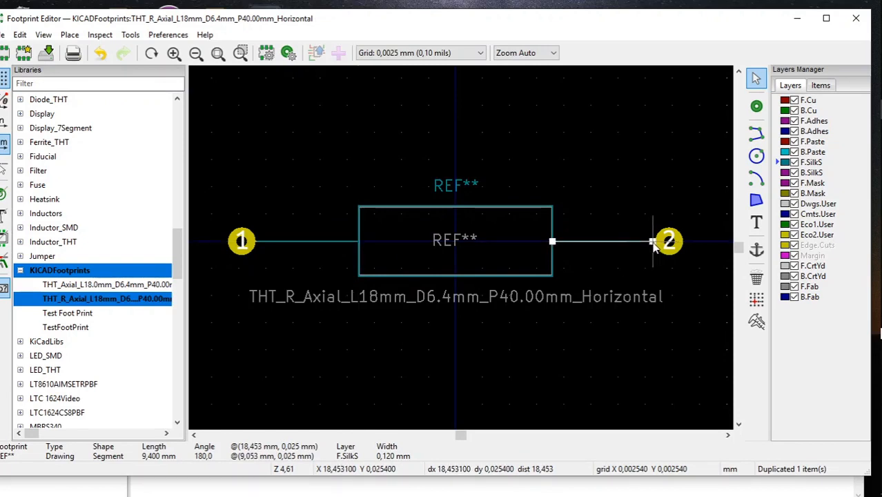
# Set the right silkscreen lead line's start point to X 18,5 mm and Y 0 mm
pyautogui.rightClick(642, 248)
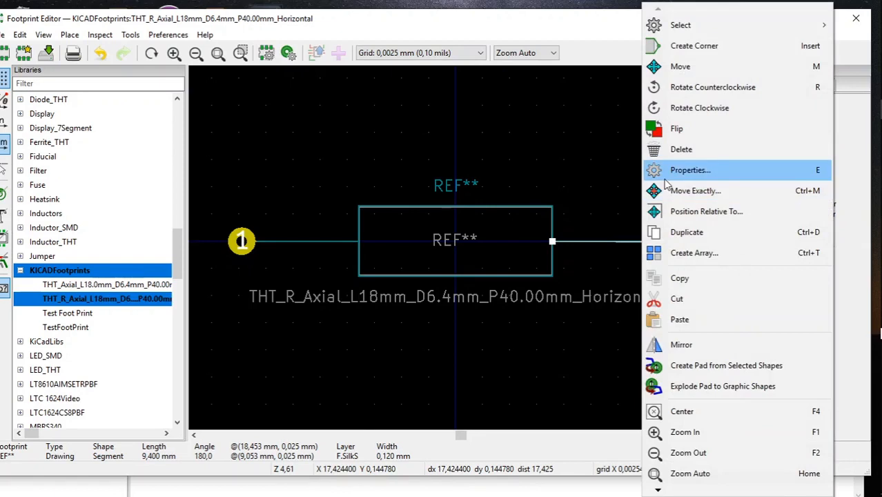
pyautogui.click(684, 168)
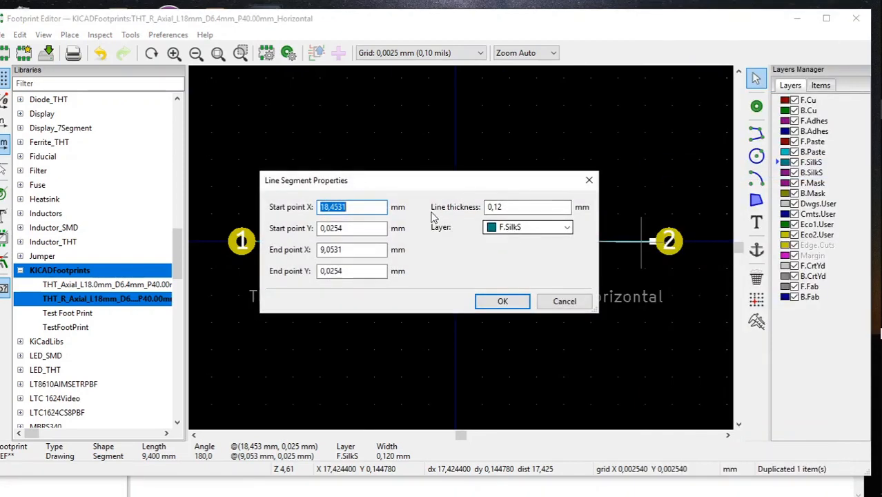
pyautogui.click(356, 208)
pyautogui.press('BackSpace')
pyautogui.press('BackSpace')
pyautogui.press('BackSpace')
pyautogui.press('BackSpace')
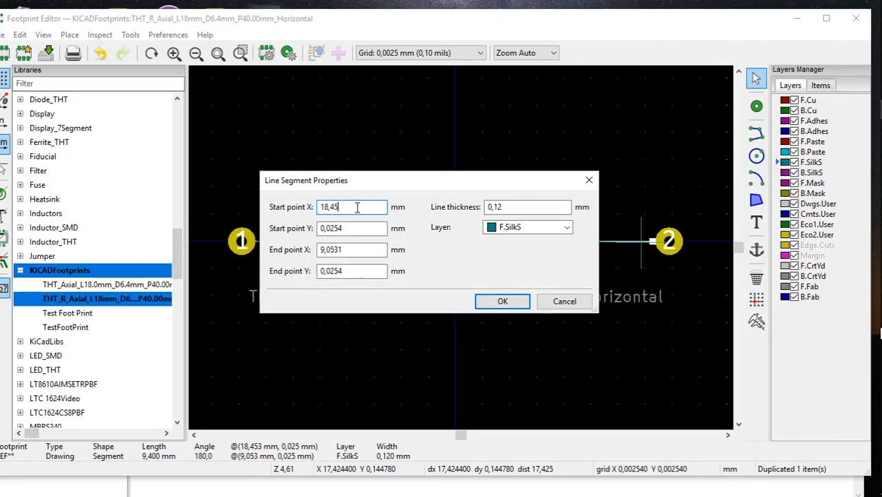
pyautogui.write('5')
pyautogui.click(359, 228)
pyautogui.press('BackSpace')
pyautogui.press('BackSpace')
pyautogui.press('BackSpace')
pyautogui.press('BackSpace')
pyautogui.write('0')
# Set the right silkscreen lead line's end point to X 9,1 mm and Y 0 mm, and inspect it up close
pyautogui.click(357, 250)
pyautogui.press('BackSpace')
pyautogui.press('BackSpace')
pyautogui.press('BackSpace')
pyautogui.press('BackSpace')
pyautogui.write('1')
pyautogui.click(365, 271)
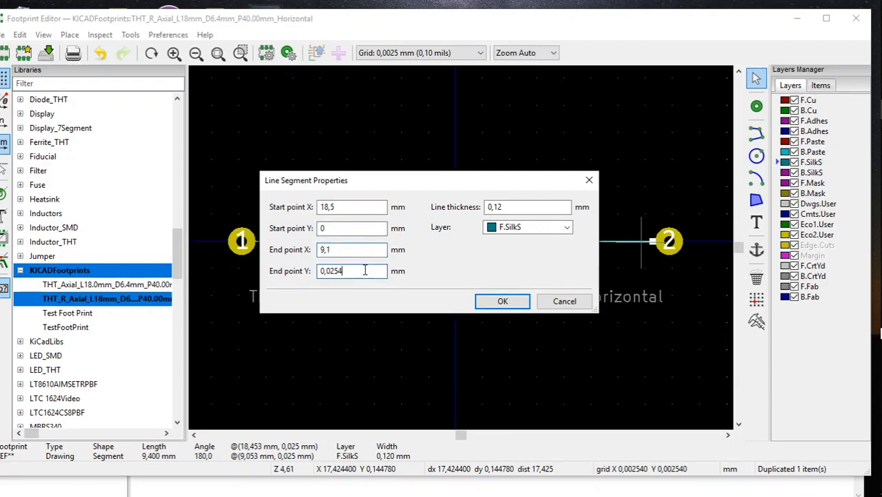
pyautogui.press('BackSpace')
pyautogui.press('BackSpace')
pyautogui.press('BackSpace')
pyautogui.click(502, 301)
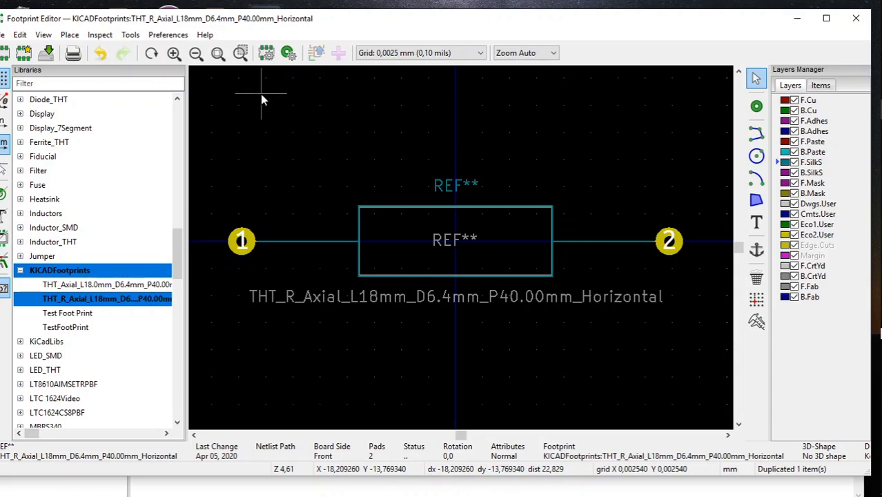
pyautogui.click(240, 53)
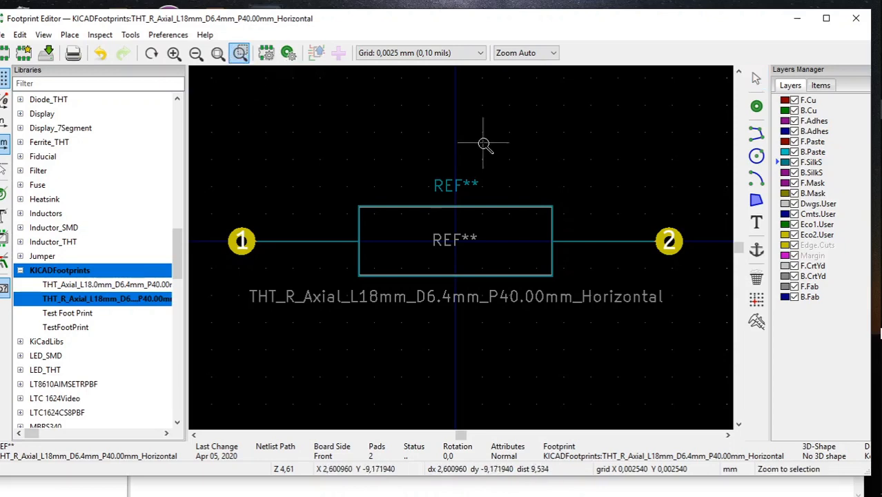
pyautogui.moveTo(530, 185); pyautogui.dragTo(682, 277)
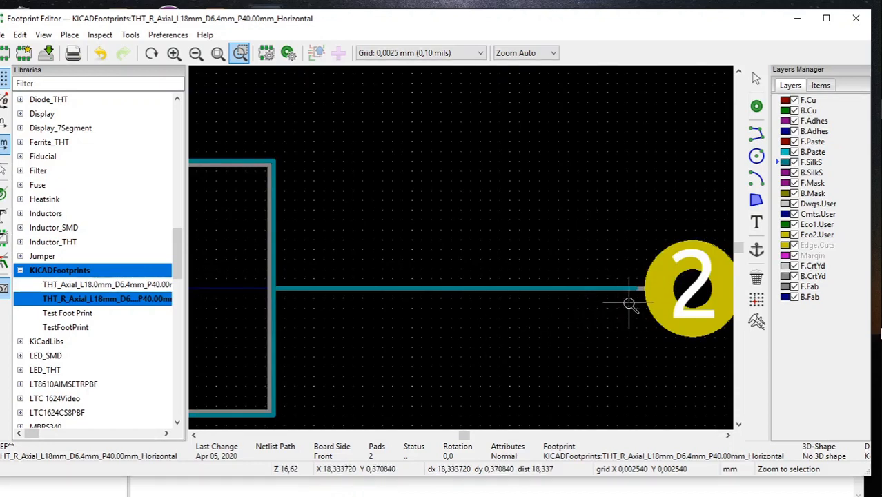
# Switch to the browser and read KiCad's KLC F5.3 courtyard requirements and the tutorial's instructions for the horizontal courtyard lines
pyautogui.hotkey('alt', 'Tab')
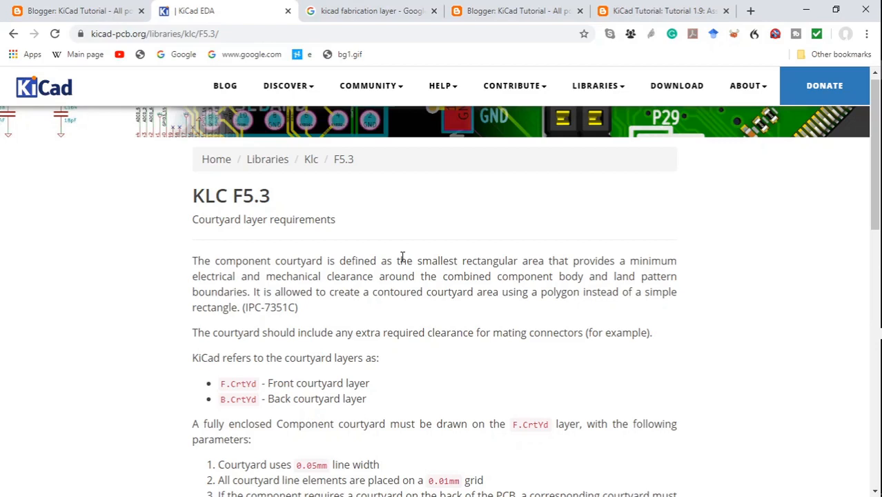
pyautogui.scroll(-3, 606, 366)
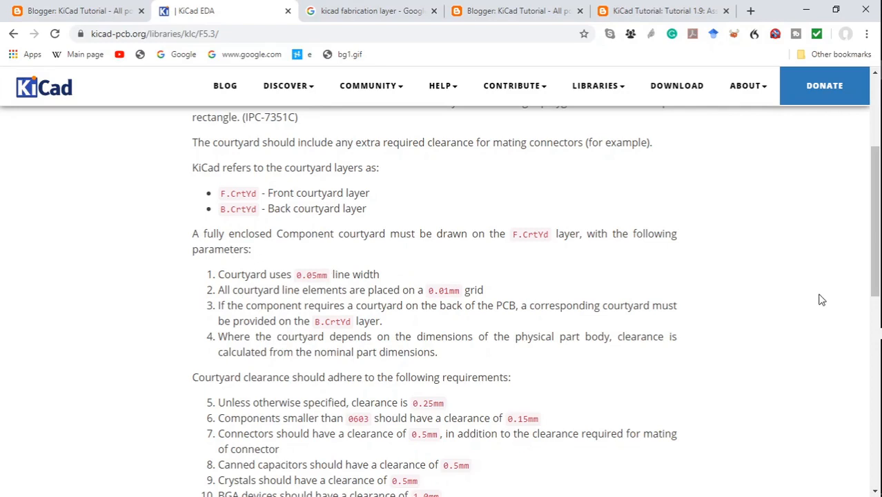
pyautogui.scroll(-3, 821, 300)
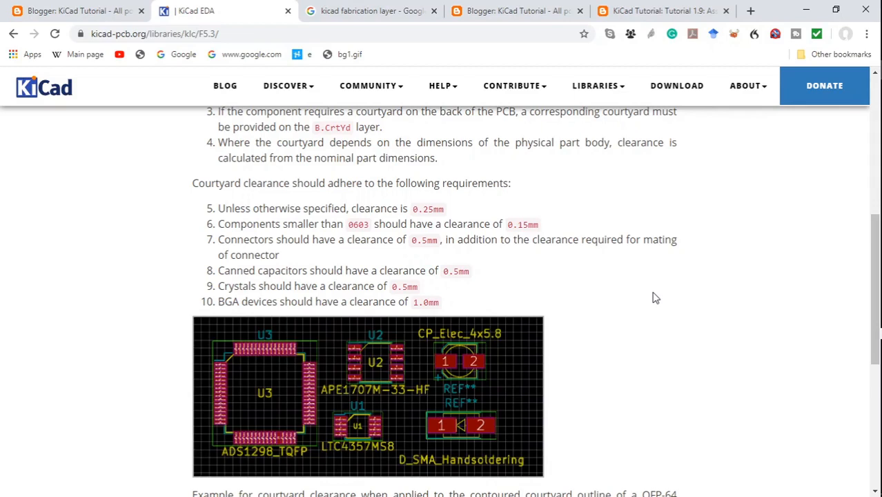
pyautogui.hotkey('ctrl', '5')
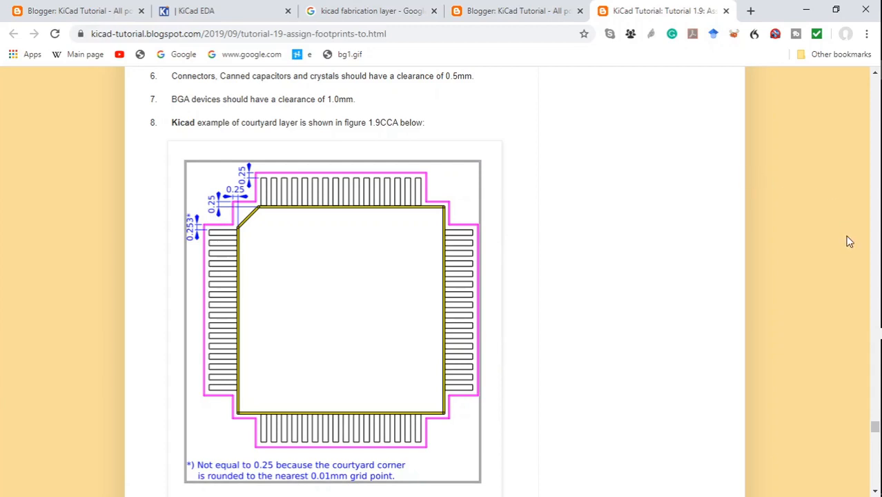
pyautogui.moveTo(874, 427); pyautogui.dragTo(876, 436)
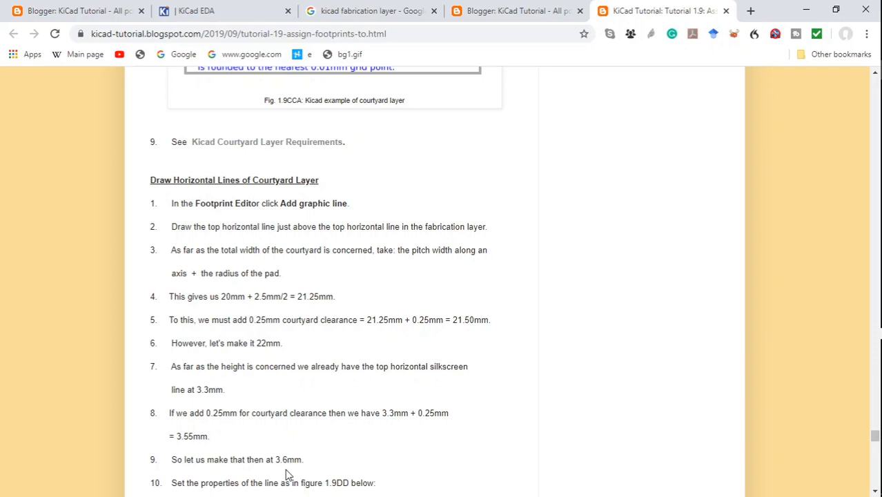
# Back in the Footprint Editor, draw a horizontal line about 42,6 mm long above the body, spanning past both pads, and select it
pyautogui.hotkey('alt', 'Tab')
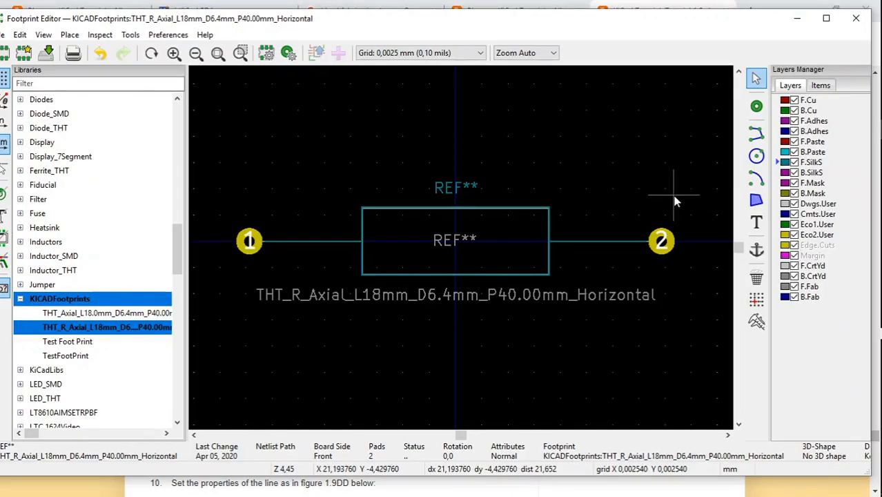
pyautogui.click(759, 135)
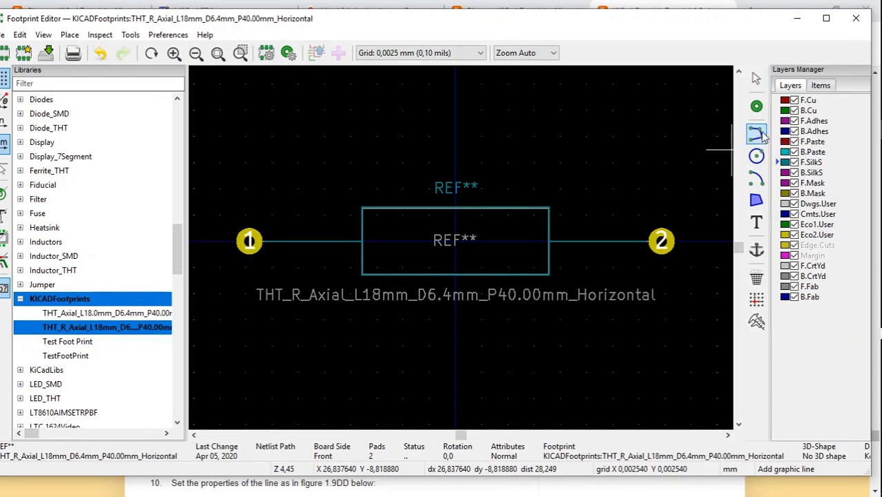
pyautogui.click(233, 187)
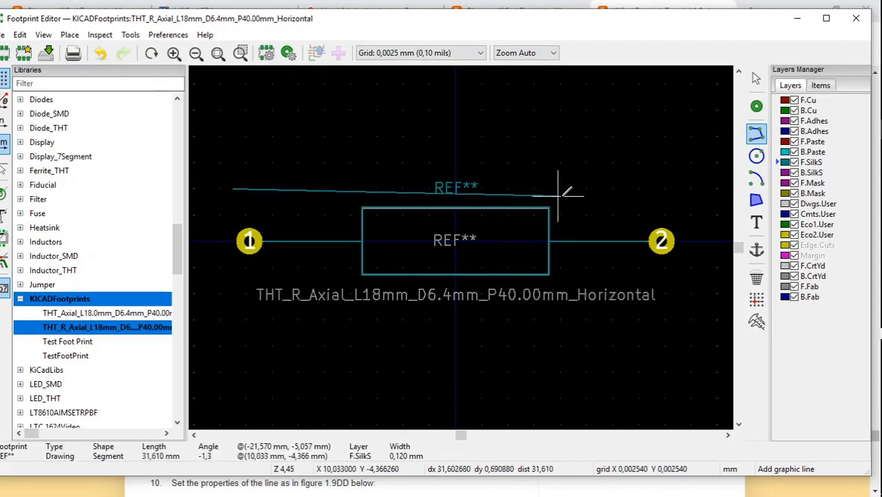
pyautogui.click(671, 187)
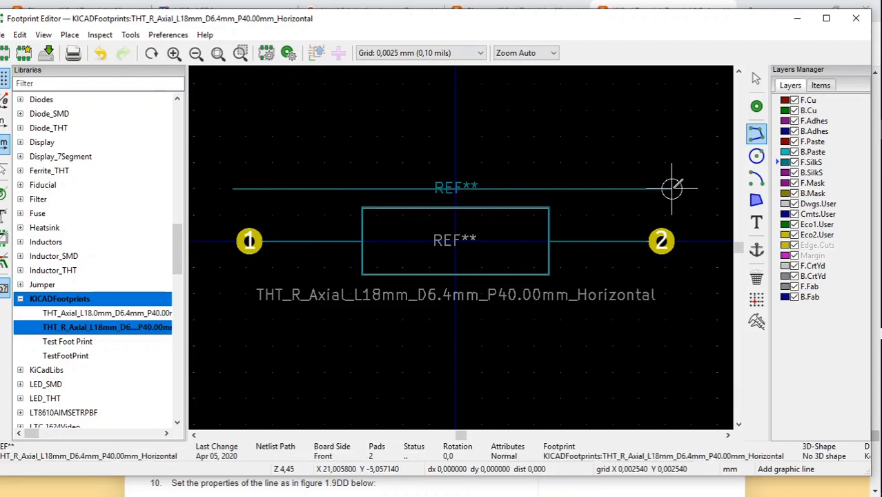
pyautogui.rightClick(674, 127)
pyautogui.click(688, 144)
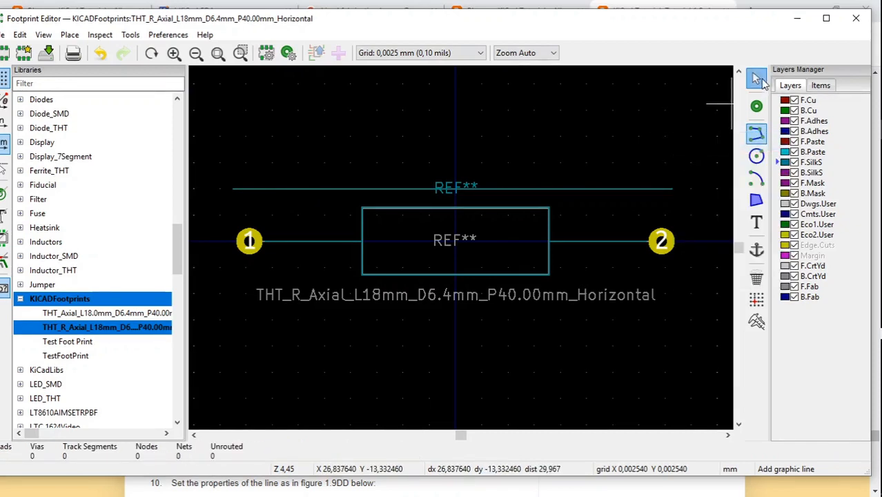
pyautogui.click(758, 79)
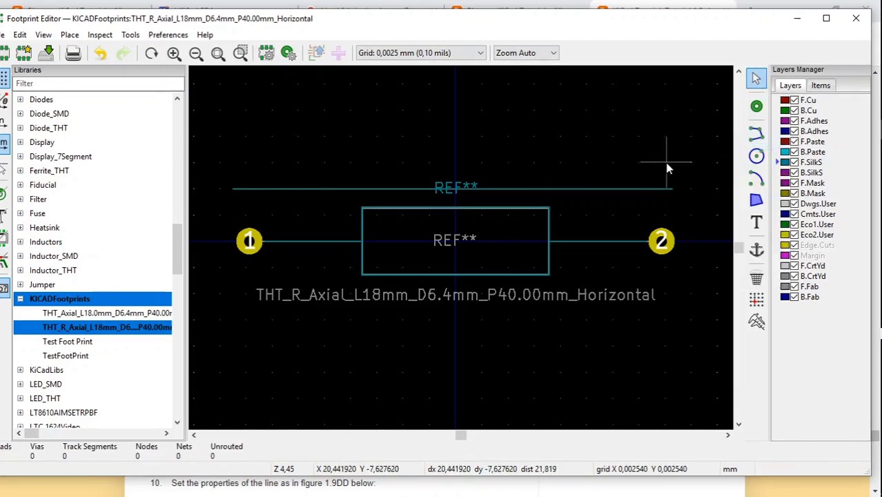
pyautogui.click(639, 196)
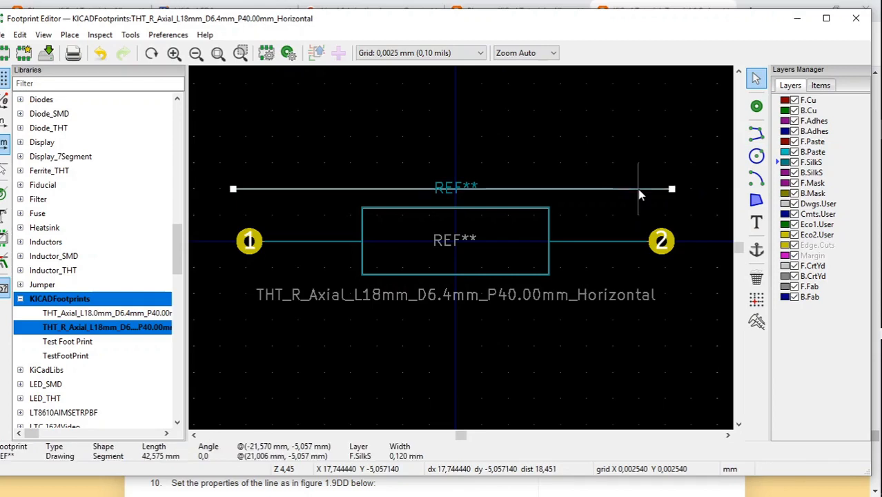
# Set the start point X of the horizontal line above the body to -22 mm
pyautogui.rightClick(639, 196)
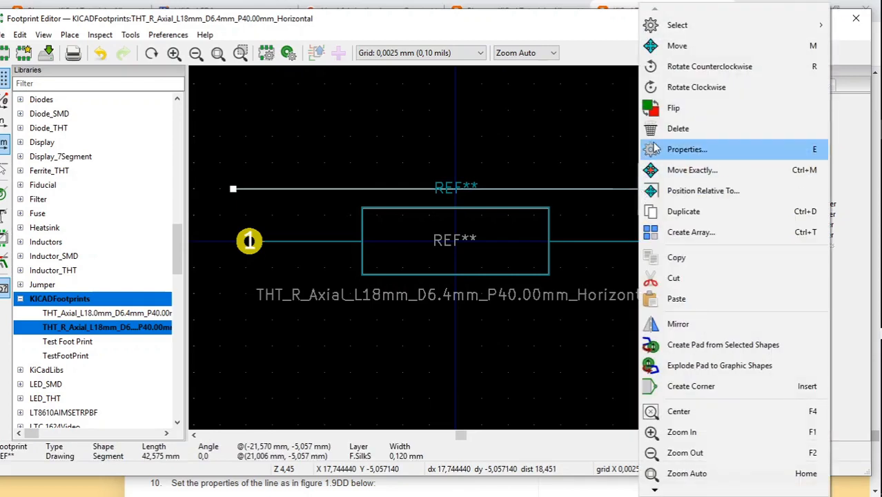
pyautogui.click(683, 149)
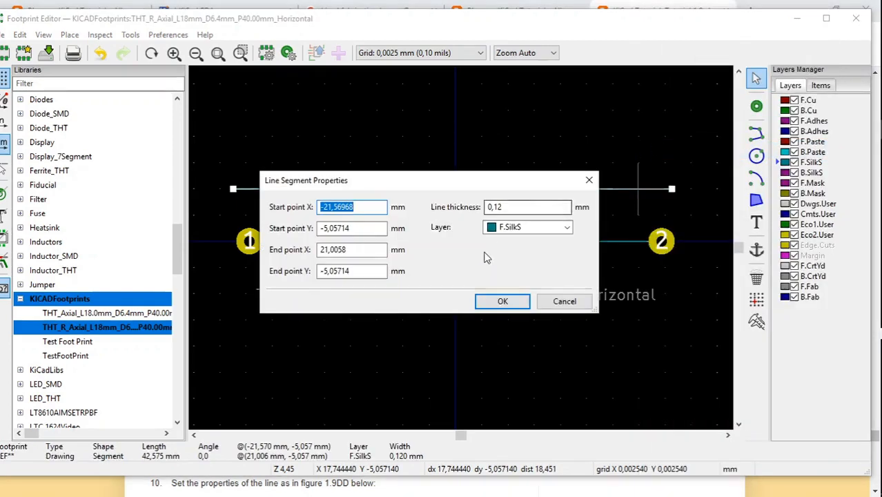
pyautogui.click(332, 208)
pyautogui.press('BackSpace')
pyautogui.write('2')
pyautogui.press('Delete')
pyautogui.press('Delete')
pyautogui.press('Delete')
pyautogui.press('Delete')
pyautogui.press('Delete')
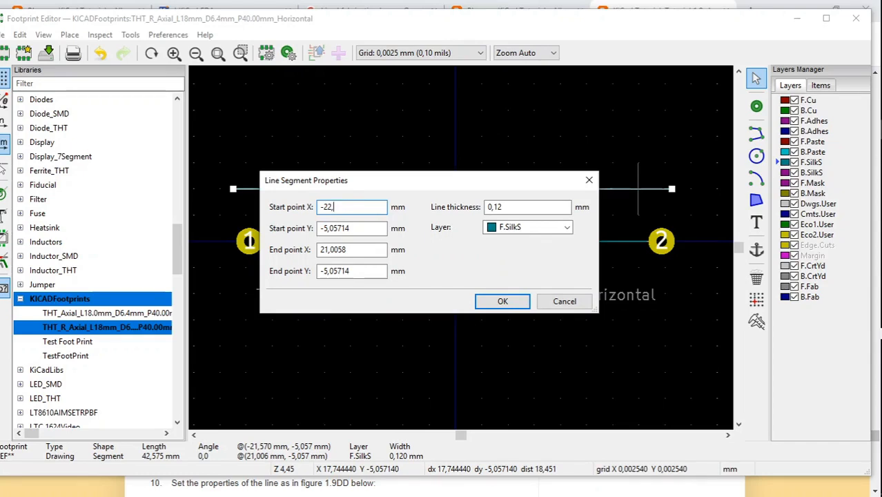
pyautogui.press('BackSpace')
# Set the end point X of the line above the body to 22 mm
pyautogui.click(330, 250)
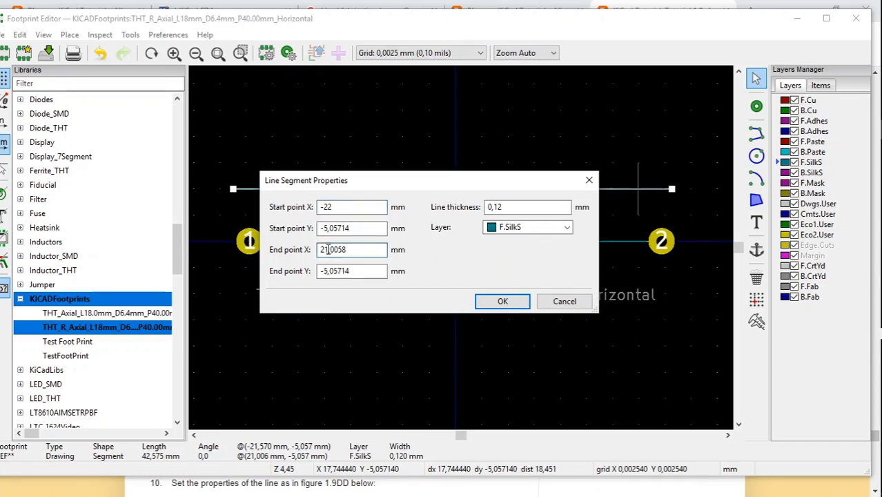
pyautogui.press('BackSpace')
pyautogui.write('2')
pyautogui.press('Delete')
pyautogui.press('Delete')
pyautogui.press('Delete')
pyautogui.press('Delete')
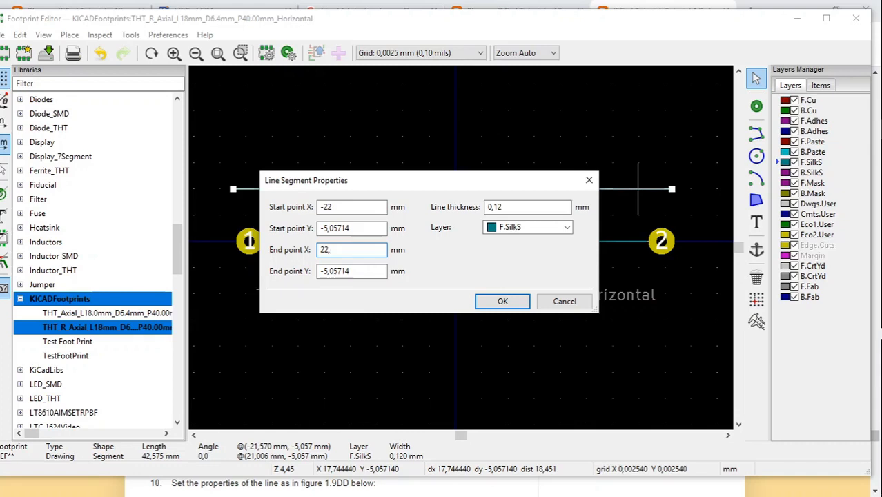
# Set the start point Y of the line above the body to -3,6 mm
pyautogui.click(330, 228)
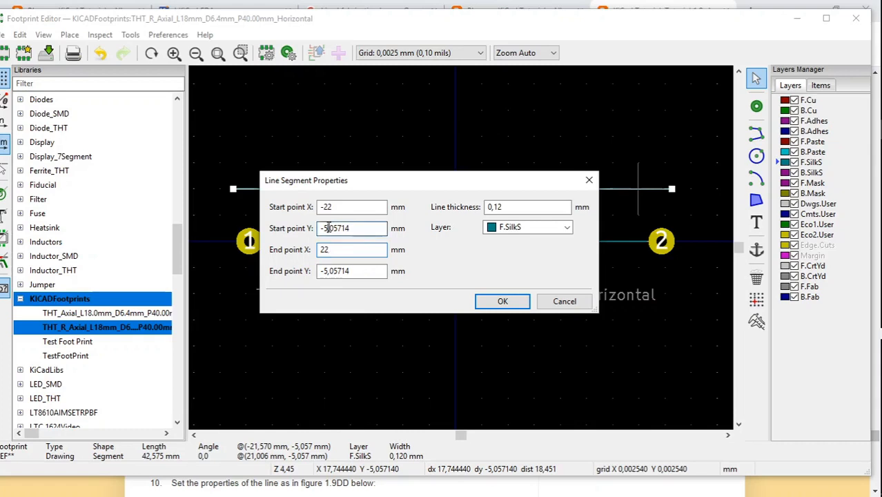
pyautogui.press('BackSpace')
pyautogui.write('3')
pyautogui.press('Delete')
pyautogui.press('Delete')
pyautogui.press('Delete')
pyautogui.press('Delete')
pyautogui.press('Delete')
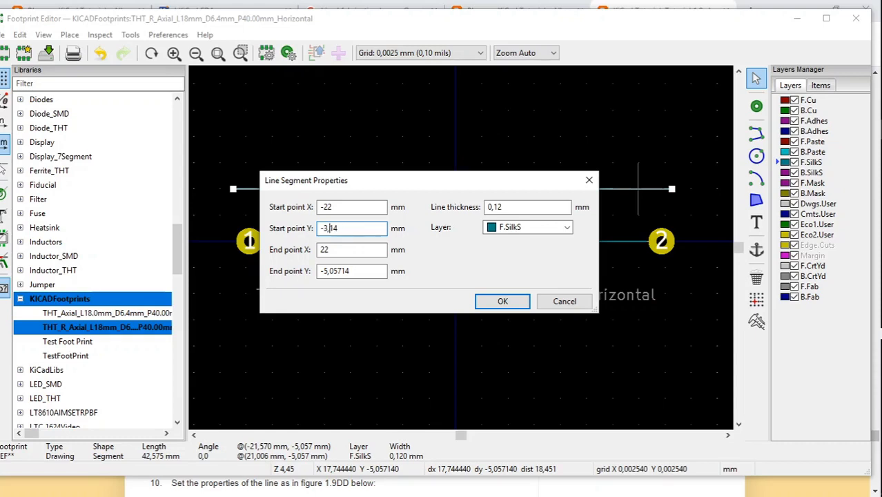
pyautogui.write('6')
# Set the end point Y of the line above the body to -3,6 mm
pyautogui.click(327, 271)
pyautogui.press('BackSpace')
pyautogui.write('3')
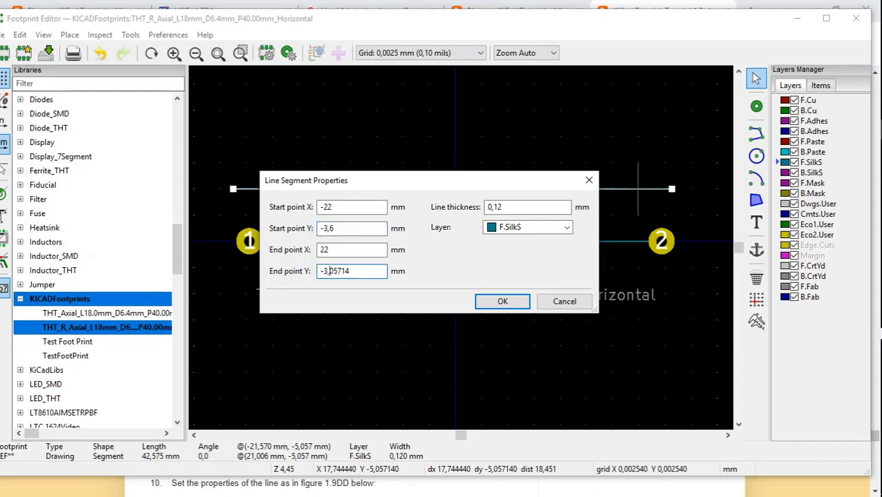
pyautogui.press('Delete')
pyautogui.press('Delete')
pyautogui.press('Delete')
pyautogui.press('Delete')
pyautogui.press('Delete')
pyautogui.write('6')
# Assign the upper line to the F.CrtYd layer with a line thickness of 0,05 mm and apply the properties
pyautogui.click(566, 227)
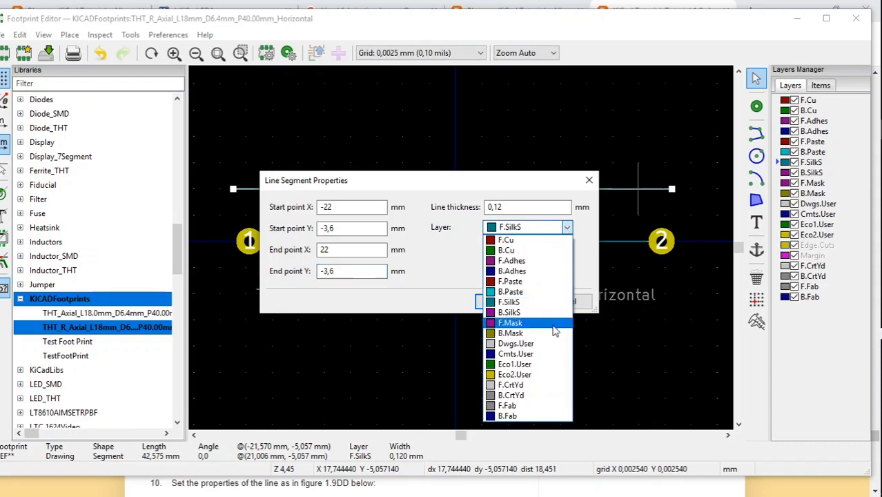
pyautogui.click(537, 385)
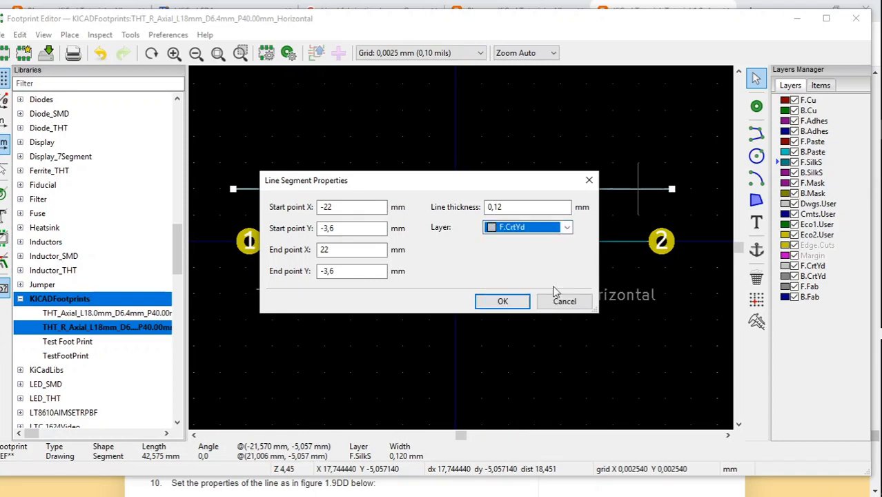
pyautogui.click(502, 207)
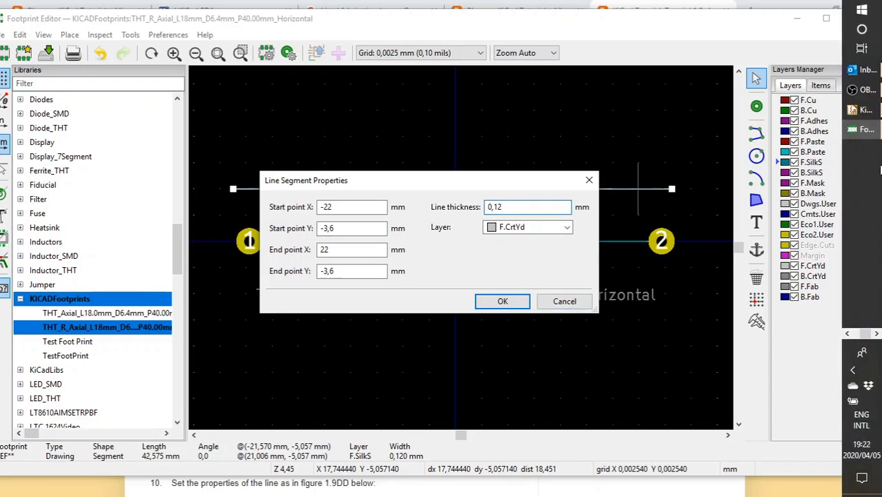
pyautogui.click(860, 343)
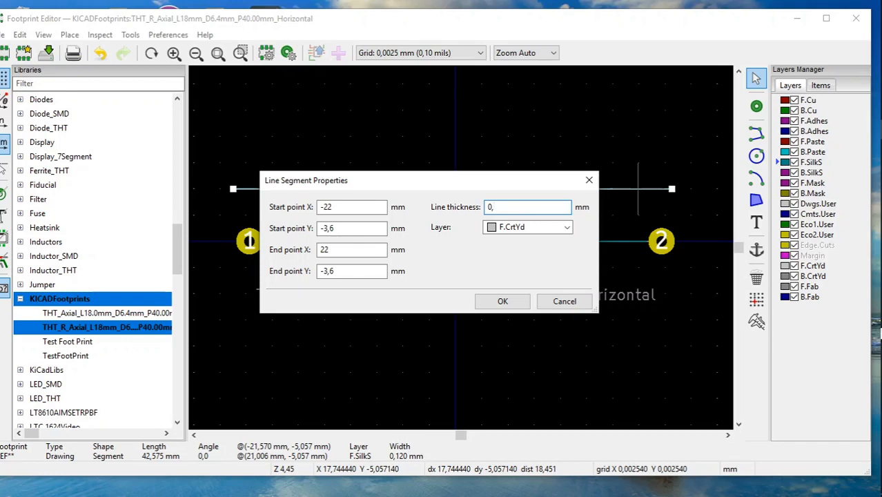
pyautogui.write('05')
pyautogui.click(492, 303)
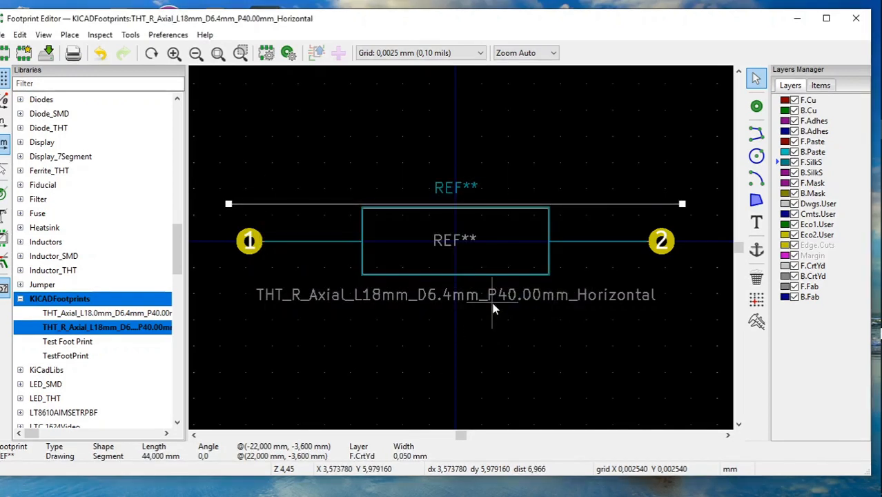
# Duplicate the upper courtyard line and place the copy just below the body, aligned with the original
pyautogui.rightClick(621, 208)
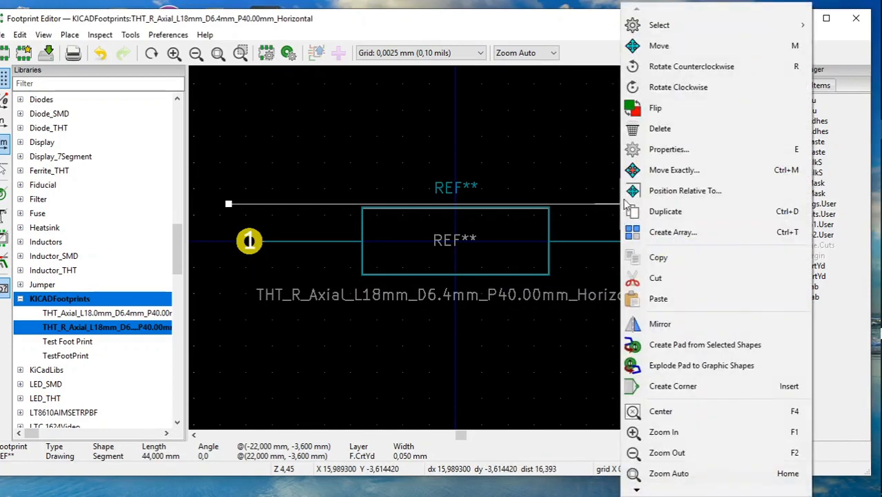
pyautogui.click(664, 211)
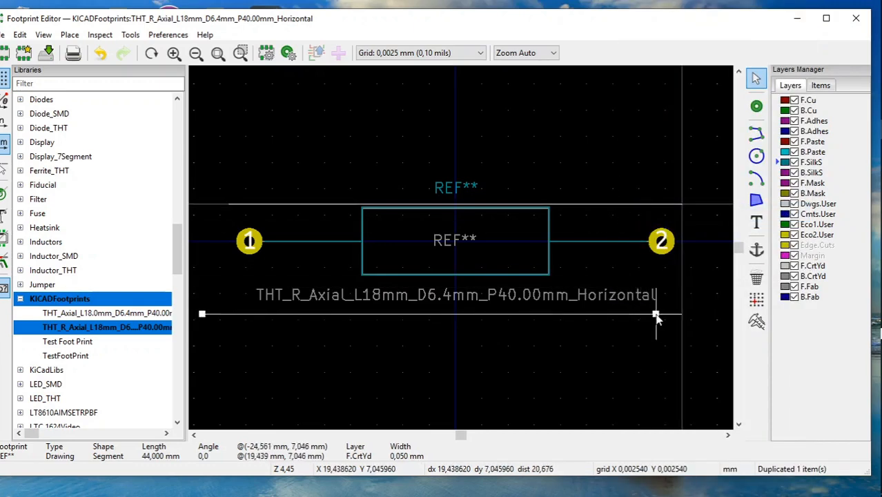
pyautogui.click(682, 282)
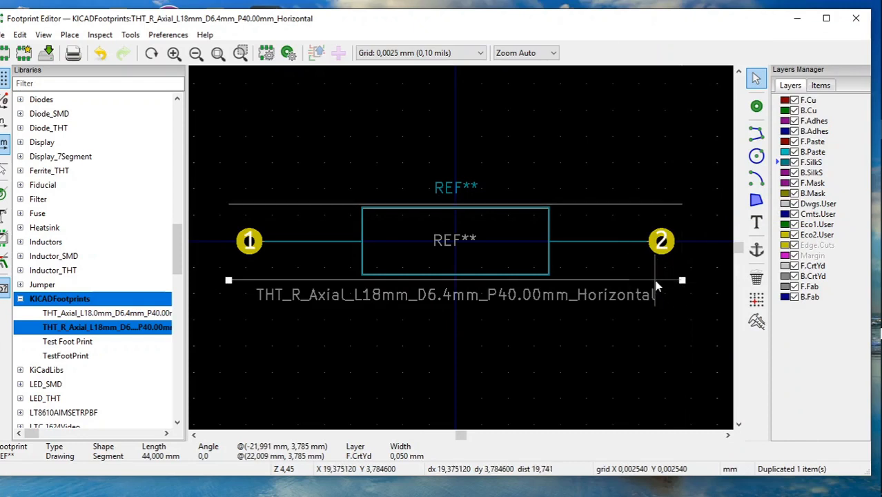
# Set the start point X of the lower courtyard line to -22 mm
pyautogui.rightClick(657, 286)
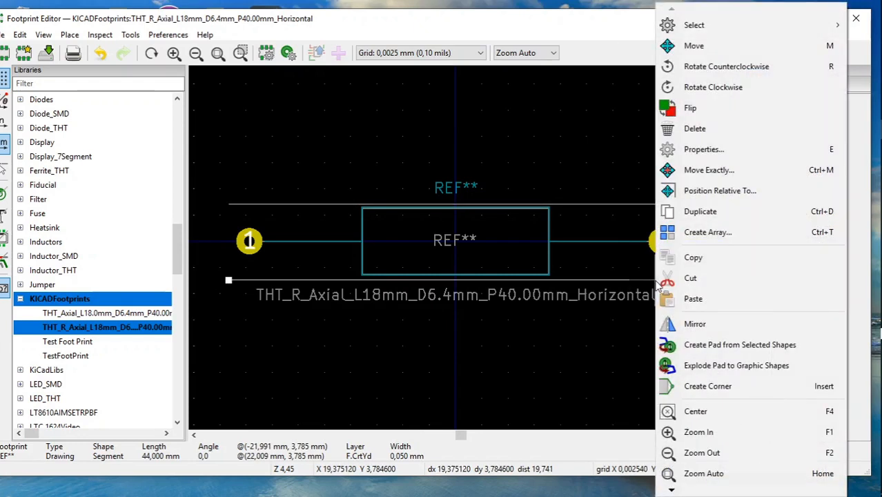
pyautogui.click(702, 149)
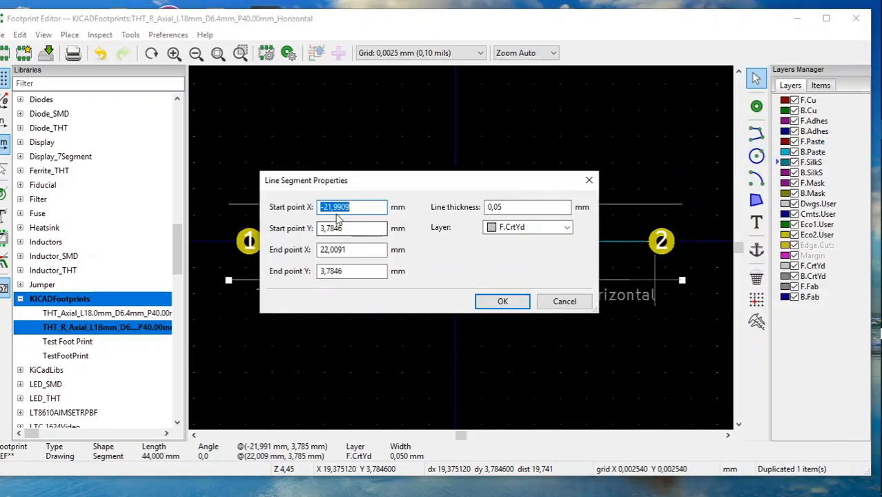
pyautogui.click(332, 206)
pyautogui.press('BackSpace')
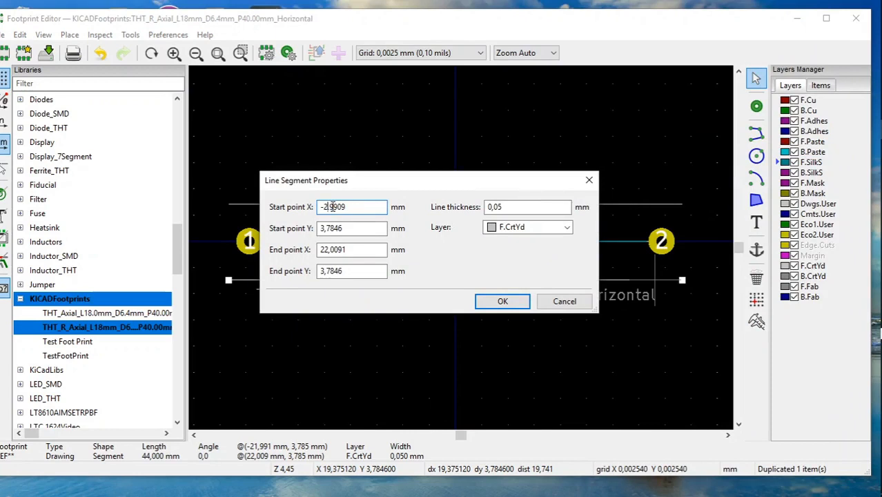
pyautogui.write('2')
pyautogui.press('Delete')
pyautogui.press('Delete')
pyautogui.write('0')
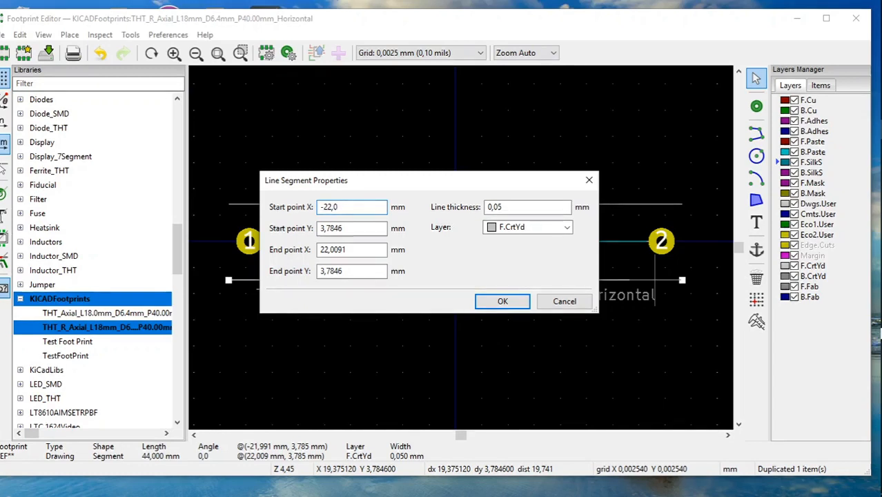
pyautogui.press('BackSpace')
pyautogui.press('BackSpace')
# Set the start point Y of the lower courtyard line to 3,6 mm
pyautogui.click(343, 228)
pyautogui.press('BackSpace')
pyautogui.press('BackSpace')
pyautogui.press('BackSpace')
pyautogui.press('BackSpace')
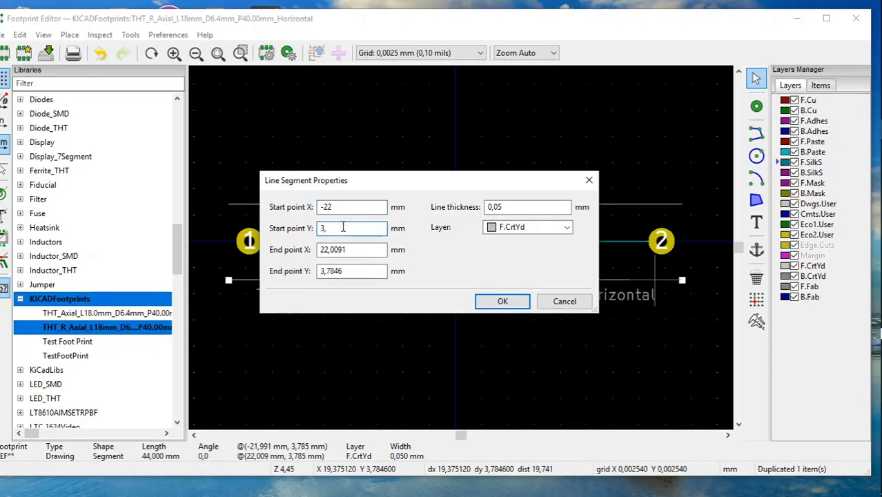
pyautogui.write('6')
# Set the lower courtyard line's end point to X 22 mm and Y 3,6 mm, and apply the properties
pyautogui.click(356, 250)
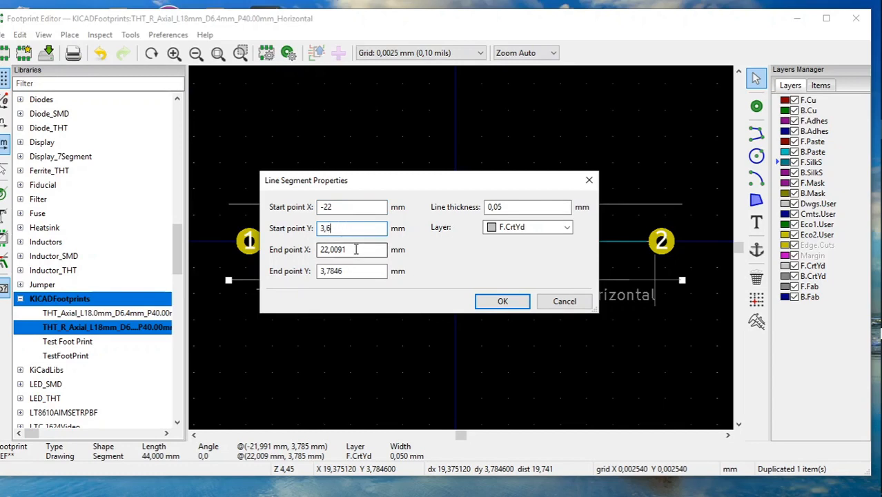
pyautogui.press('BackSpace')
pyautogui.write('0')
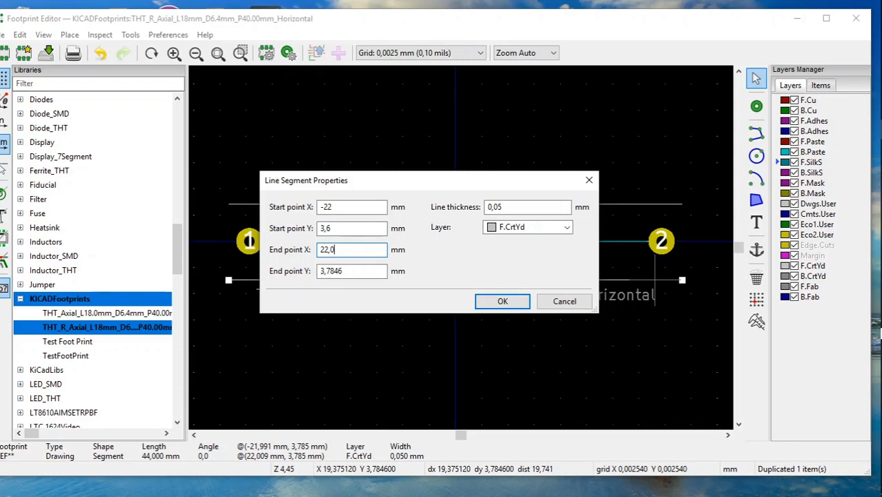
pyautogui.click(358, 271)
pyautogui.press('BackSpace')
pyautogui.press('BackSpace')
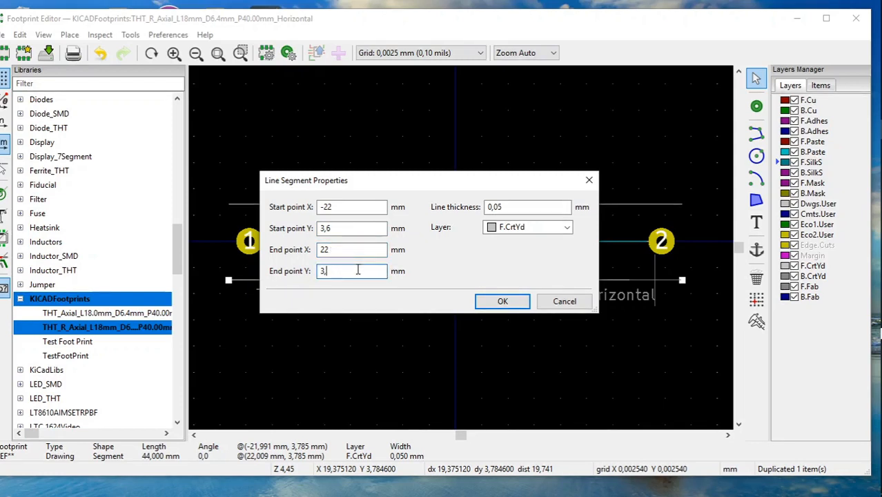
pyautogui.write('6')
pyautogui.click(509, 301)
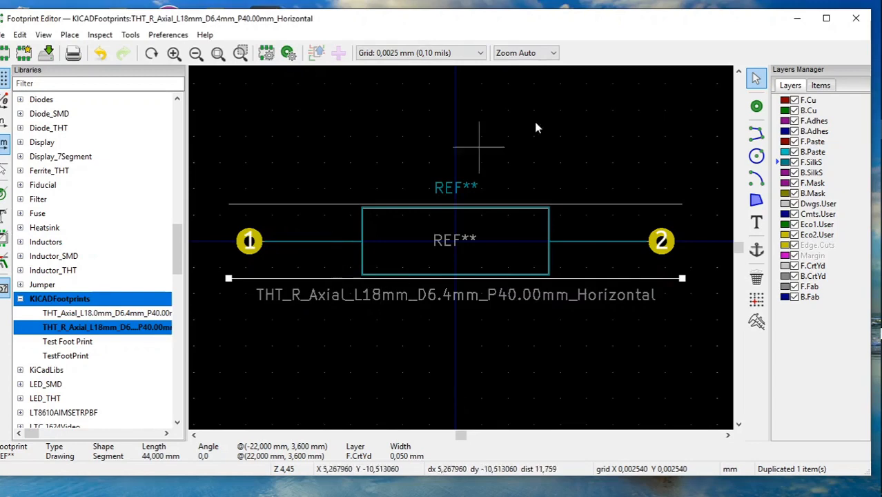
# Draw a near-vertical line about 7,2 mm long outside pad 1, spanning between the left ends of the two courtyard lines
pyautogui.click(758, 134)
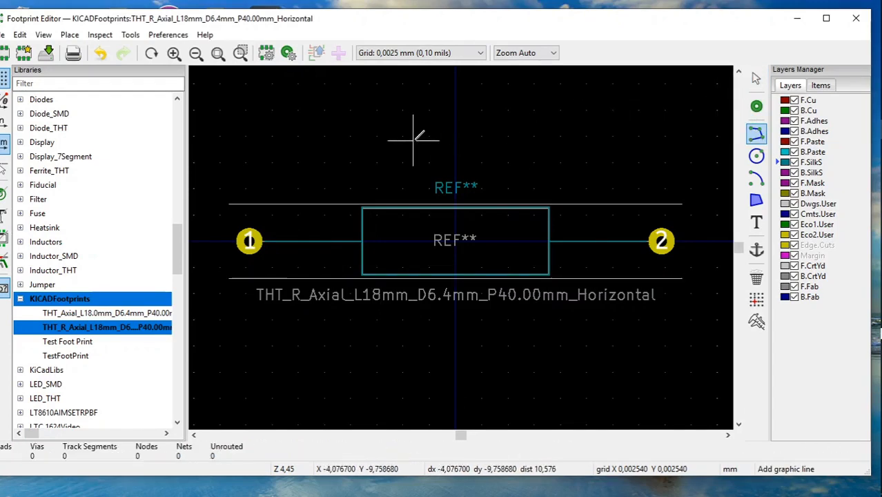
pyautogui.click(223, 204)
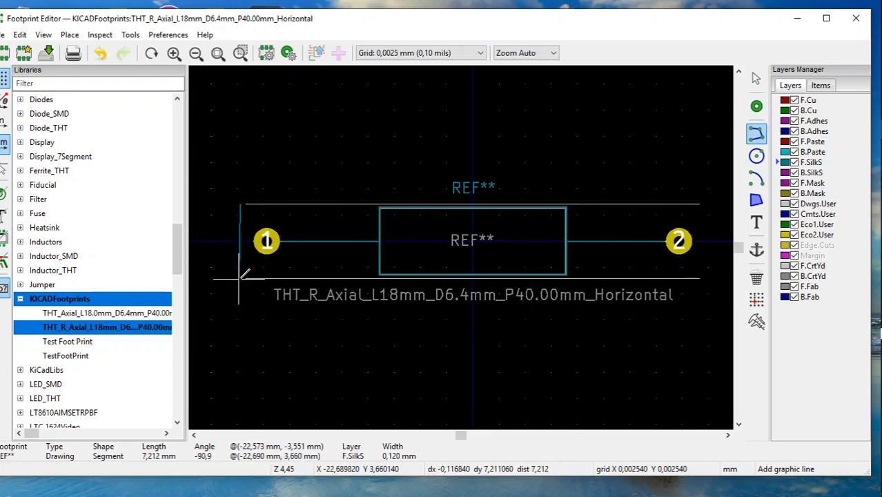
pyautogui.doubleClick(240, 278)
pyautogui.click(240, 279)
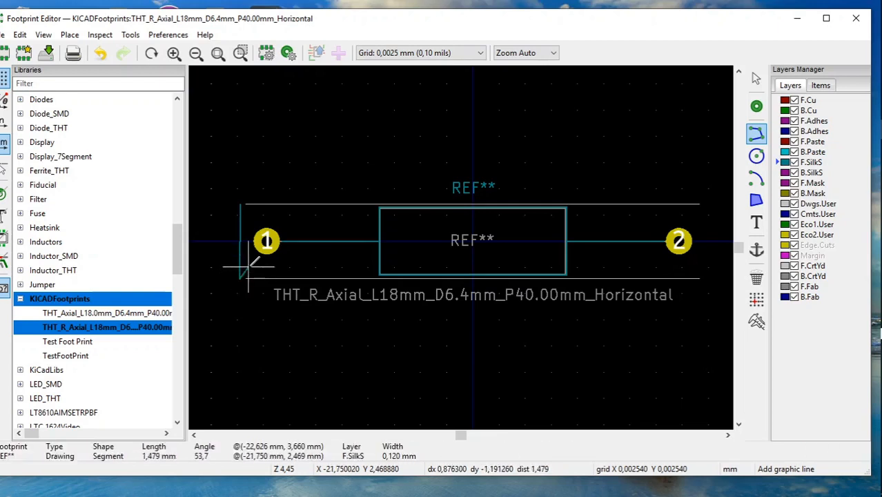
pyautogui.rightClick(249, 266)
pyautogui.click(284, 280)
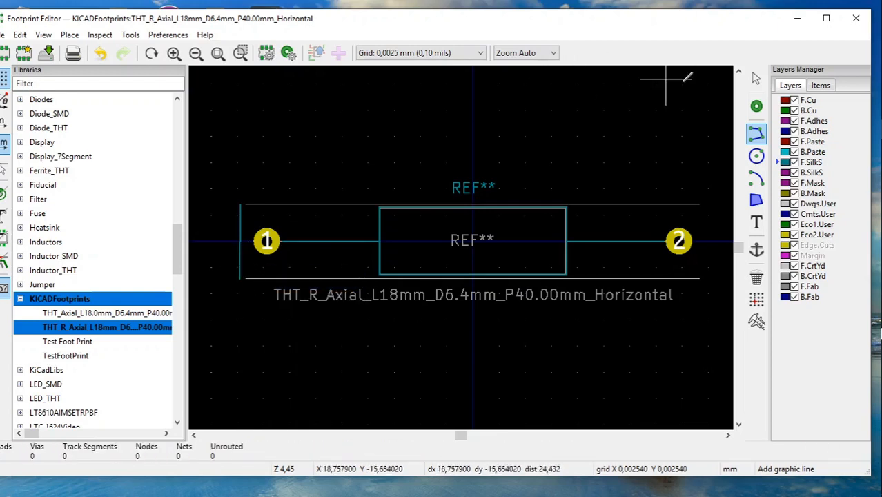
pyautogui.click(757, 79)
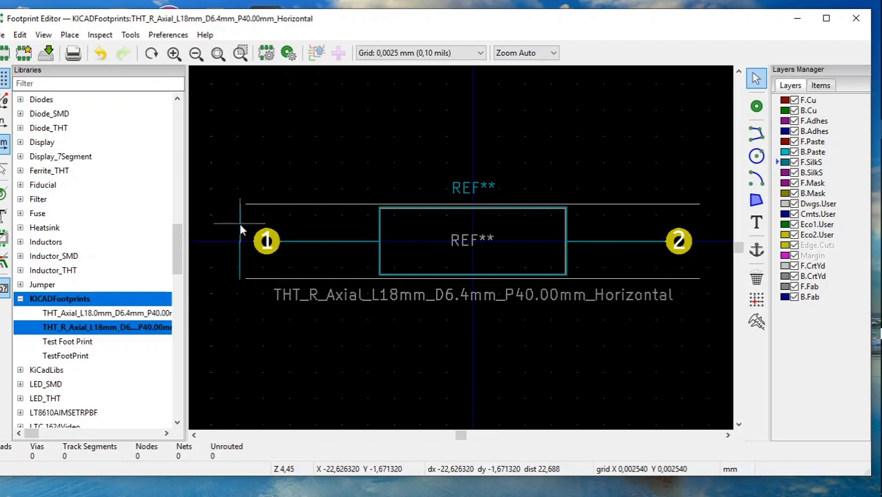
# Set the start point of the vertical line beside pad 1 to X -22 mm and Y -3,6 mm
pyautogui.click(241, 230)
pyautogui.rightClick(242, 229)
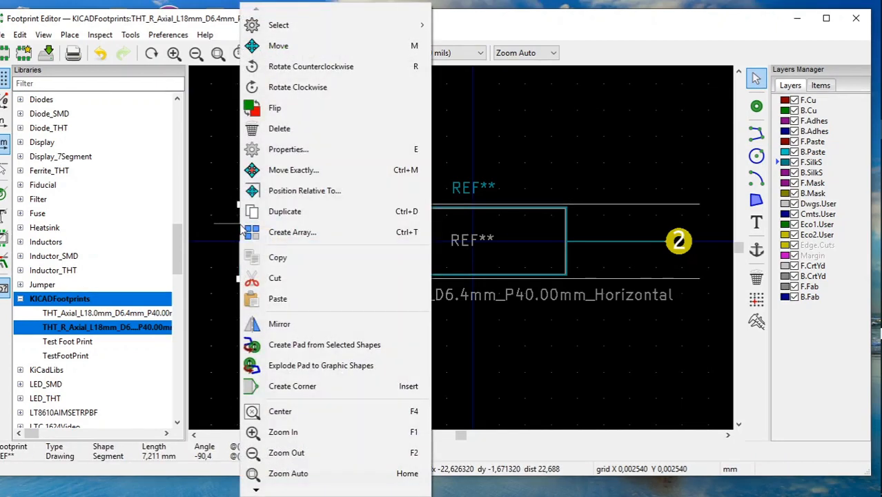
pyautogui.click(290, 151)
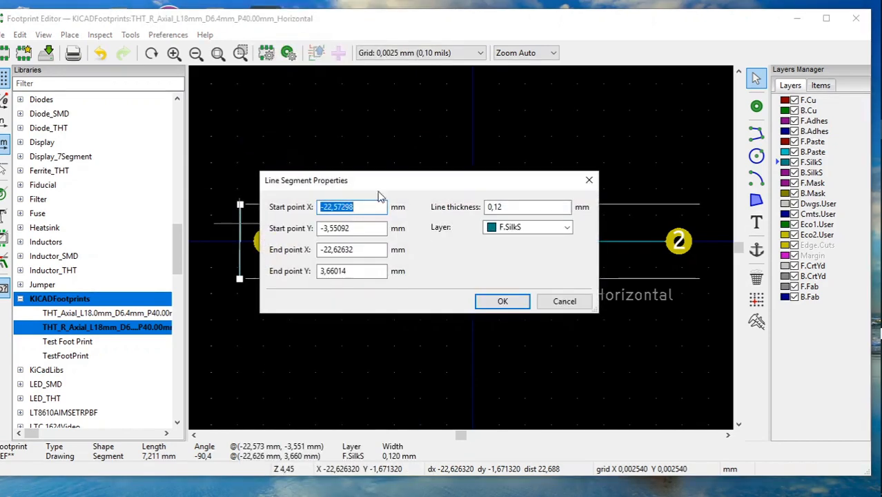
pyautogui.click(363, 205)
pyautogui.press('BackSpace')
pyautogui.press('BackSpace')
pyautogui.press('BackSpace')
pyautogui.press('BackSpace')
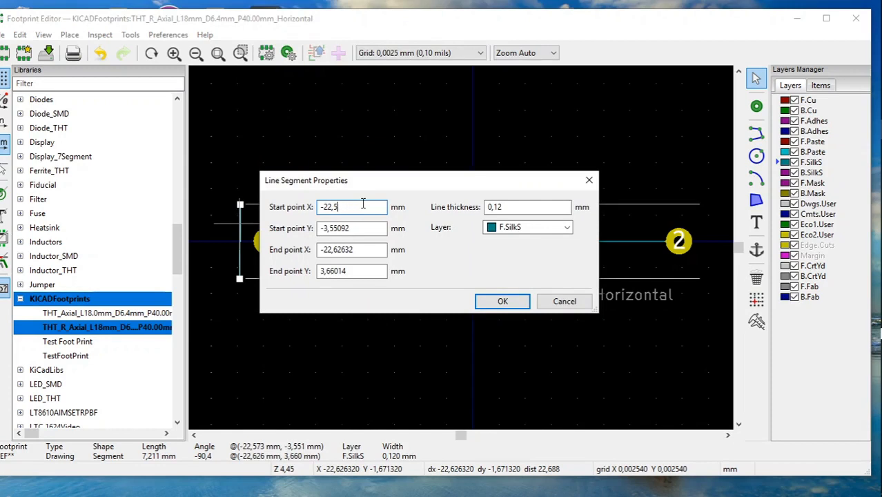
pyautogui.write('0')
pyautogui.click(352, 225)
pyautogui.press('BackSpace')
pyautogui.press('BackSpace')
pyautogui.write('6')
# Set the end point of the vertical line beside pad 1 to X -22 mm and Y 3,6 mm
pyautogui.click(369, 249)
pyautogui.press('BackSpace')
pyautogui.press('BackSpace')
pyautogui.press('BackSpace')
pyautogui.press('BackSpace')
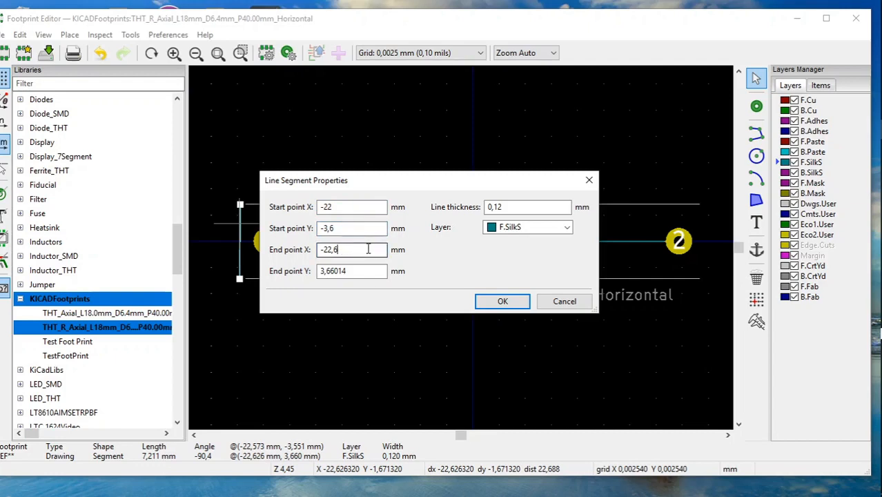
pyautogui.write('0')
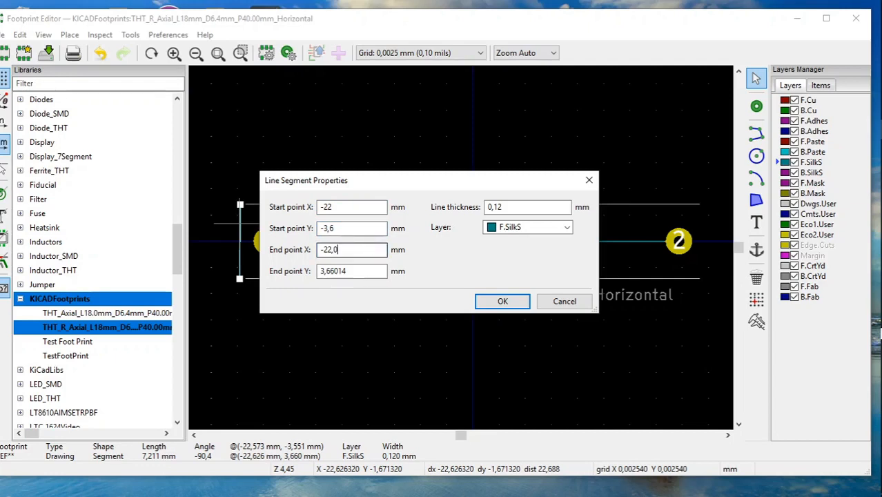
pyautogui.click(361, 271)
pyautogui.press('BackSpace')
pyautogui.press('BackSpace')
pyautogui.press('BackSpace')
pyautogui.press('BackSpace')
# Give the vertical line beside pad 1 a thickness of 0,05 mm, put it on the F.CrtYd layer, and apply the properties
pyautogui.click(509, 207)
pyautogui.press('BackSpace')
pyautogui.write('05')
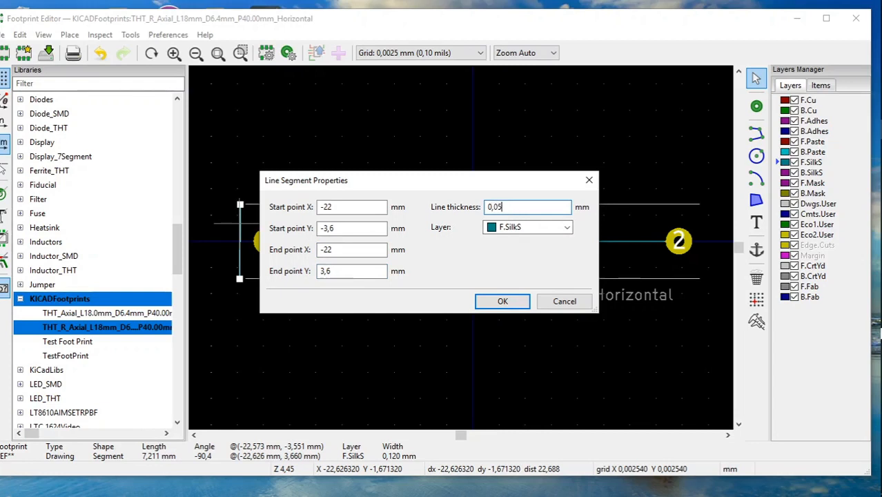
pyautogui.click(552, 227)
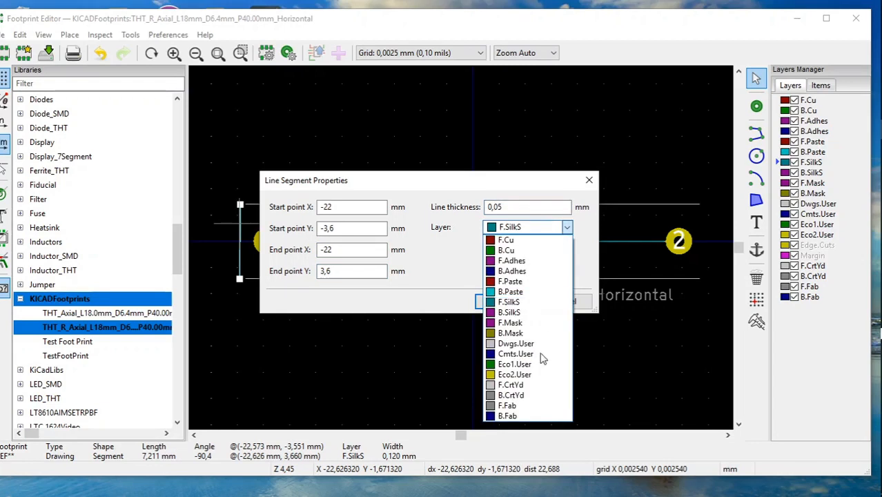
pyautogui.click(539, 384)
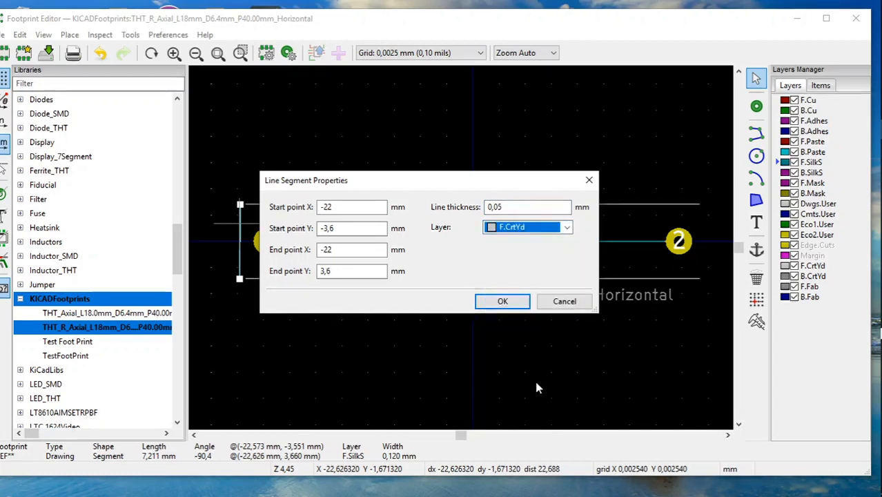
pyautogui.click(504, 301)
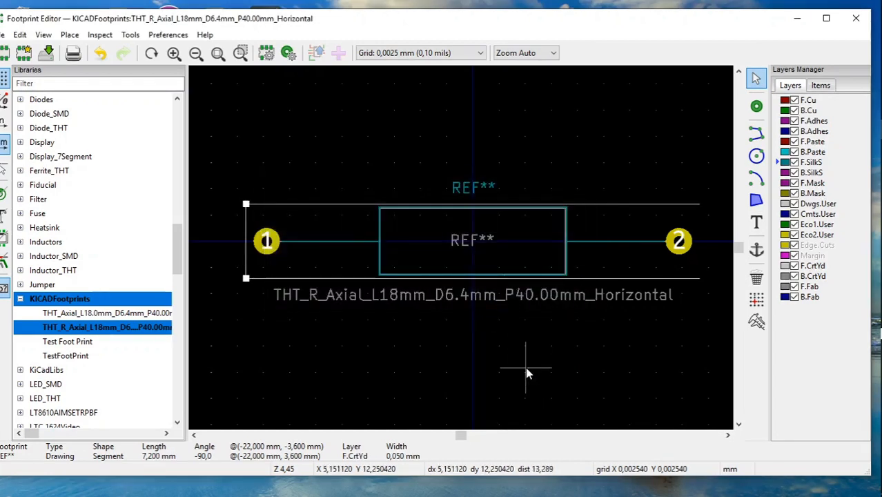
pyautogui.click(526, 367)
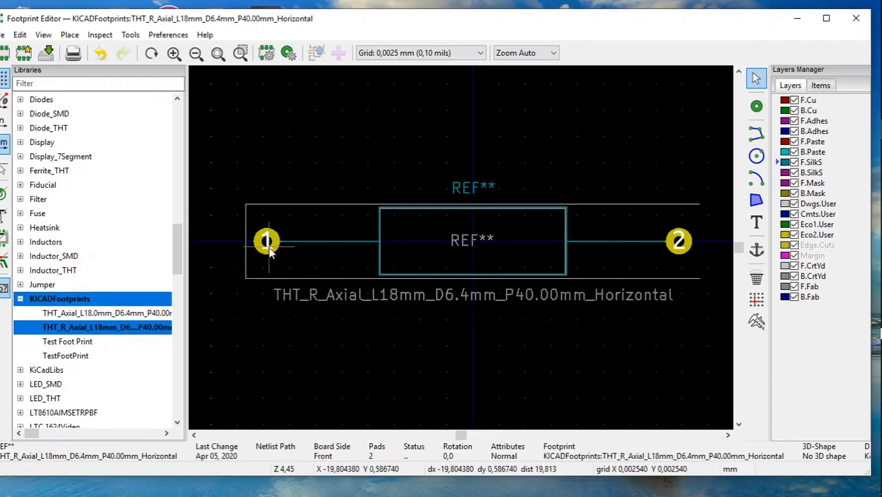
# Duplicate the vertical courtyard line beside pad 1 and place the copy just outside pad 2, spanning the two horizontal courtyard lines
pyautogui.click(247, 233)
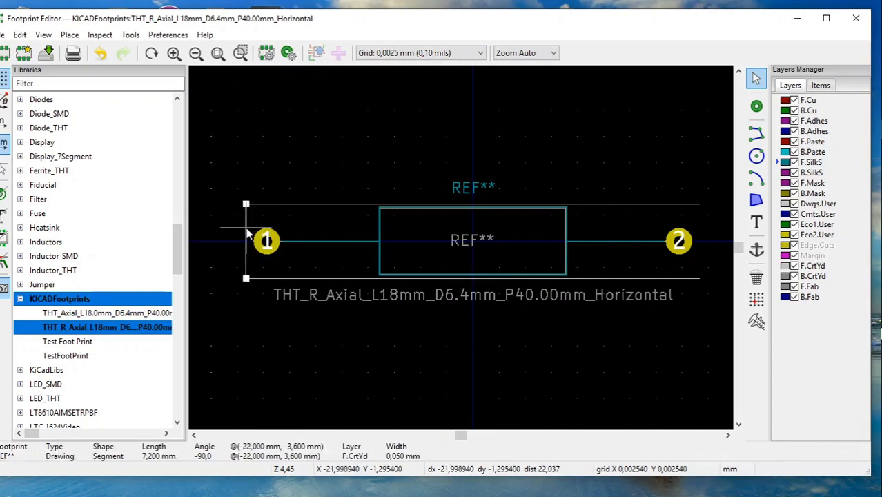
pyautogui.rightClick(248, 233)
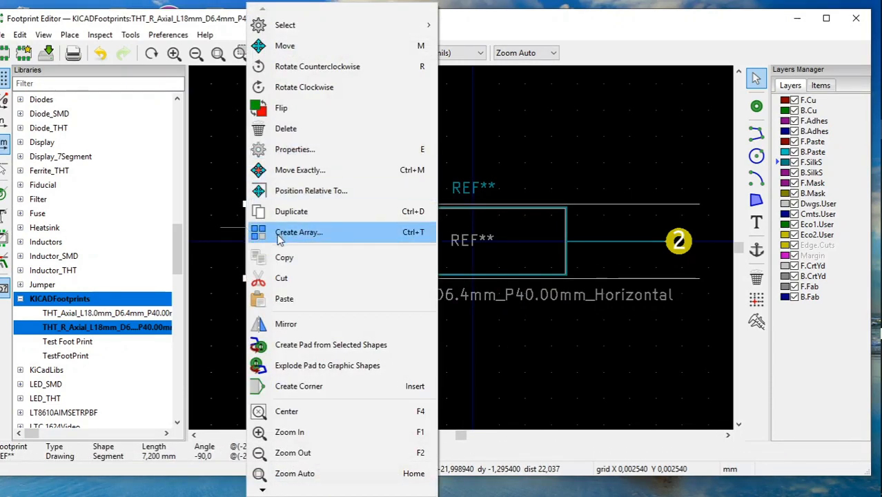
pyautogui.click(285, 212)
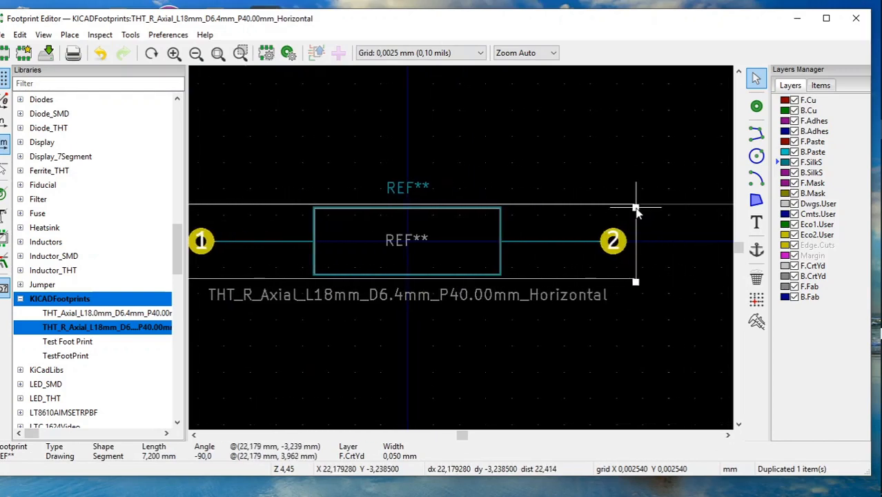
pyautogui.click(635, 206)
# Set the start point of the vertical courtyard line beside pad 2 to X 22 mm and Y -3,6 mm
pyautogui.rightClick(636, 208)
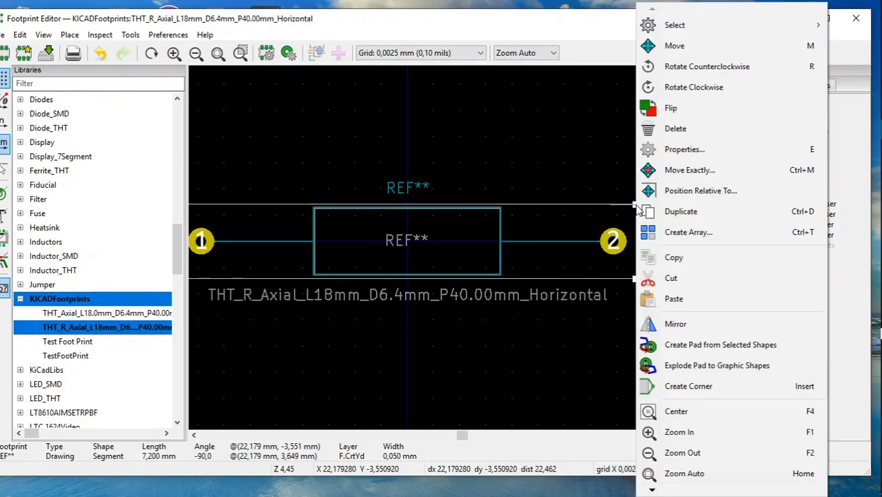
pyautogui.click(656, 151)
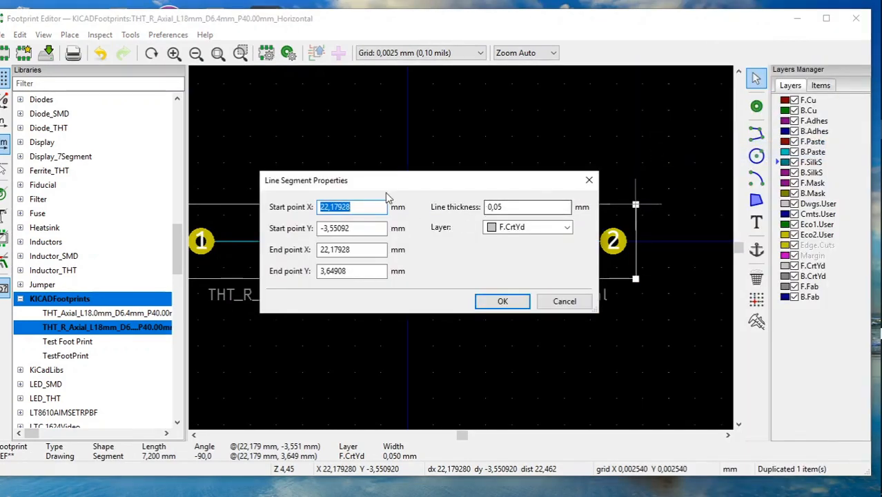
pyautogui.click(361, 209)
pyautogui.press('BackSpace')
pyautogui.press('BackSpace')
pyautogui.press('BackSpace')
pyautogui.press('BackSpace')
pyautogui.click(360, 228)
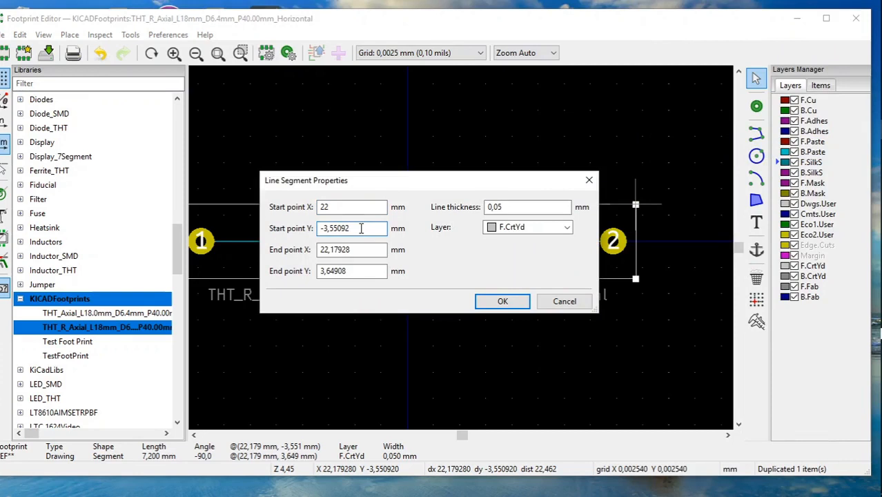
pyautogui.press('BackSpace')
pyautogui.press('BackSpace')
pyautogui.press('BackSpace')
pyautogui.write('6')
# Set the end point of the vertical line beside pad 2 to X 22 mm and Y 3,6 mm, and apply the properties
pyautogui.click(372, 250)
pyautogui.click(371, 251)
pyautogui.press('BackSpace')
pyautogui.press('BackSpace')
pyautogui.press('BackSpace')
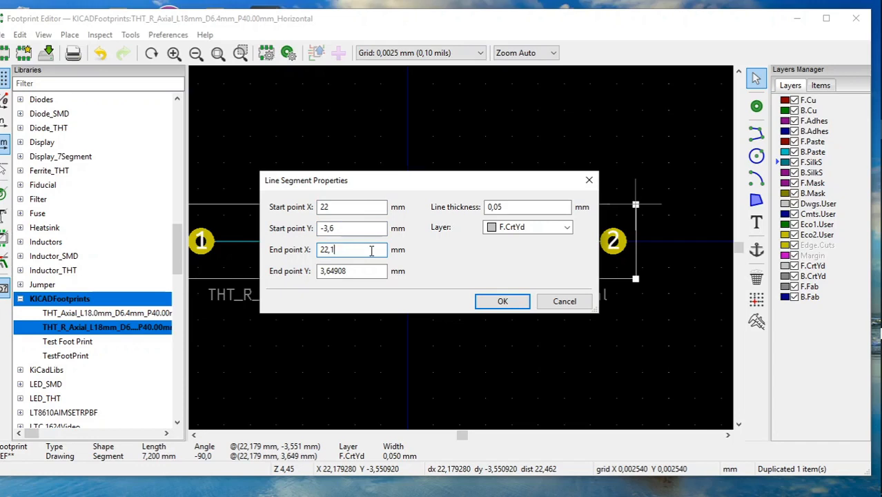
pyautogui.write('0')
pyautogui.click(358, 267)
pyautogui.press('BackSpace')
pyautogui.press('BackSpace')
pyautogui.press('BackSpace')
pyautogui.press('BackSpace')
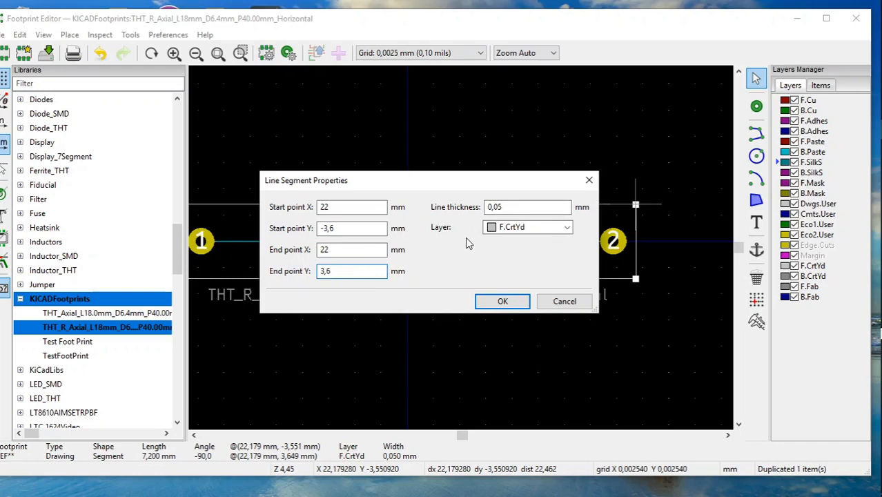
pyautogui.click(510, 306)
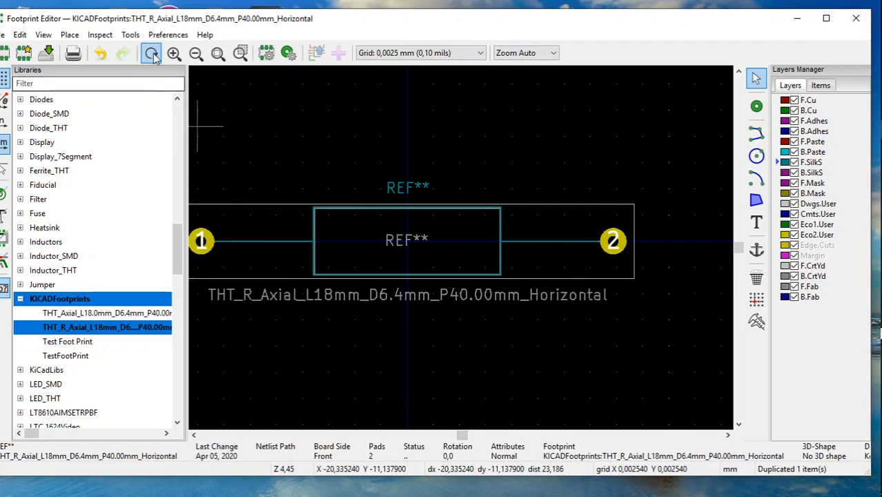
# Save the finished resistor footprint to the KICADFootprints library
pyautogui.click(218, 54)
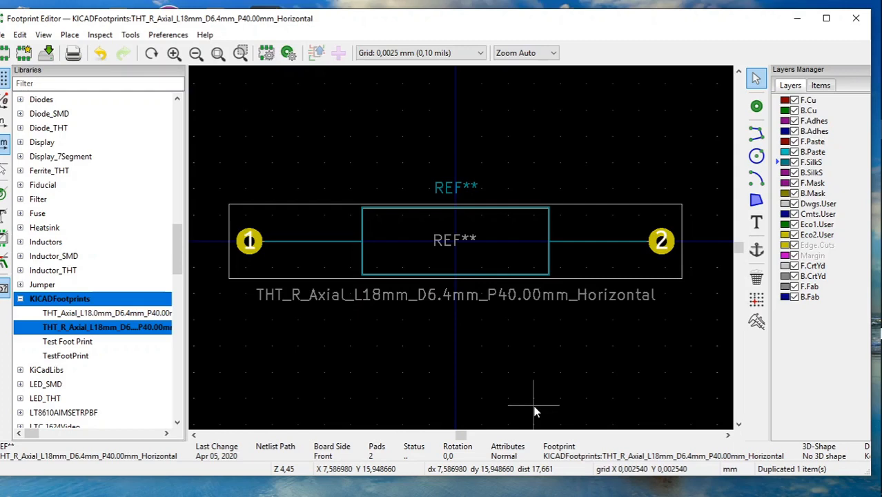
pyautogui.click(48, 51)
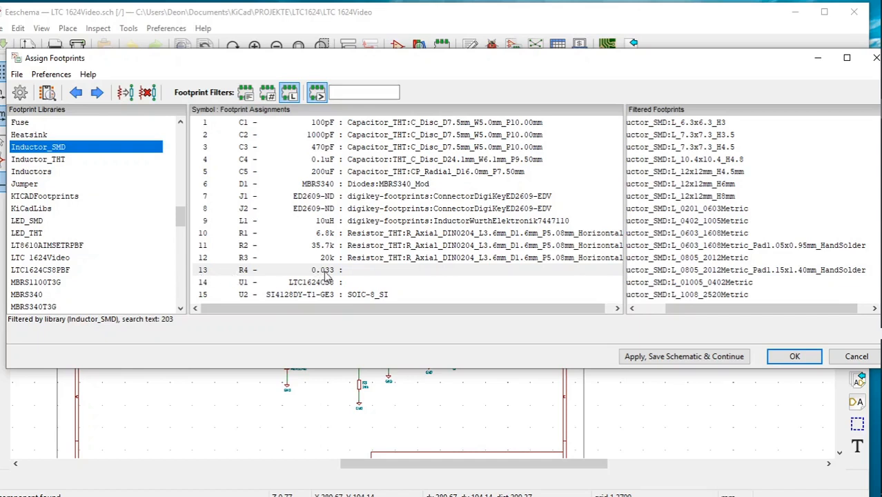
# In Eeschema's Assign Footprints window, assign THT_R_Axial_L18mm_D6.4mm_P40.00mm_Horizontal from the KICADFootprints library to R4
pyautogui.click(68, 198)
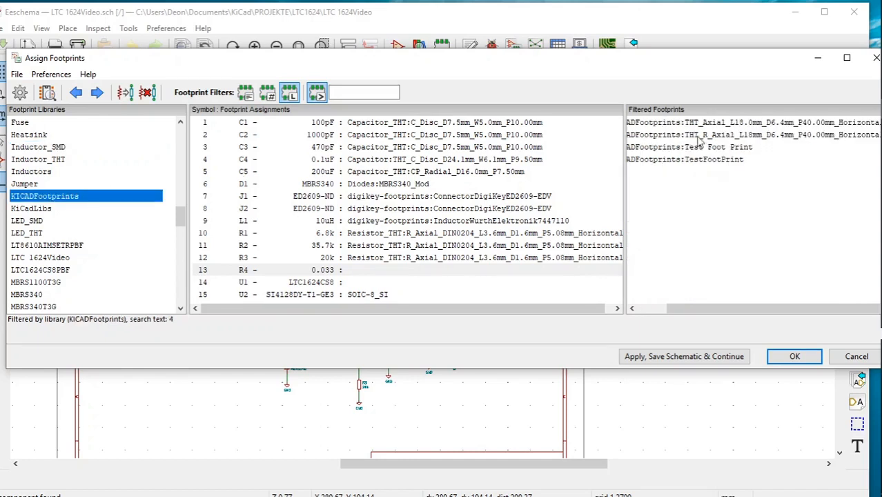
pyautogui.click(704, 135)
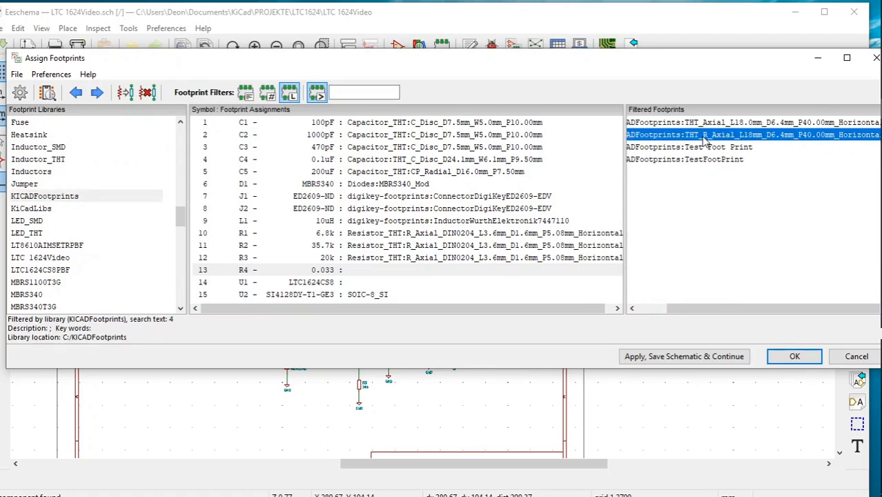
pyautogui.doubleClick(704, 135)
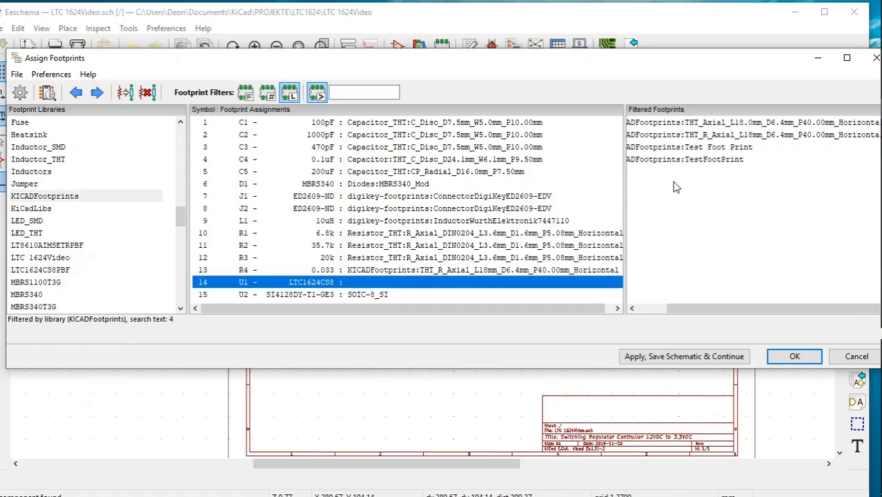
# Open the footprint assigned to R4 in the footprint viewer and reposition the viewer window
pyautogui.click(540, 272)
pyautogui.rightClick(539, 274)
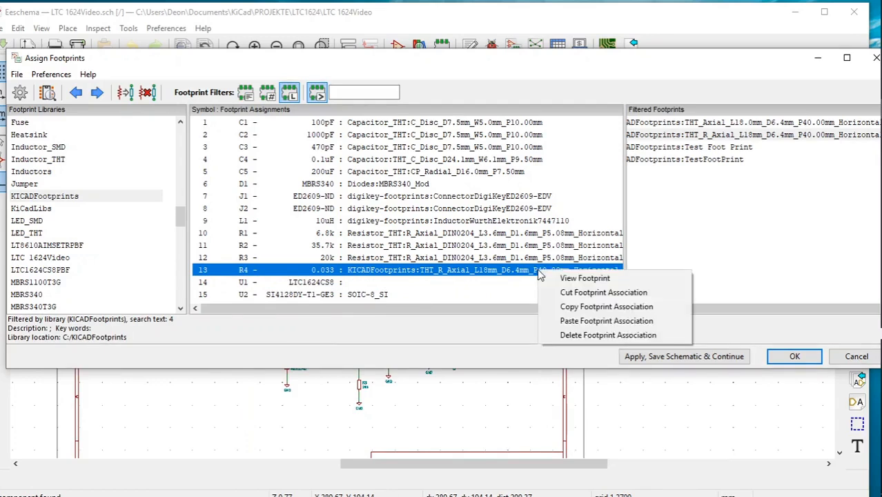
pyautogui.click(562, 279)
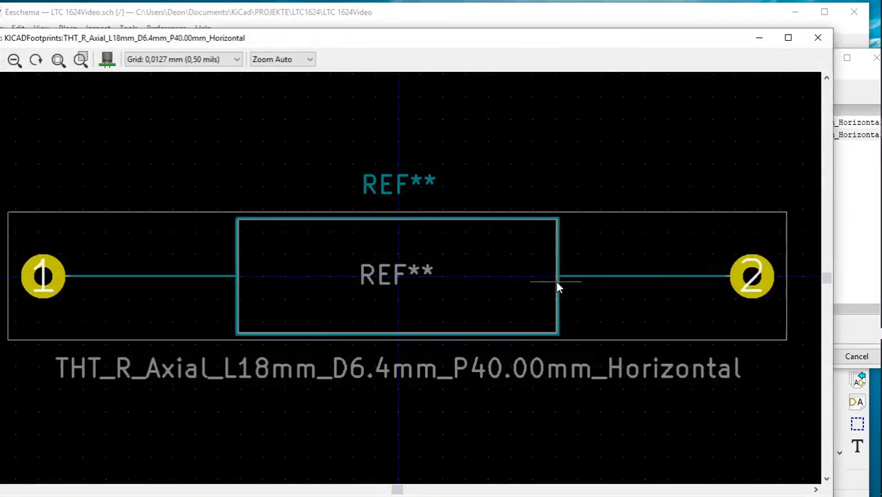
pyautogui.moveTo(397, 32); pyautogui.dragTo(457, 27)
# Measure the length and height of the resistor body outline
pyautogui.click(12, 91)
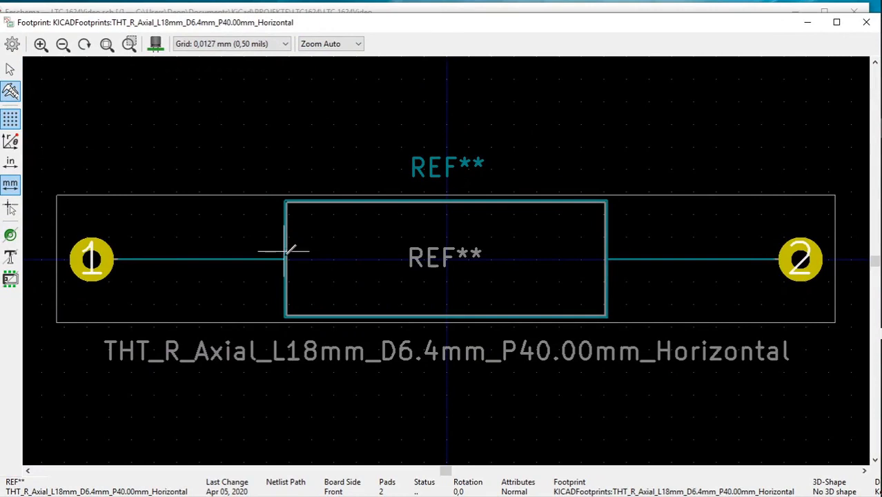
pyautogui.moveTo(285, 259); pyautogui.dragTo(608, 255)
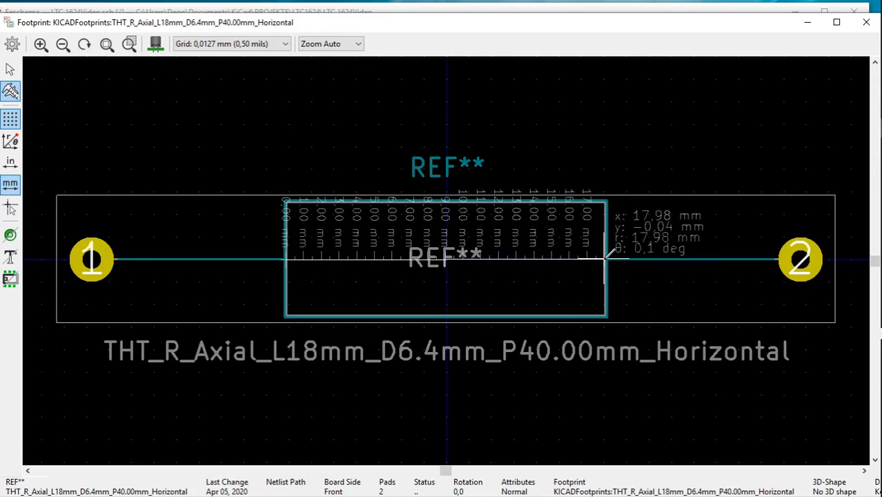
pyautogui.moveTo(606, 257); pyautogui.dragTo(608, 255)
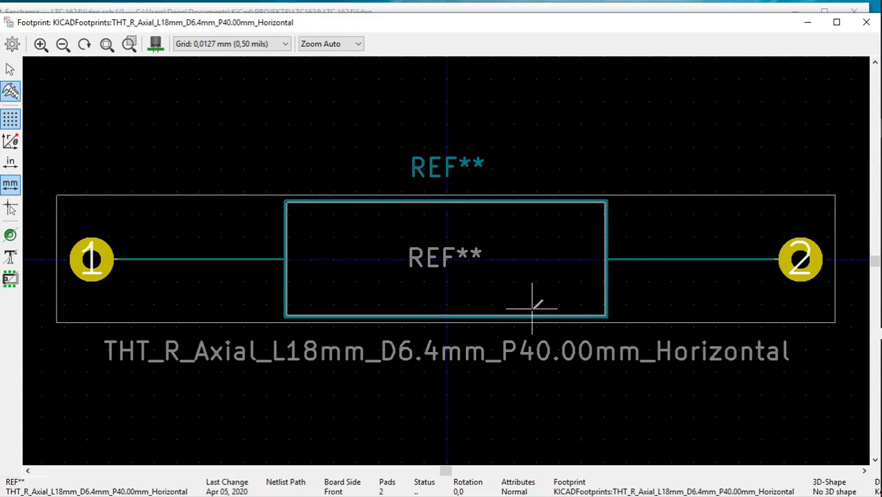
pyautogui.moveTo(532, 317); pyautogui.dragTo(533, 196)
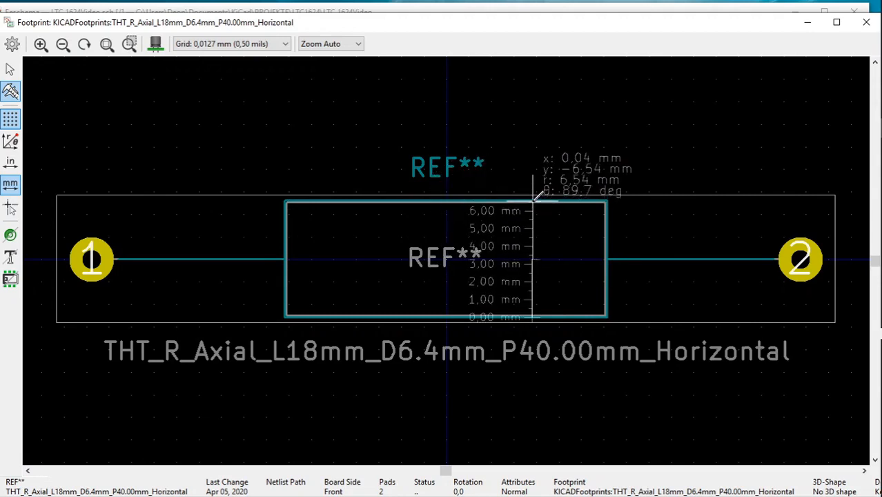
pyautogui.moveTo(533, 195); pyautogui.dragTo(533, 196)
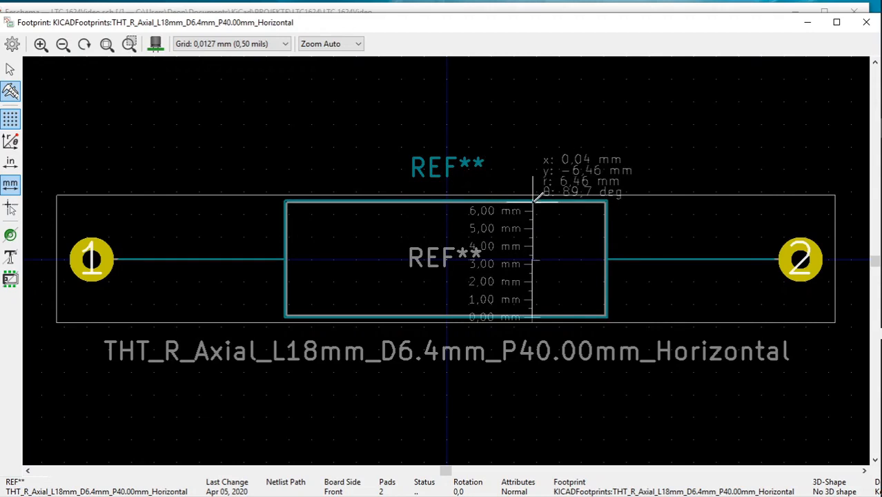
pyautogui.moveTo(533, 196); pyautogui.dragTo(532, 192)
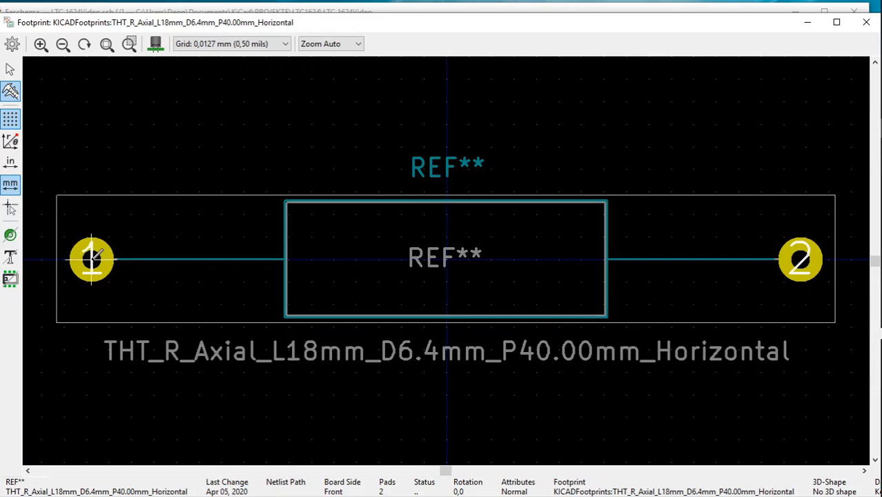
# Measure the centre-to-centre distance between pads 1 and 2
pyautogui.moveTo(91, 259); pyautogui.dragTo(801, 259)
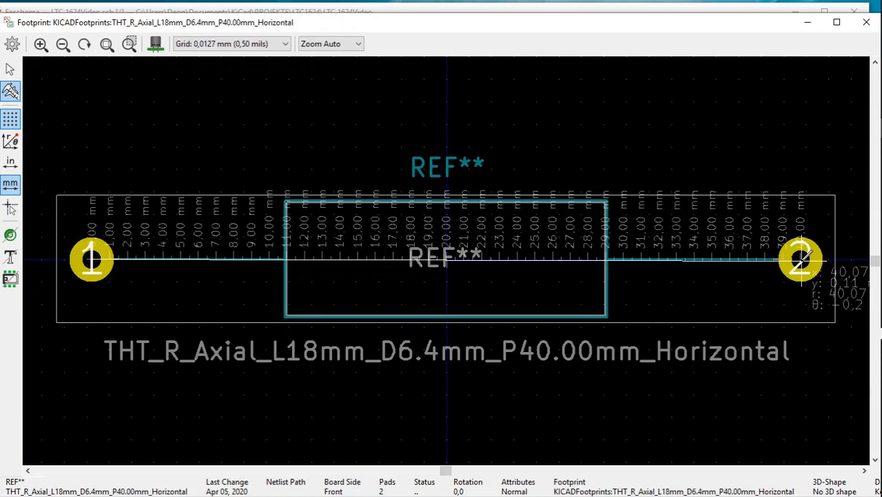
pyautogui.moveTo(801, 259); pyautogui.dragTo(801, 259)
# Measure the hole diameter of pad 1 up close, and clear the measurement
pyautogui.click(129, 47)
pyautogui.moveTo(47, 191); pyautogui.dragTo(142, 335)
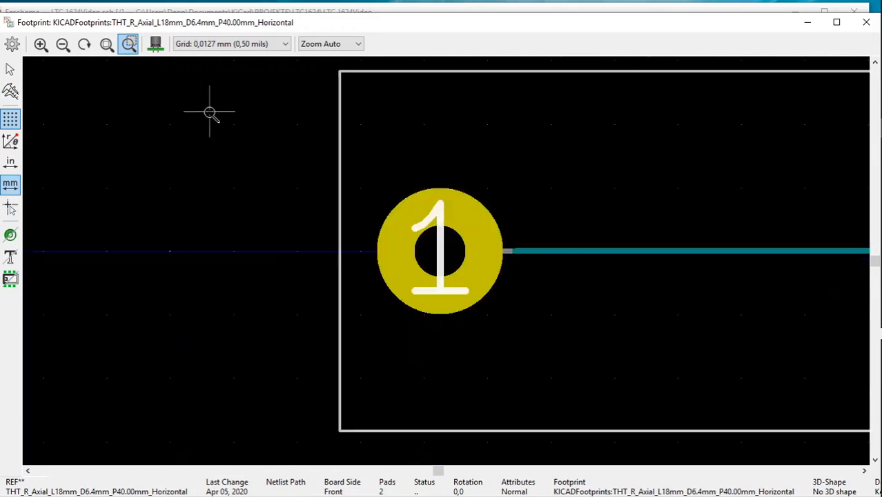
pyautogui.click(9, 92)
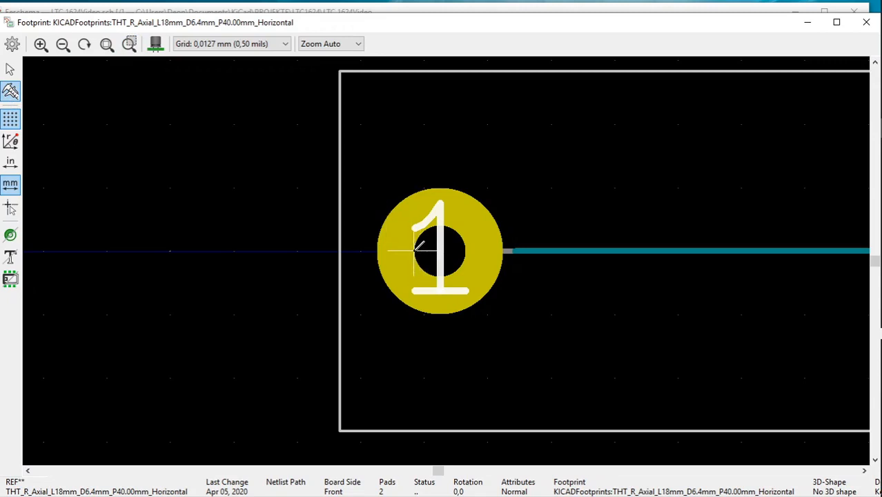
pyautogui.click(416, 247)
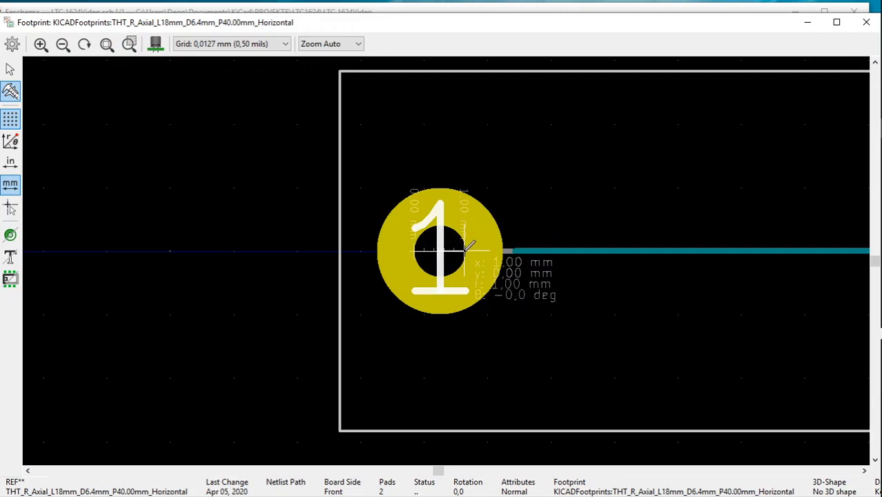
pyautogui.press('Escape')
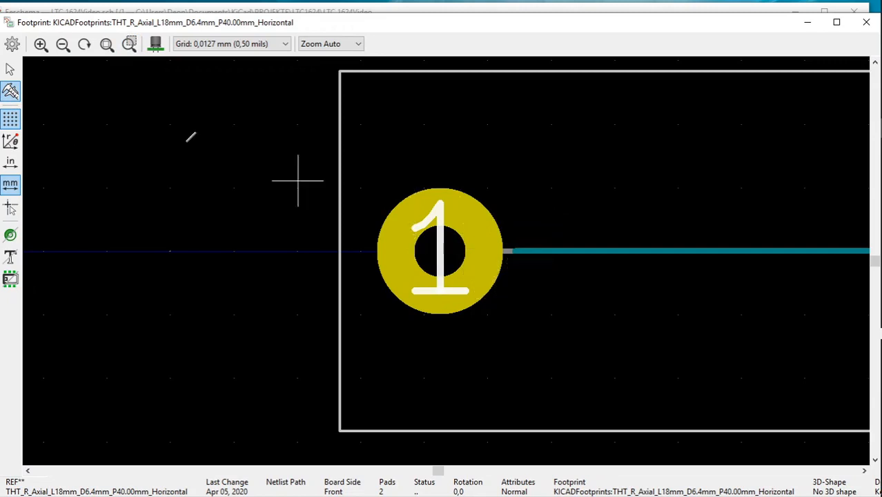